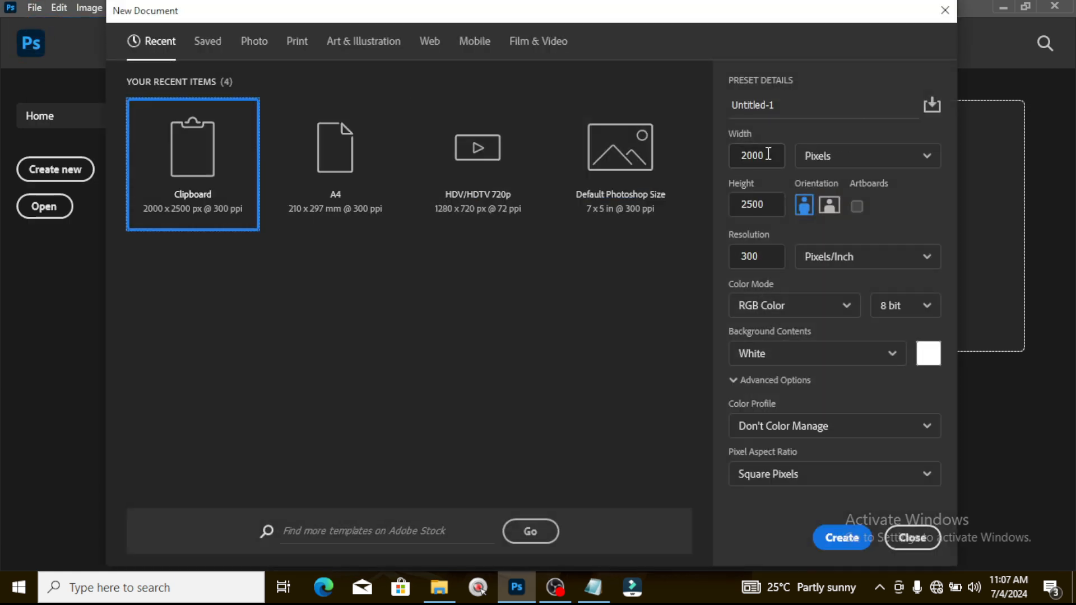
- Create a new 2000 x 2500 px RGB document at 300 pixels/inch with a white background
left_click_drag(725, 22, 727, 39)
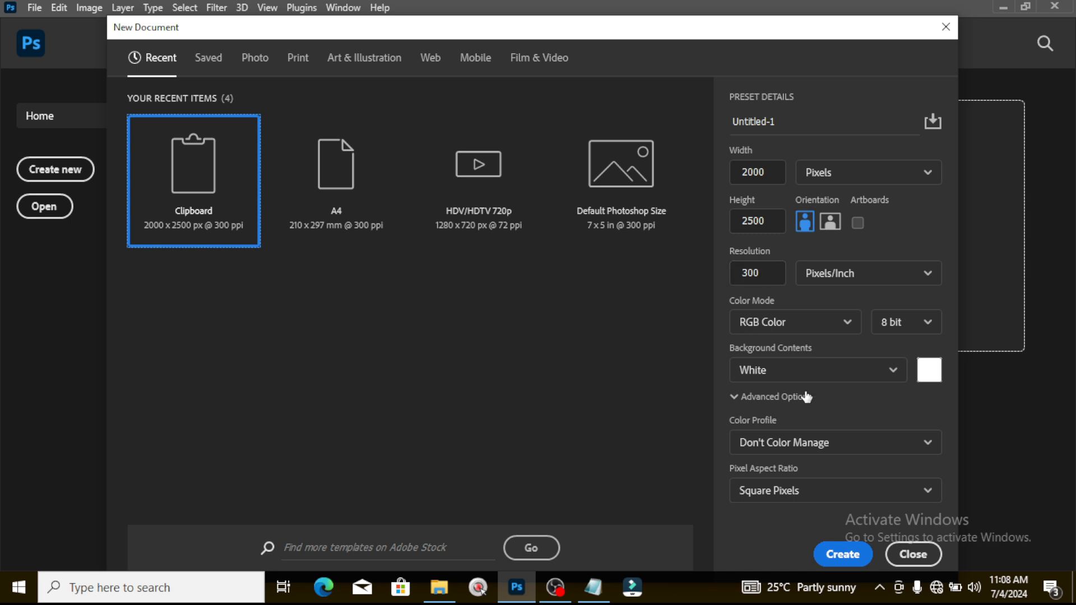
left_click(839, 554)
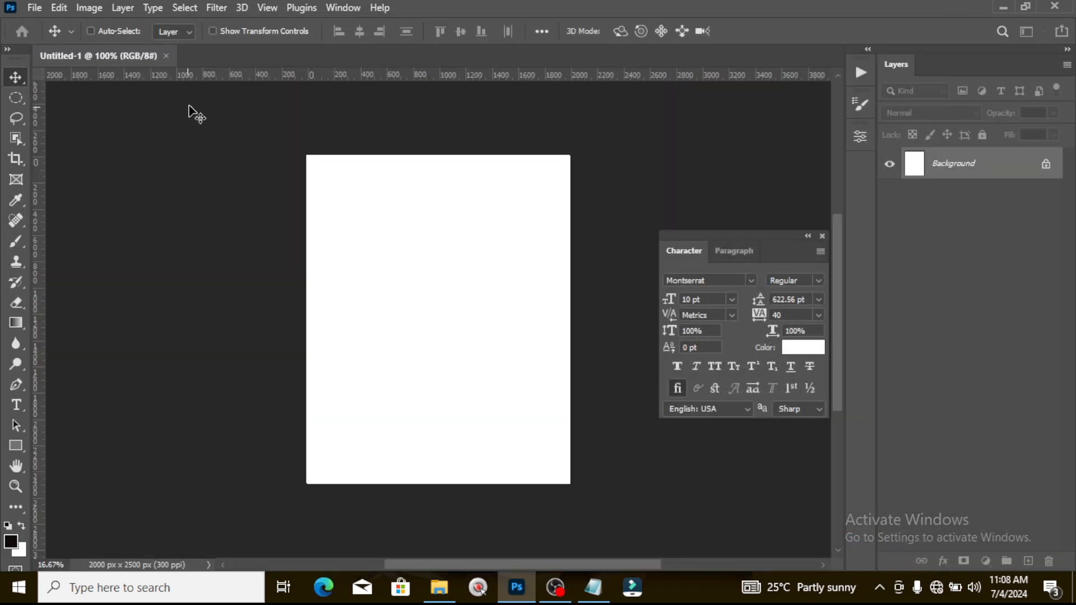
- Add a guide layout of 10 columns and 10 rows across the canvas
left_click(267, 8)
left_click(308, 496)
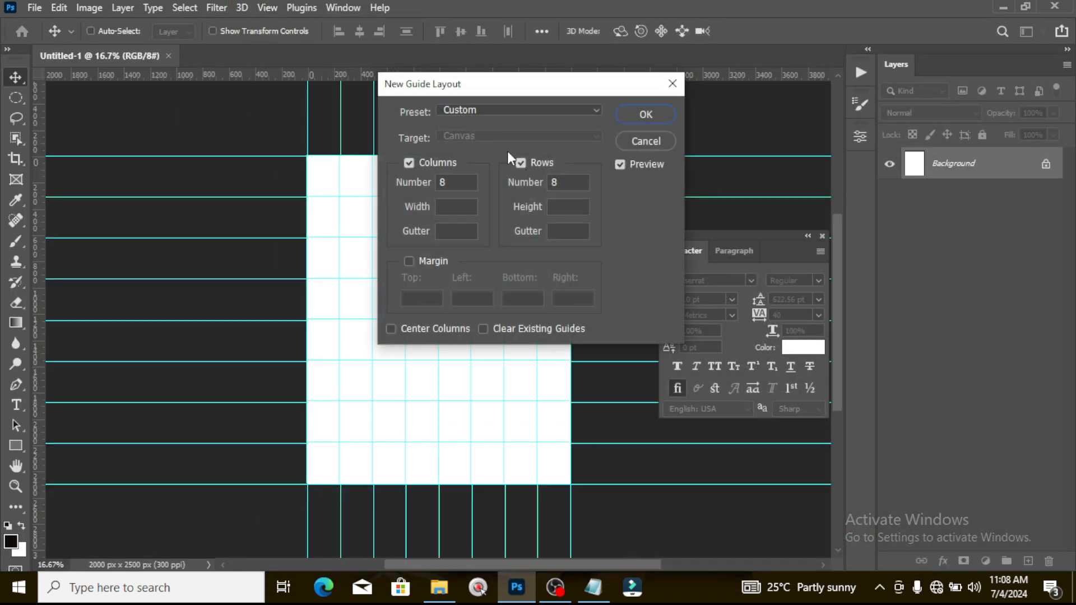
double_click(459, 182)
type("10")
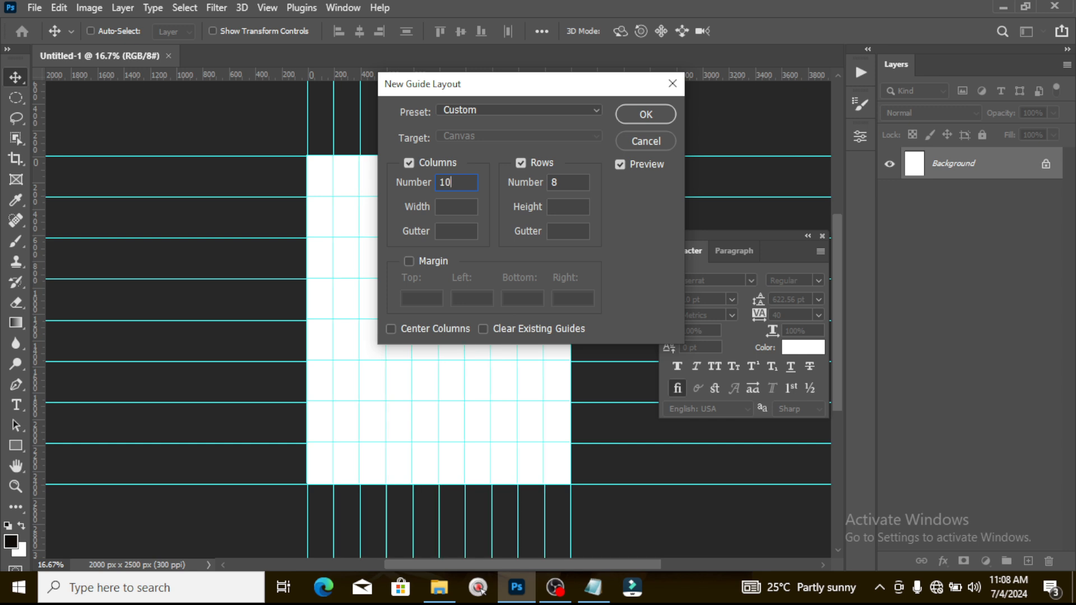
double_click(578, 185)
type("10")
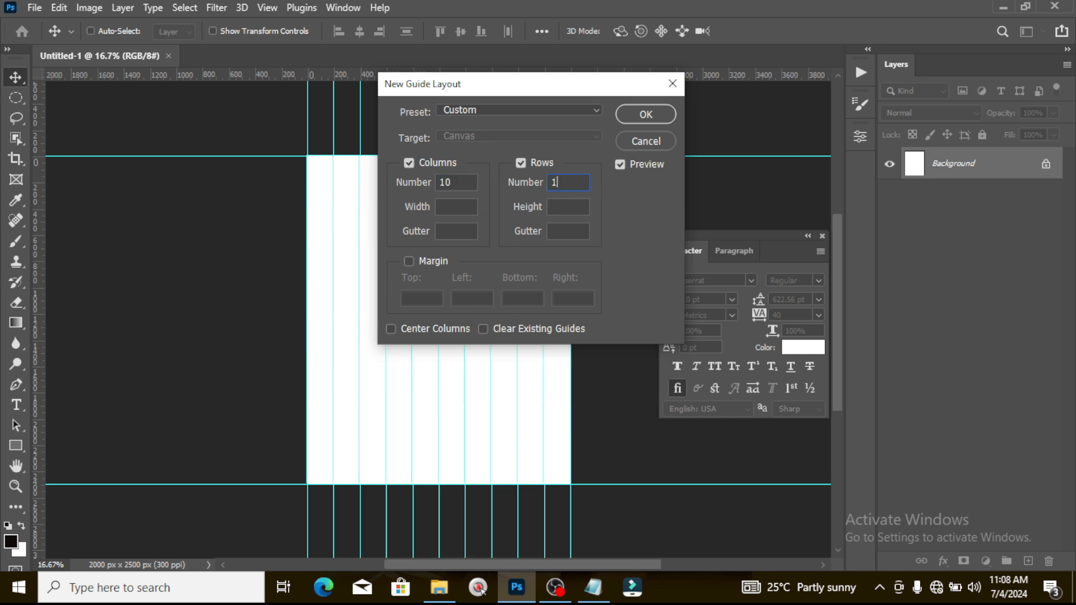
left_click(642, 114)
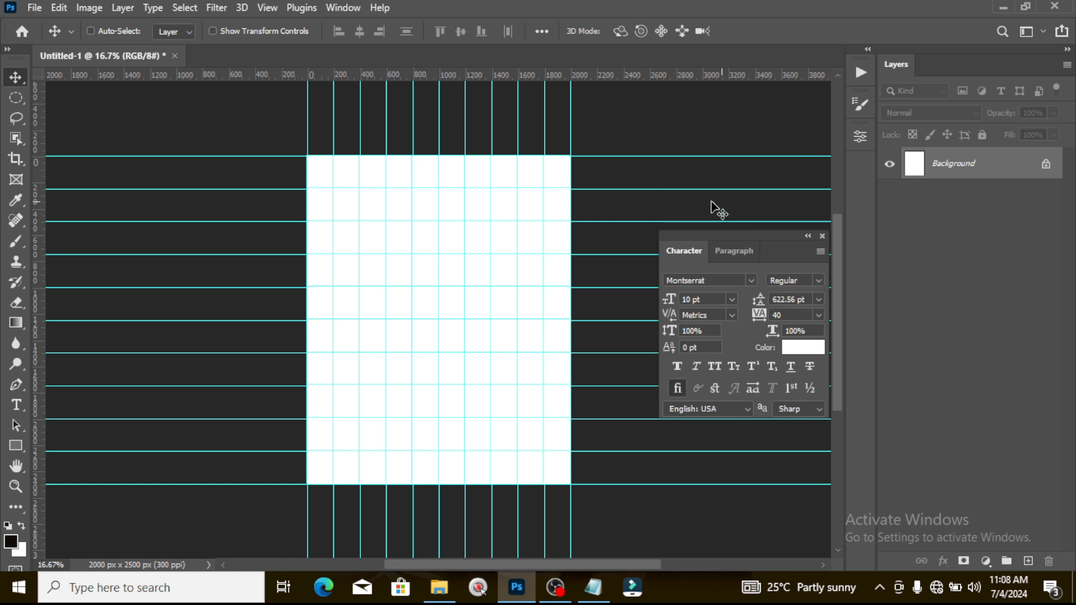
- Place the café storefront photo in the document and stretch it to about 14.58% wide and 12.40% high, covering the whole canvas
left_click(439, 588)
left_click_drag(264, 135, 461, 364)
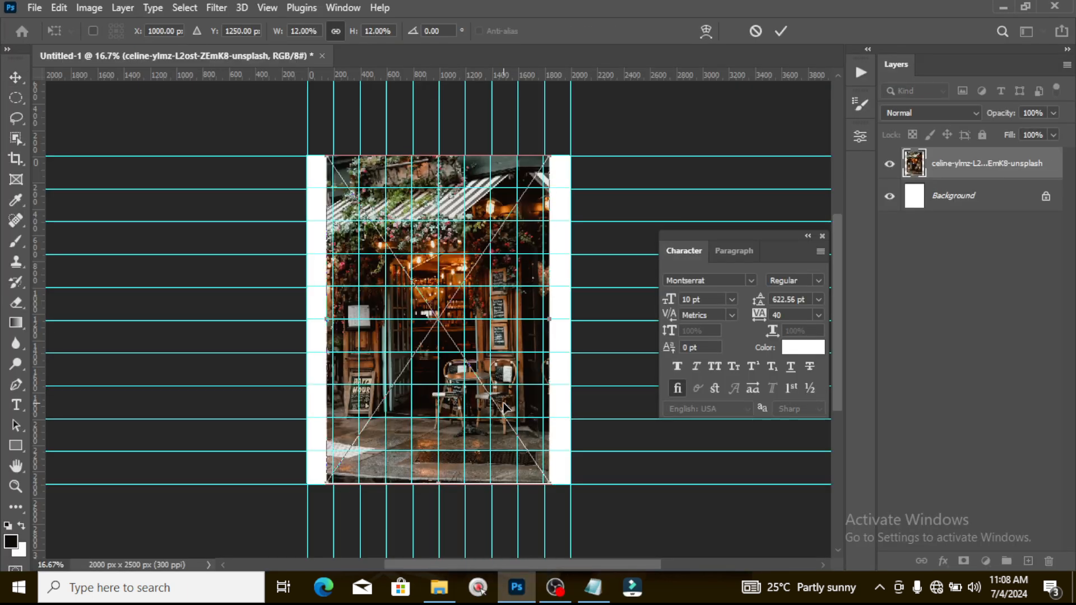
left_click_drag(553, 316, 581, 324)
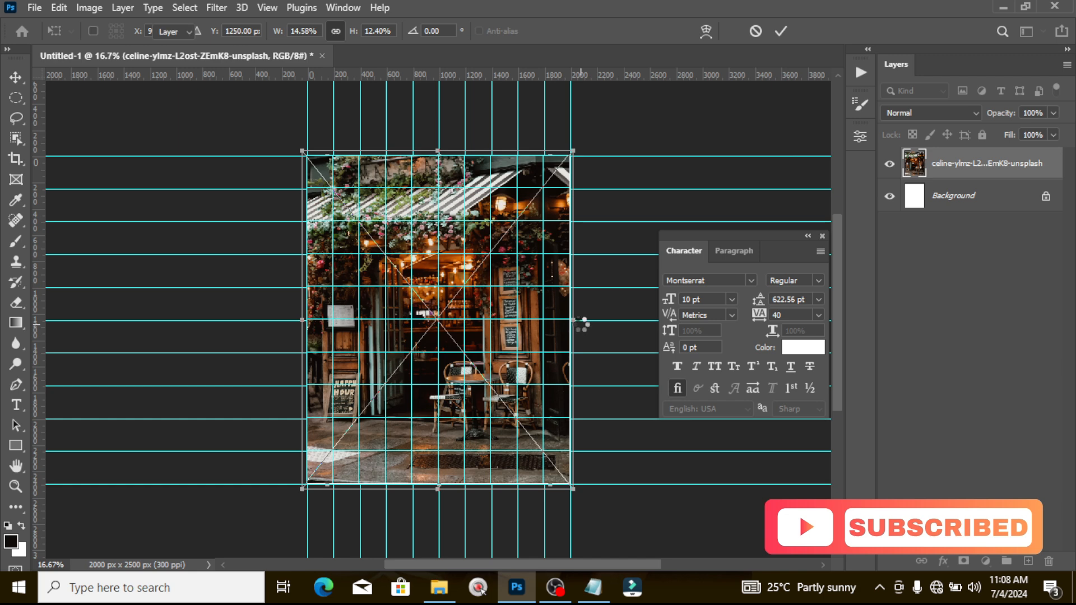
key("Return")
- Duplicate the storefront photo layer and apply a Gaussian Blur with a 38.7 px radius to the copy
key("ctrl+j")
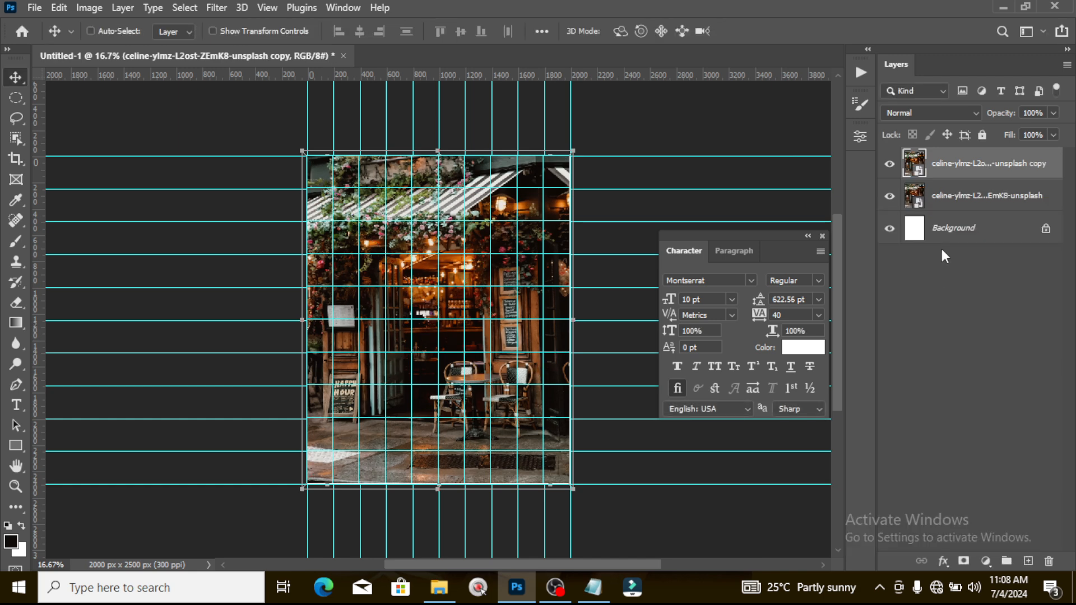
left_click(217, 7)
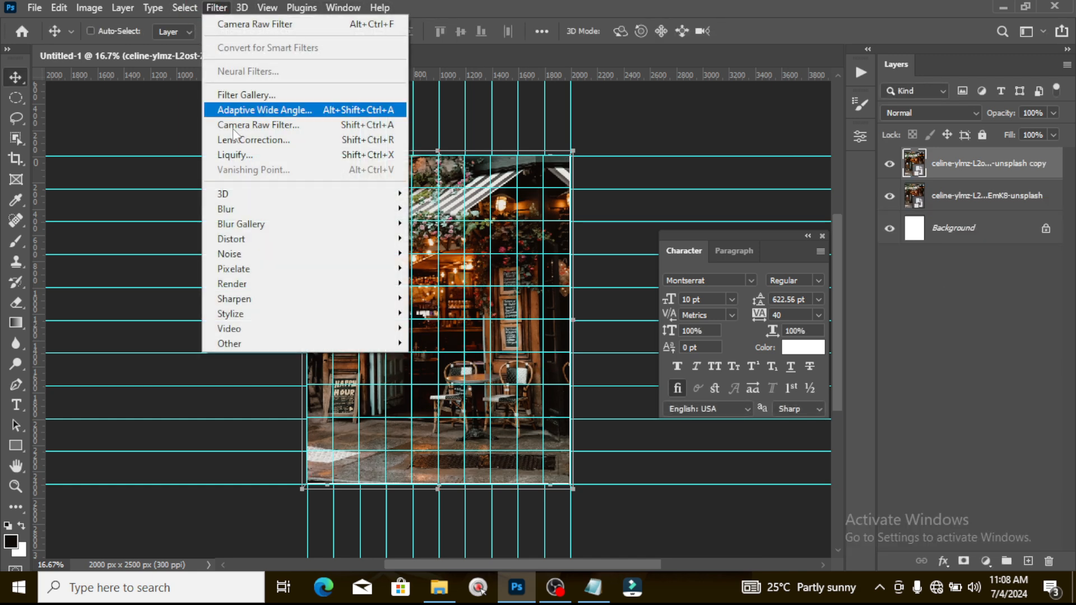
left_click(240, 211)
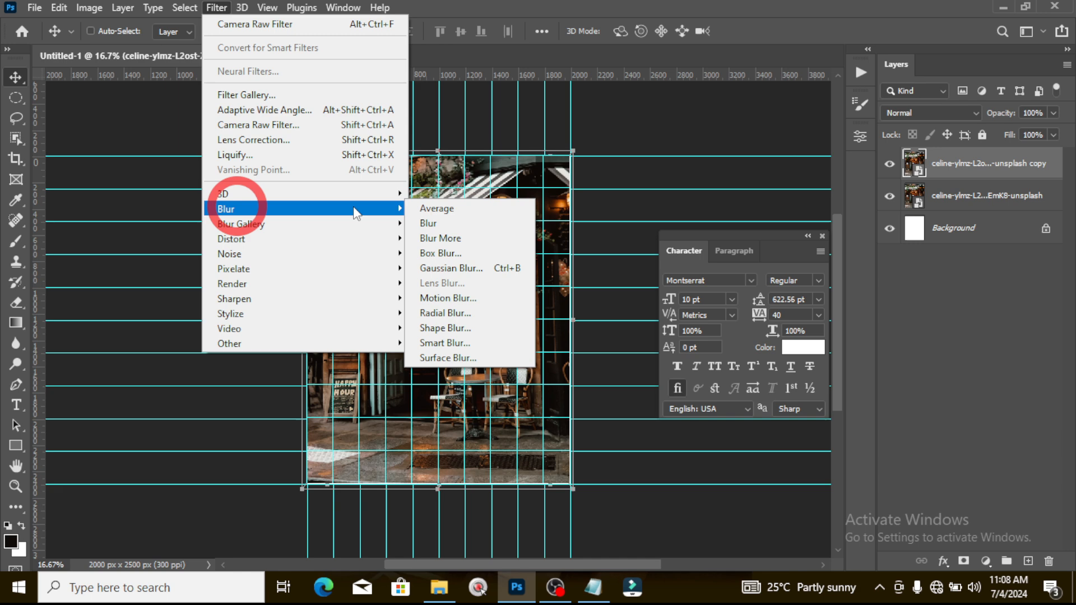
left_click(446, 266)
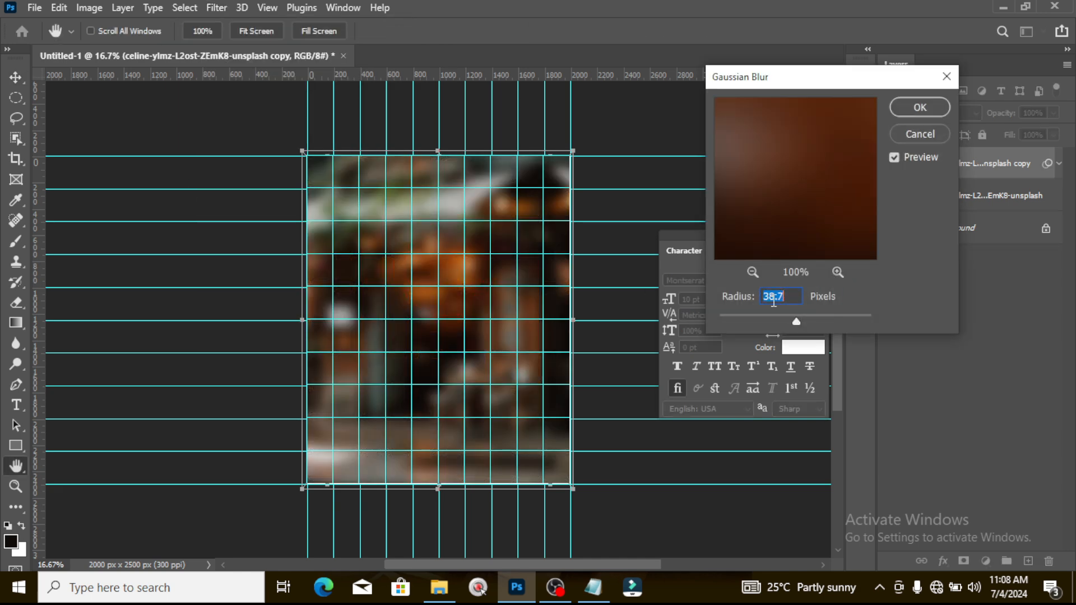
left_click(910, 110)
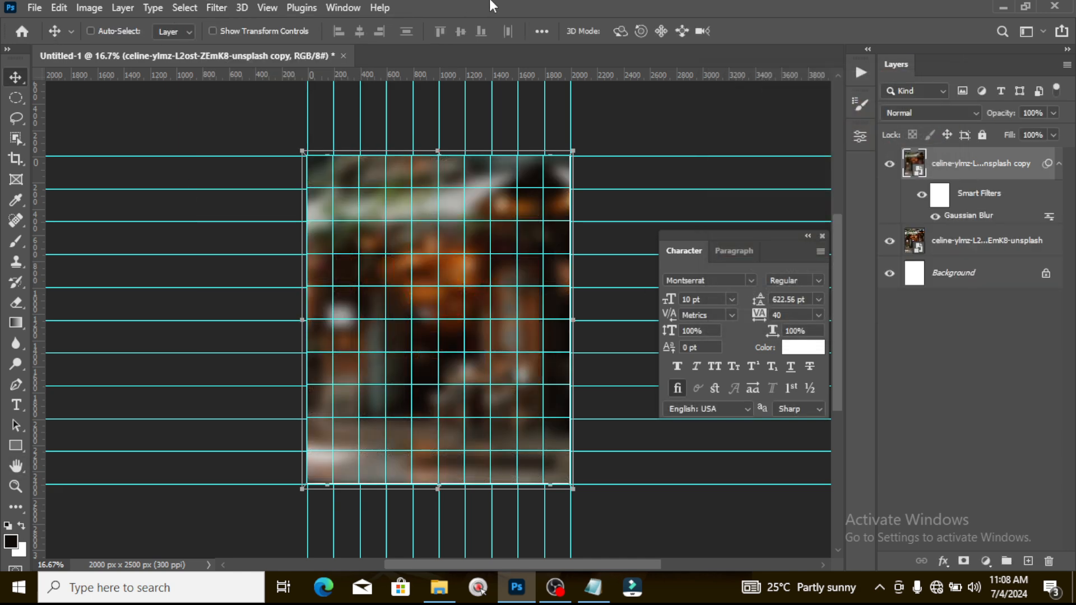
- Set the Brush to 34% opacity with black as the foreground color and add a layer mask to the blurred copy
double_click(492, 7)
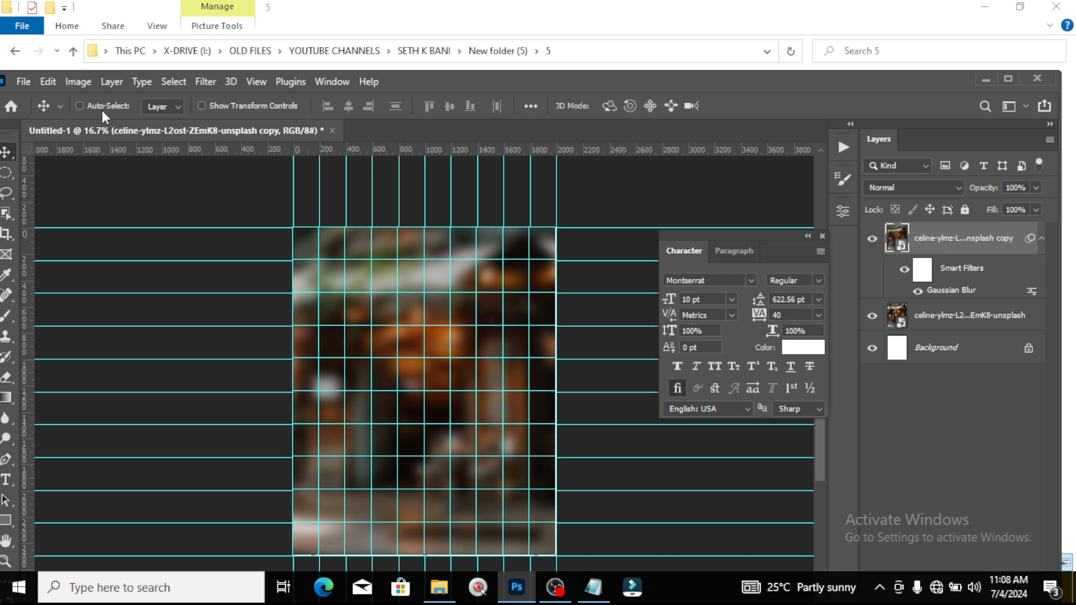
key("b")
left_click(349, 106)
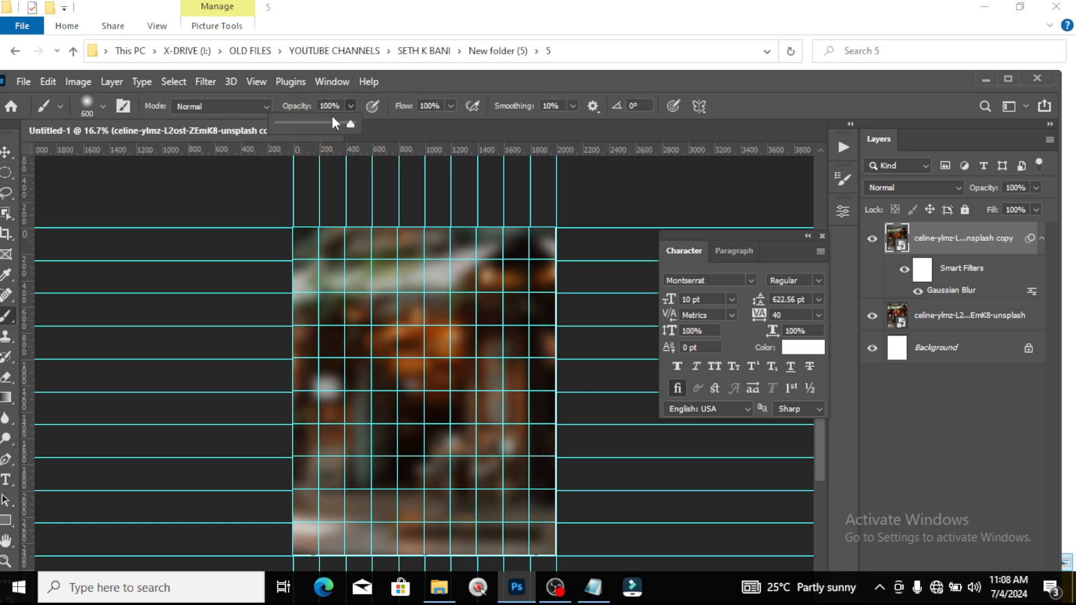
left_click(303, 124)
double_click(578, 79)
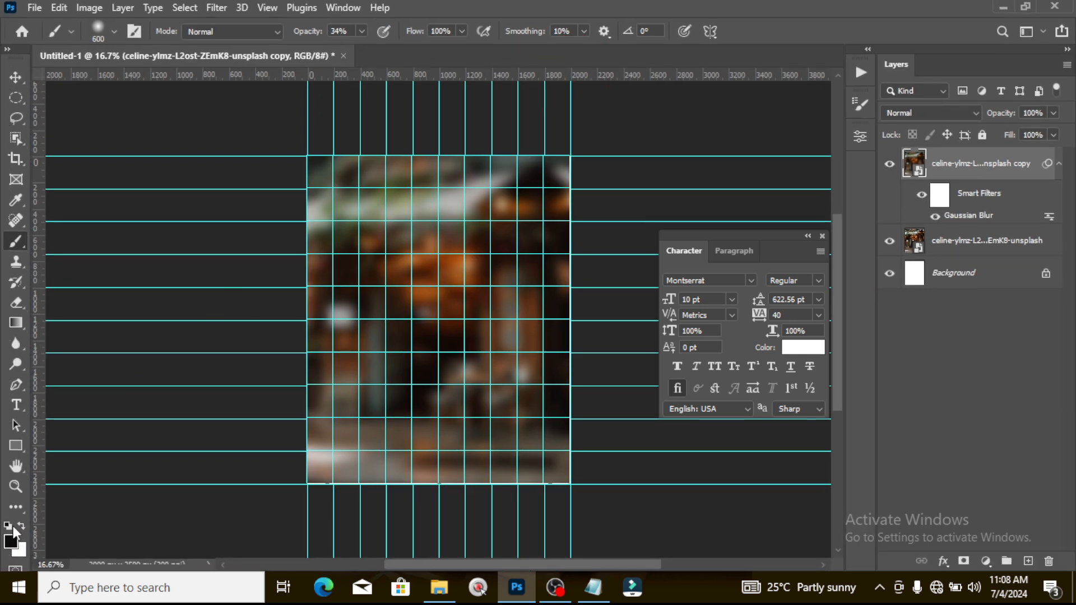
key("x")
left_click(21, 527)
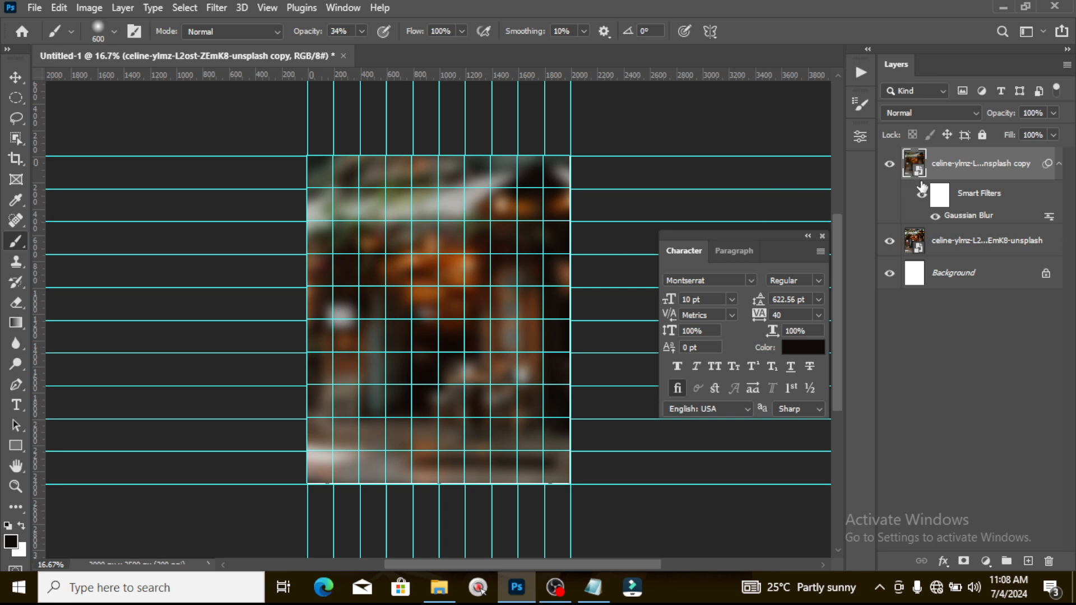
left_click(964, 561)
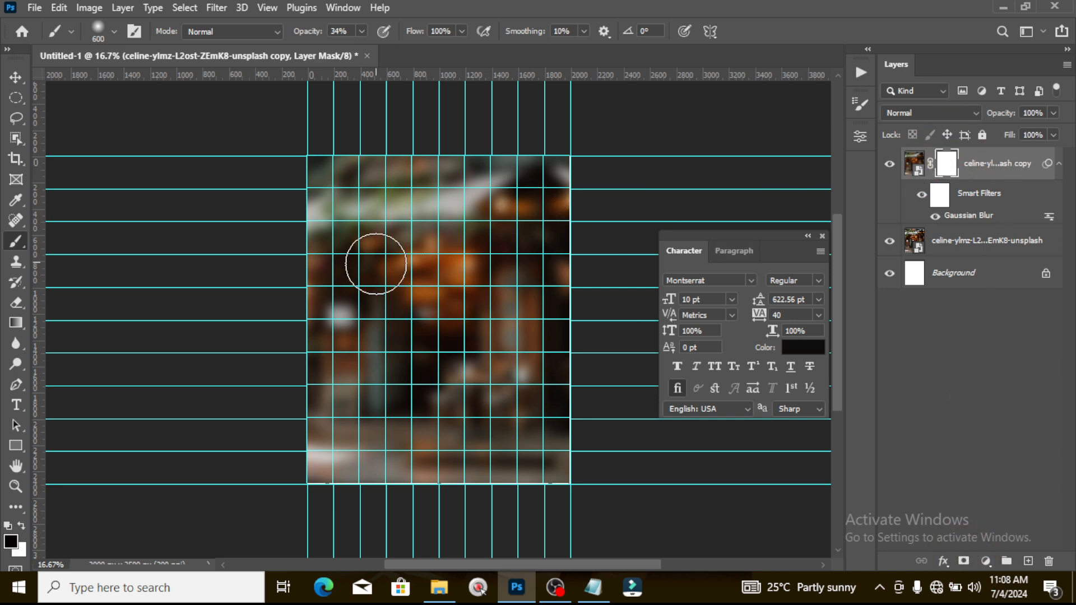
- Enlarge the brush to 1000 px and paint the mask over the center and lower part to reveal the sharp storefront
key("bracketright")
key("bracketright")
key("bracketright")
key("bracketright")
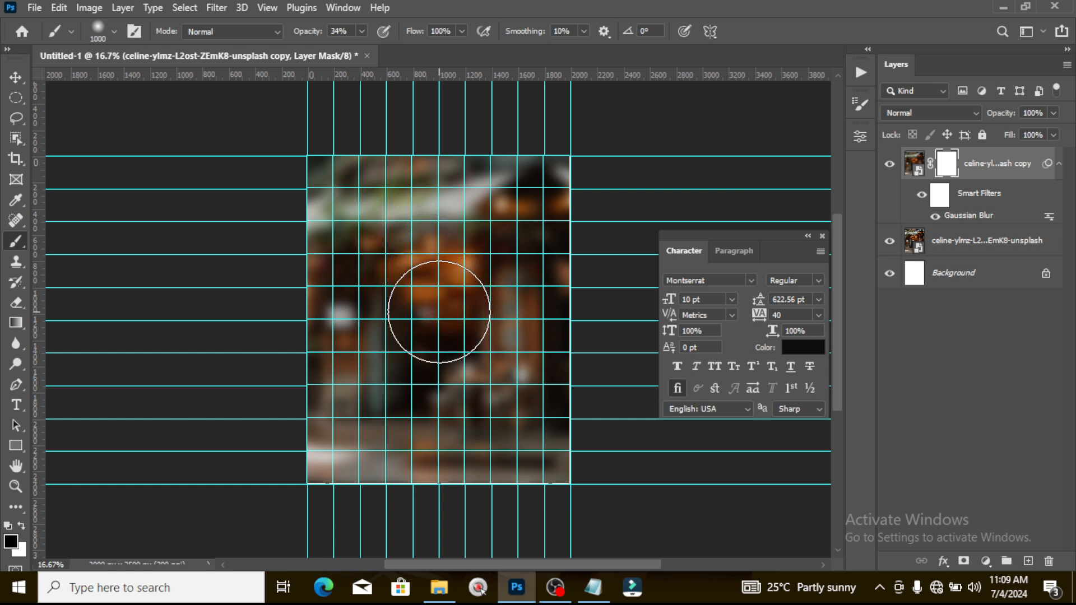
mouse_move(432, 320)
left_mouse_down()
mouse_move(334, 484)
mouse_move(528, 369)
mouse_move(507, 299)
mouse_move(459, 313)
mouse_move(548, 507)
left_mouse_up()
mouse_move(480, 480)
left_mouse_down()
mouse_move(415, 522)
mouse_move(454, 408)
mouse_move(432, 372)
mouse_move(445, 385)
mouse_move(404, 527)
mouse_move(432, 360)
mouse_move(408, 539)
left_mouse_up()
mouse_move(350, 392)
left_mouse_down()
mouse_move(423, 383)
mouse_move(435, 333)
mouse_move(564, 497)
mouse_move(464, 523)
mouse_move(443, 416)
left_mouse_up()
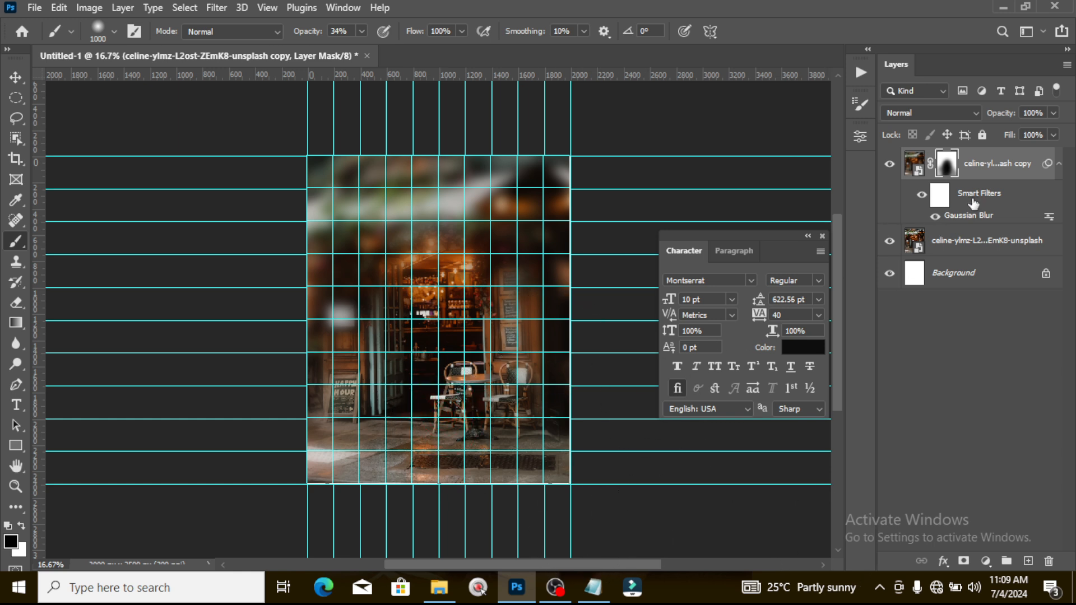
- Group the two storefront photo layers and name the group BG
left_click(965, 241, "shift")
key("ctrl+g")
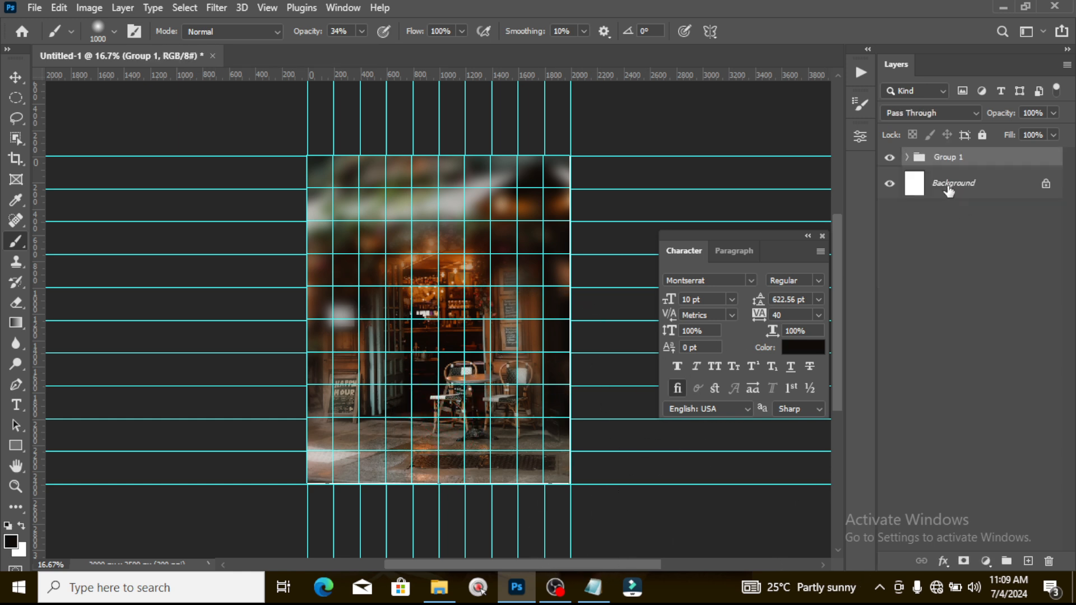
double_click(948, 157)
type("BG")
key("Return")
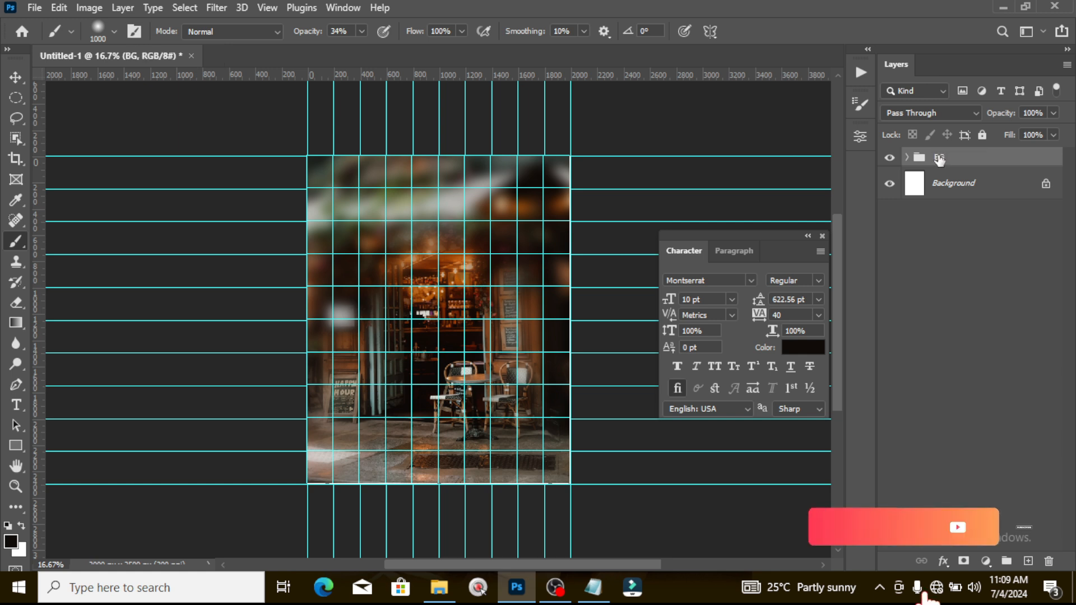
- Add a new layer above the blurred copy inside BG and paint black along the canvas's bottom edge at 100% brush opacity
left_click(907, 157)
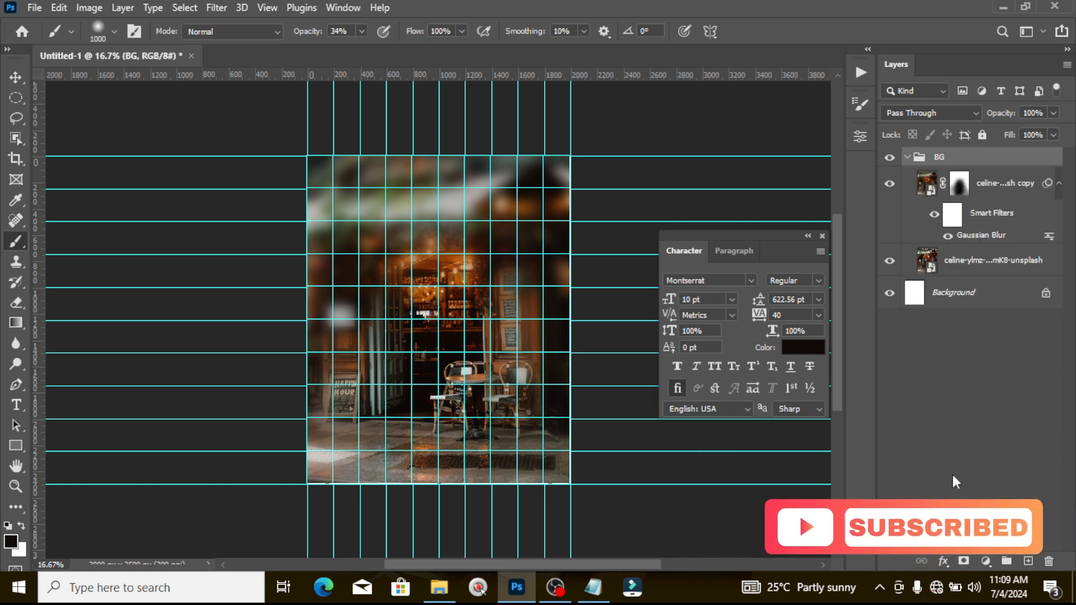
left_click(1004, 187)
left_click(1028, 561)
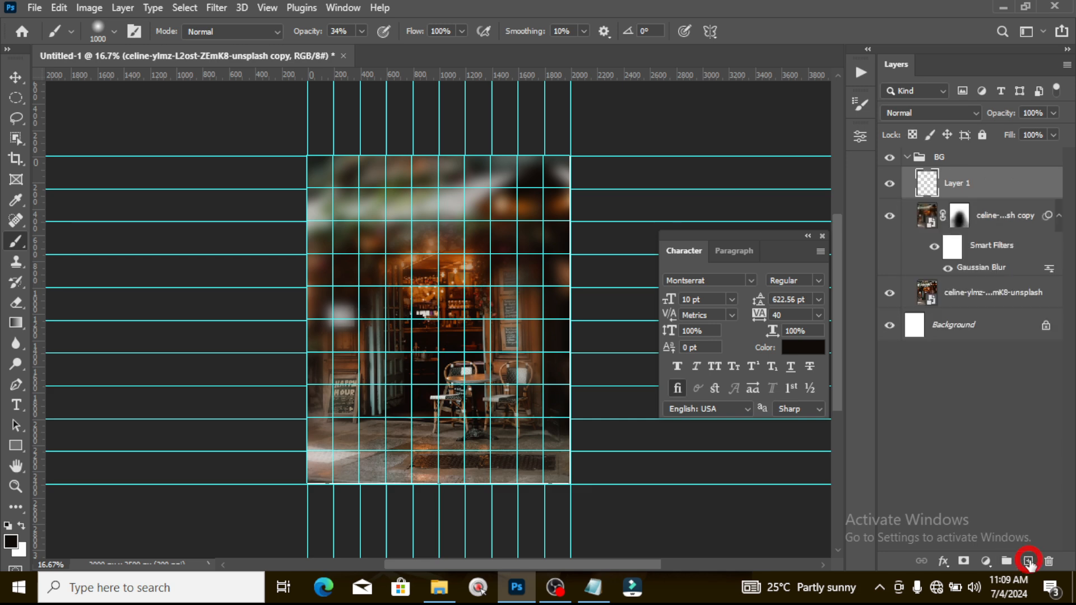
left_click_drag(447, 10, 344, 79)
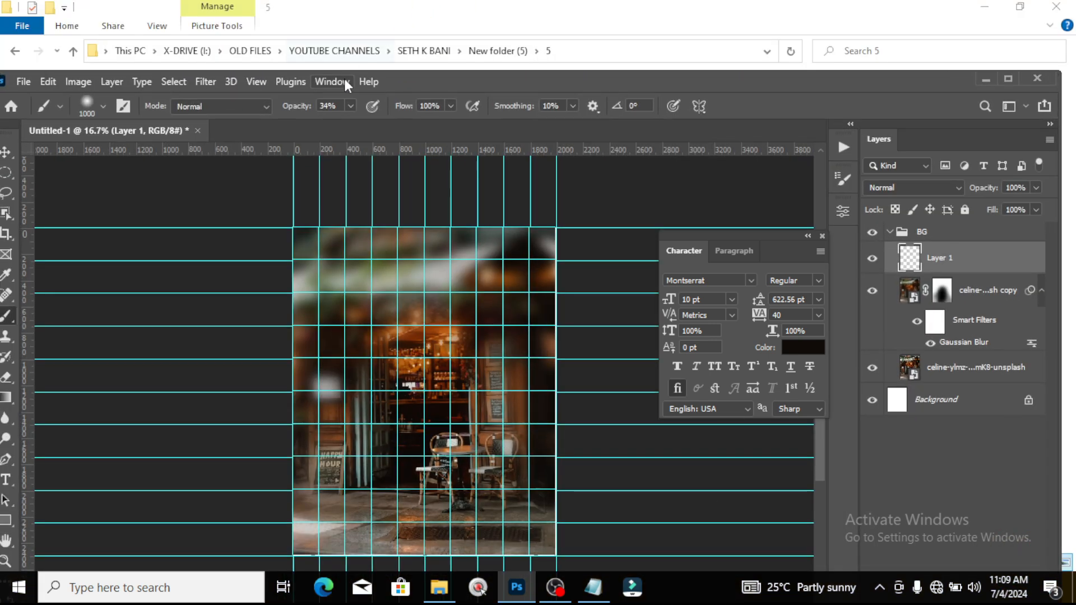
left_click(349, 106)
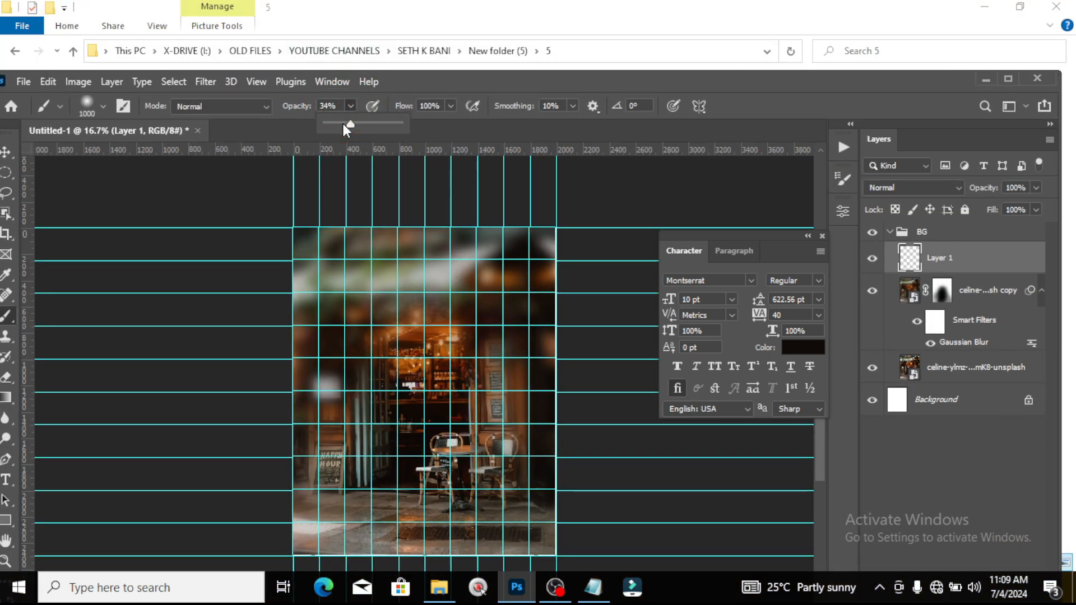
double_click(462, 88)
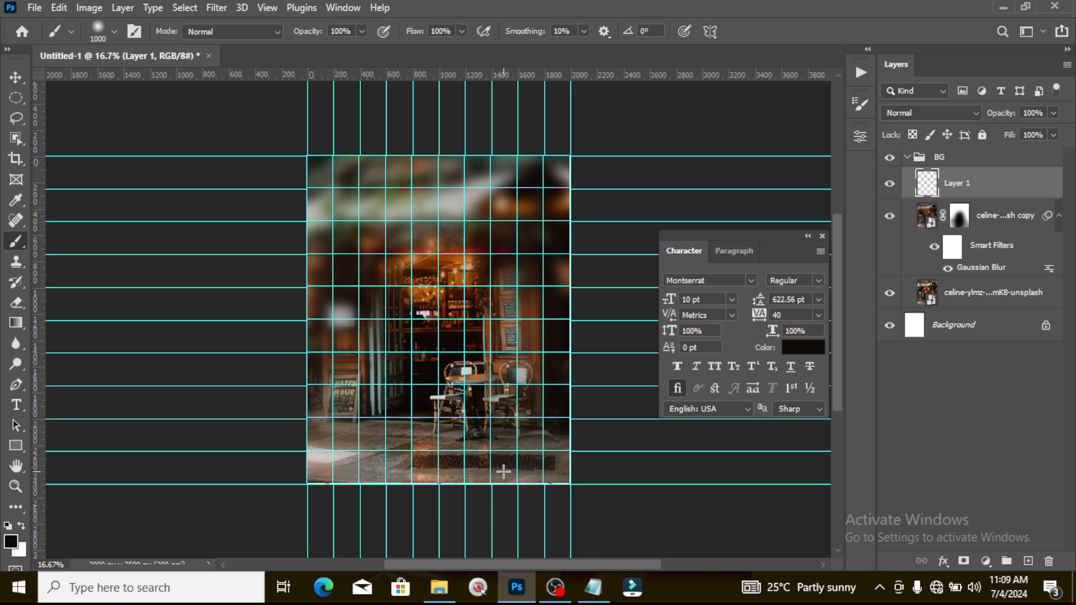
mouse_move(503, 464)
left_mouse_down()
mouse_move(572, 483)
mouse_move(446, 514)
mouse_move(276, 496)
mouse_move(194, 466)
mouse_move(359, 515)
mouse_move(502, 531)
mouse_move(585, 492)
mouse_move(480, 512)
mouse_move(293, 499)
mouse_move(197, 475)
left_mouse_up()
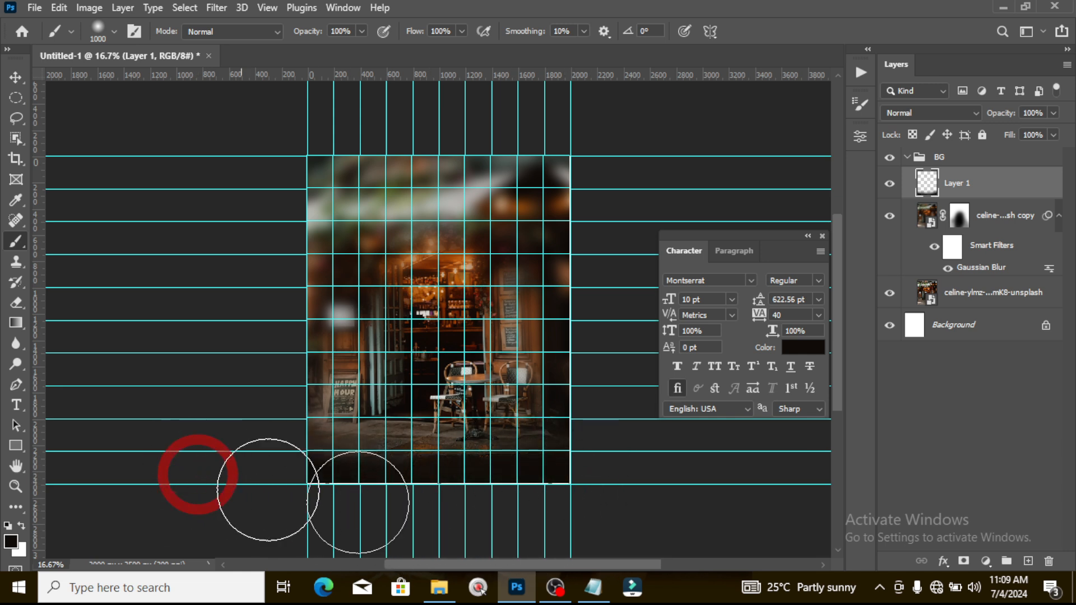
left_click(914, 158)
left_click(908, 160)
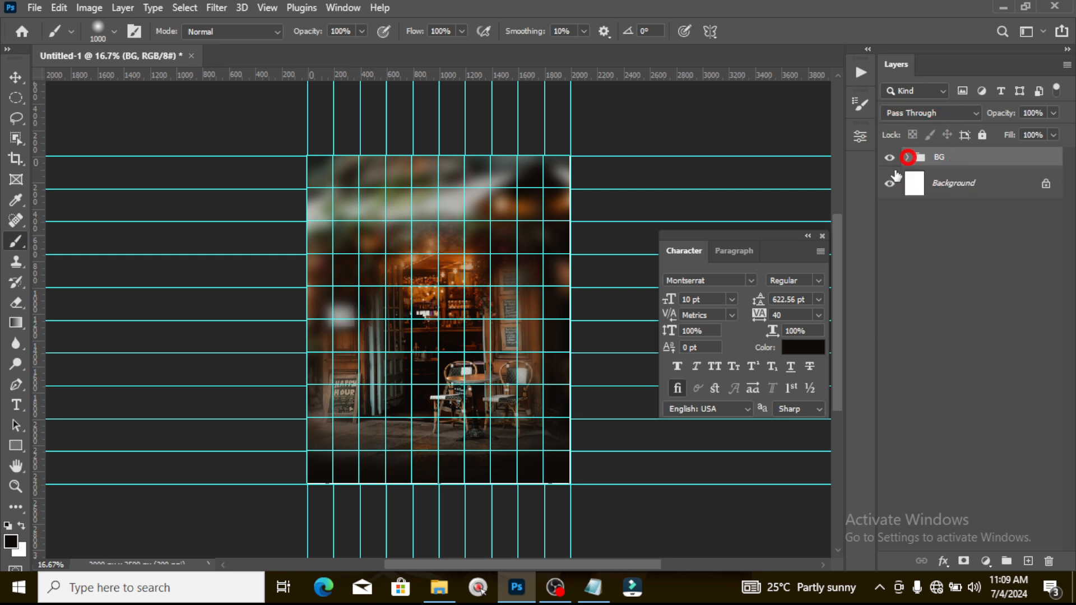
- Place the image PNG (5) copy above BG, scale it to about 7.39%, and position it at the canvas's lower center
left_click(439, 587)
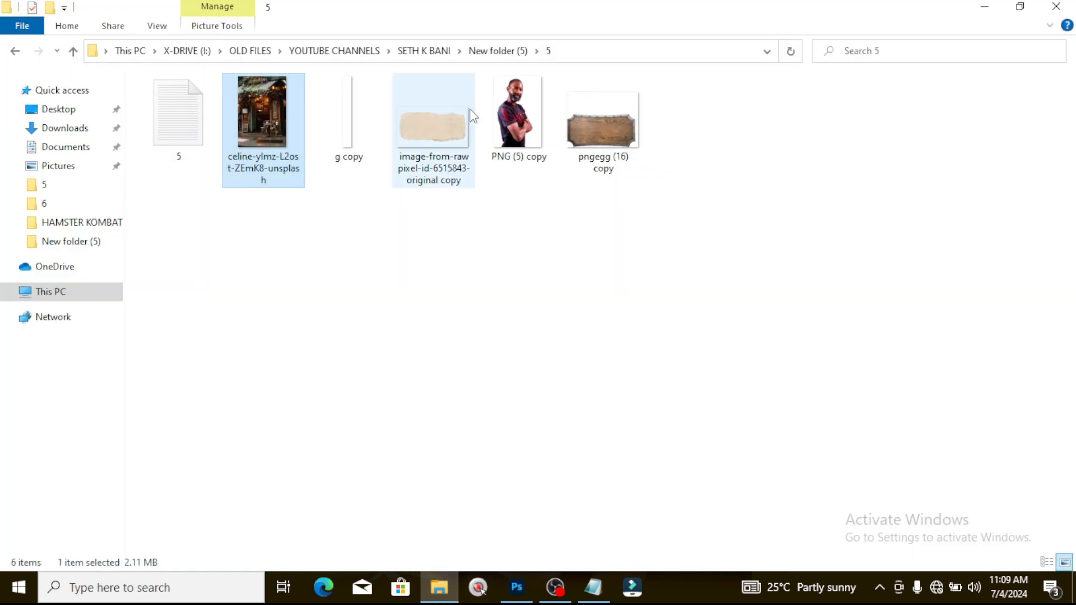
left_click_drag(514, 115, 481, 439)
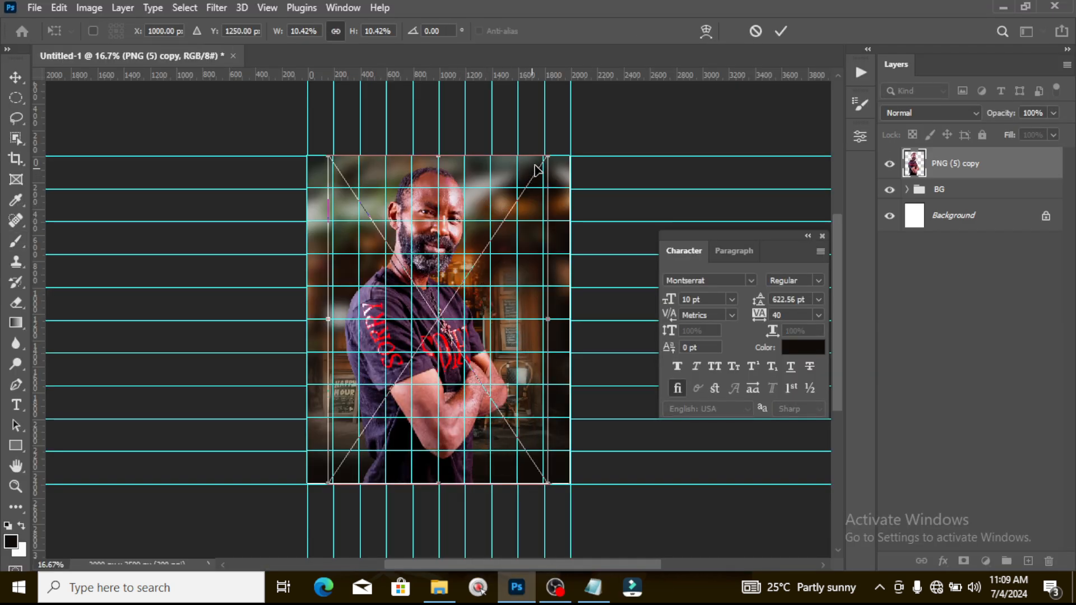
left_click_drag(551, 152, 534, 175)
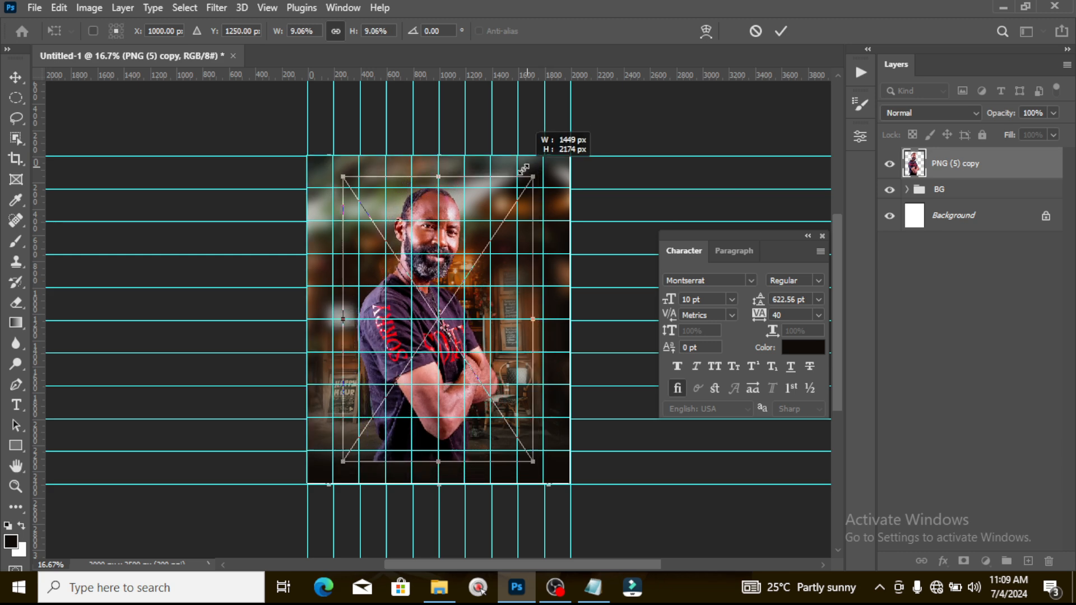
left_click_drag(453, 266, 455, 305)
left_click_drag(536, 219, 491, 262)
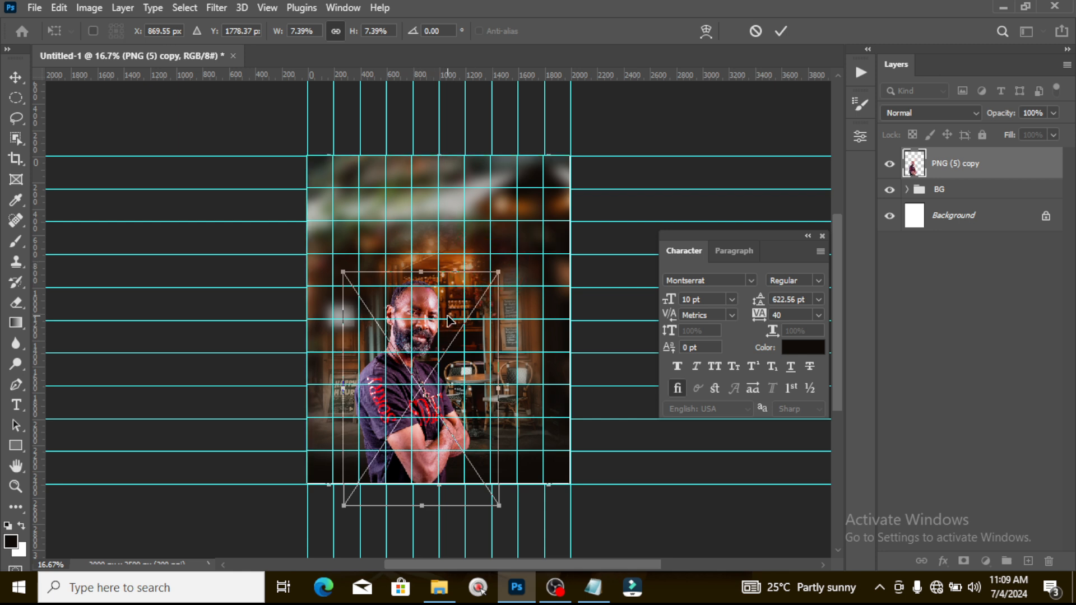
left_click_drag(447, 318, 472, 314)
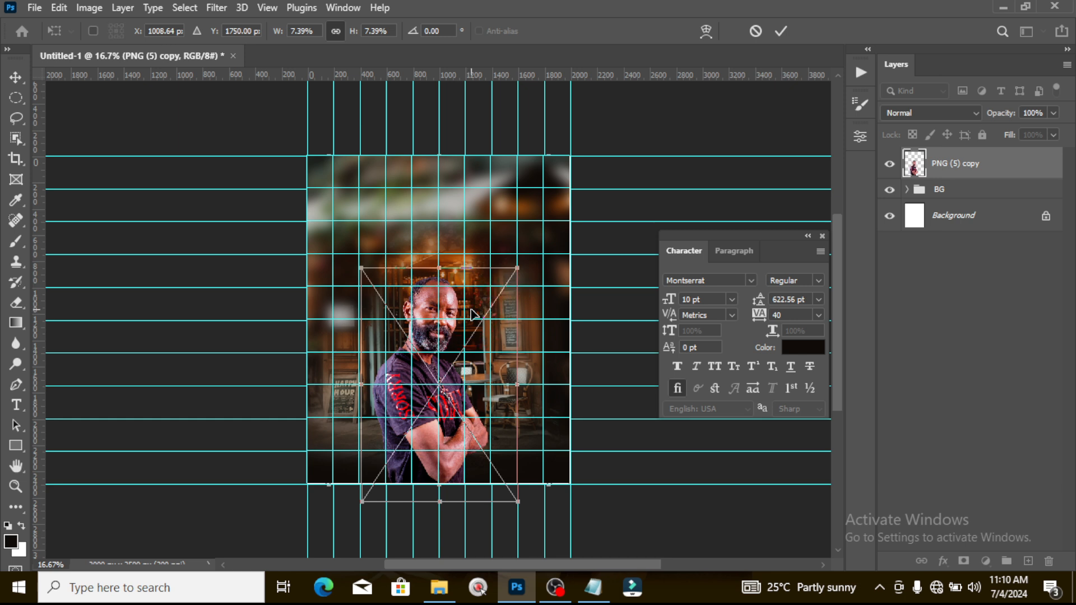
key("Return")
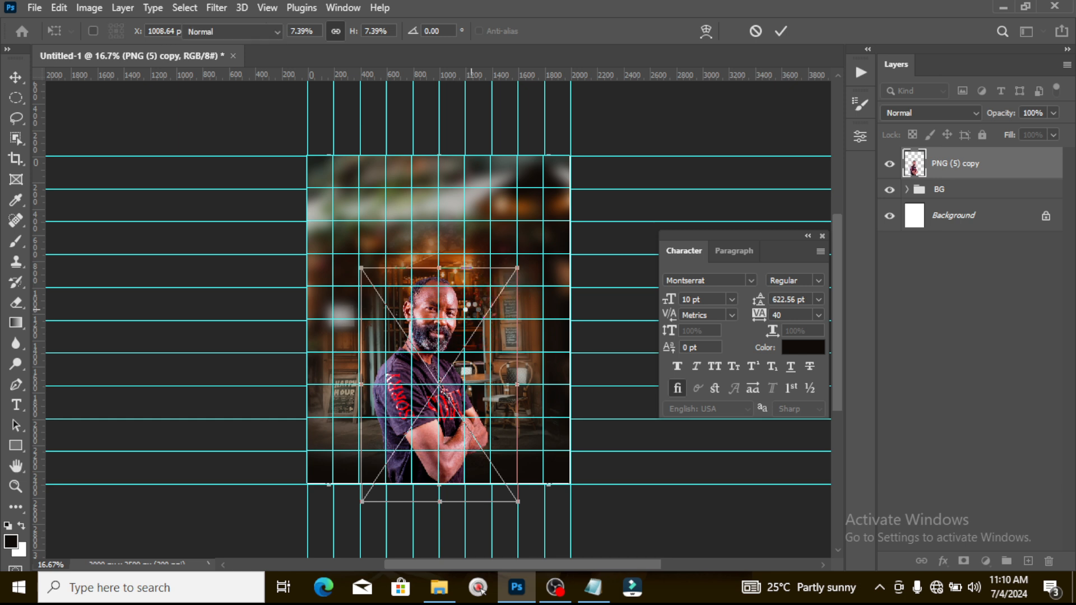
- Commit the man's placement, put the PNG (5) copy layer in a new group named IMAGE, and collapse the group
key("b")
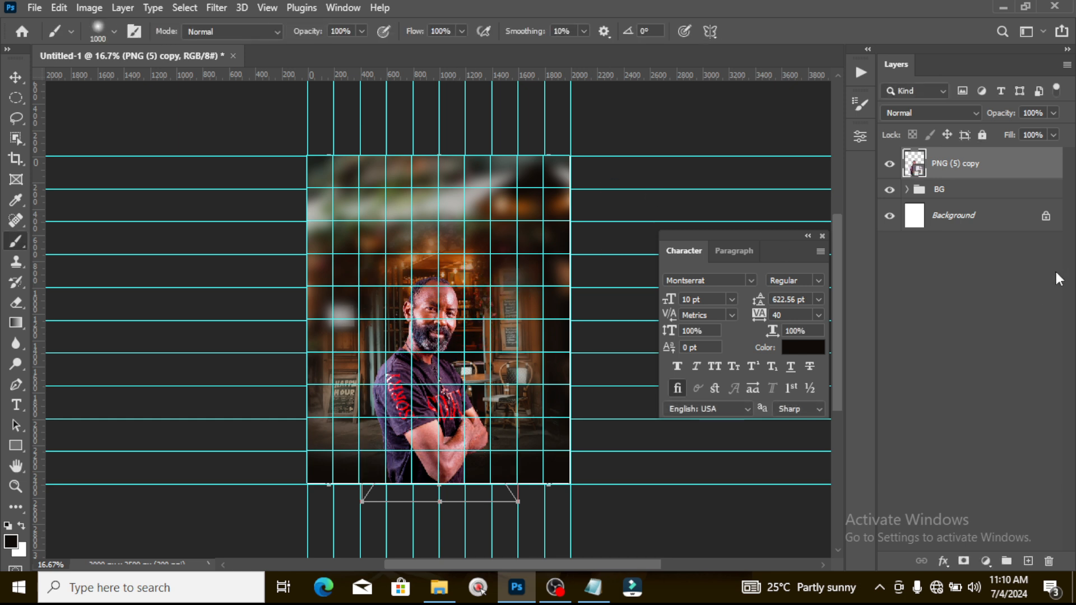
key("ctrl+g")
double_click(949, 157)
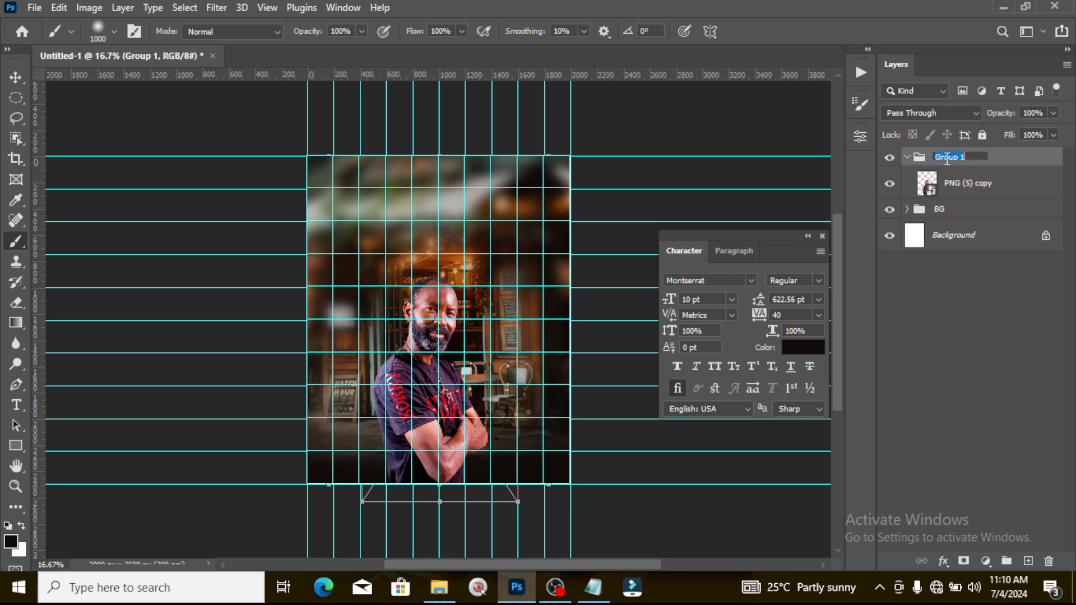
key("Return")
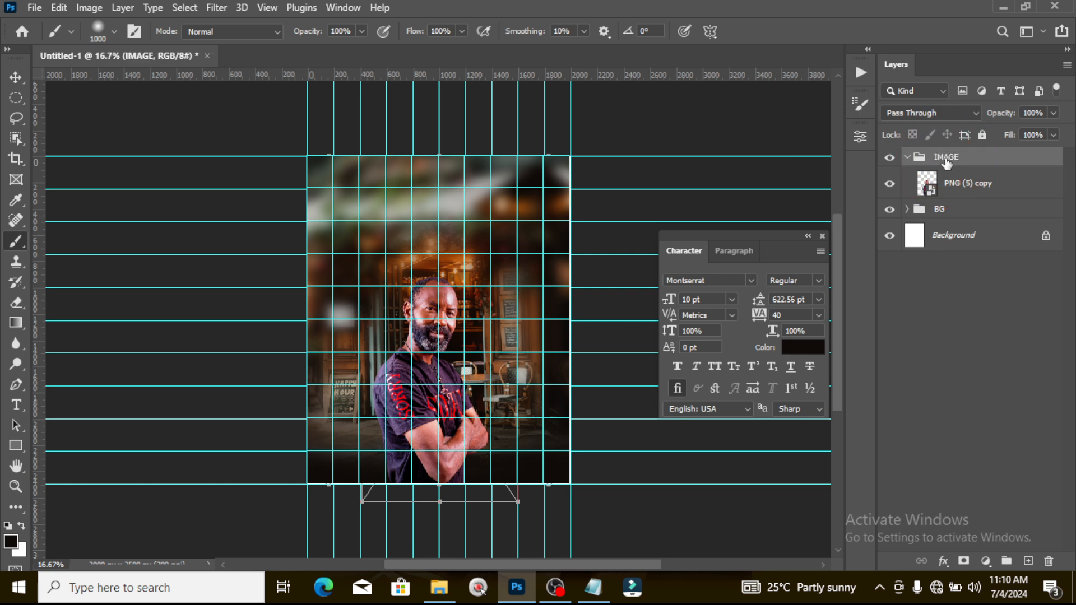
left_click(908, 158)
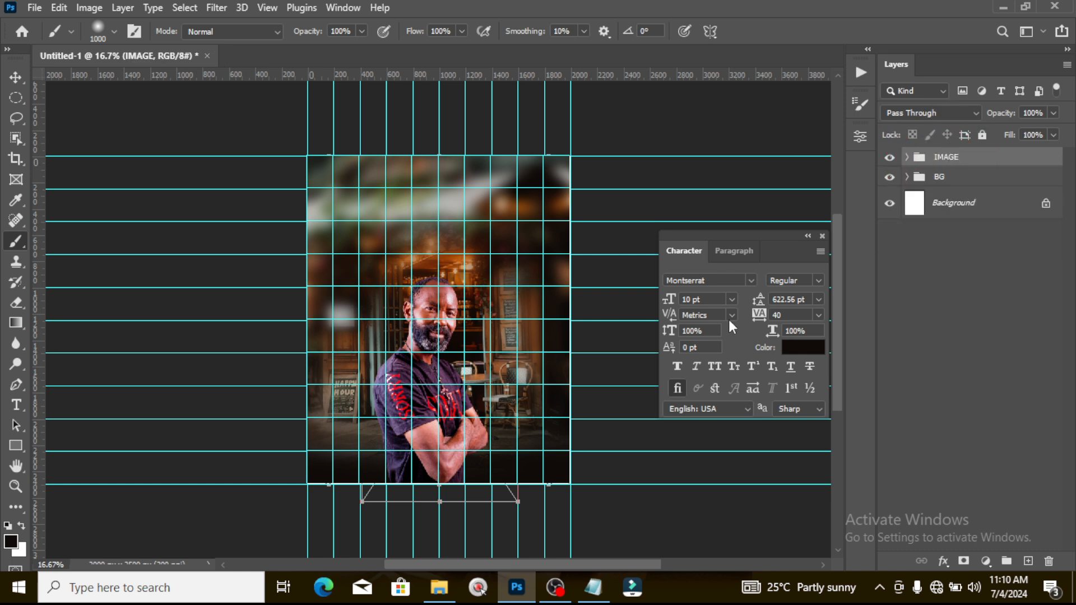
- Add a text layer near the canvas's upper center with the word hAPPY copied from the Notepad file 5
key("t")
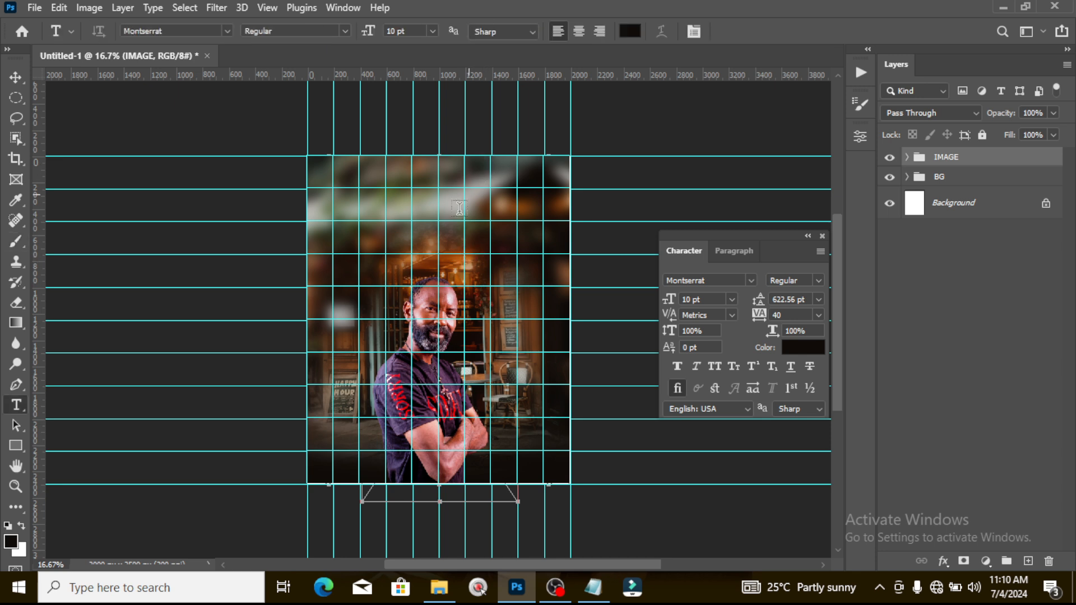
left_click(404, 219)
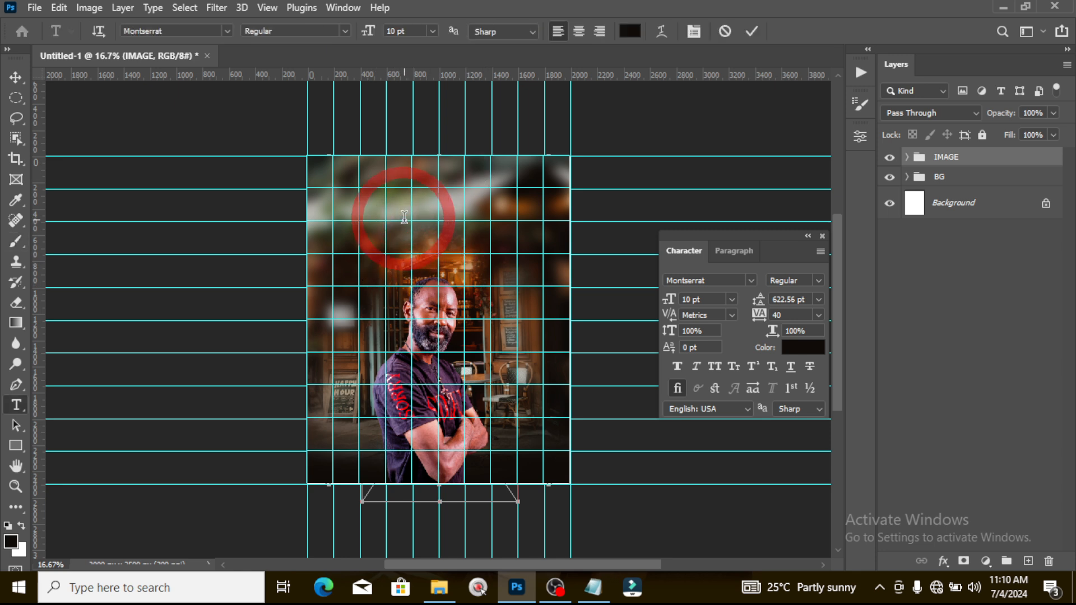
left_click(593, 587)
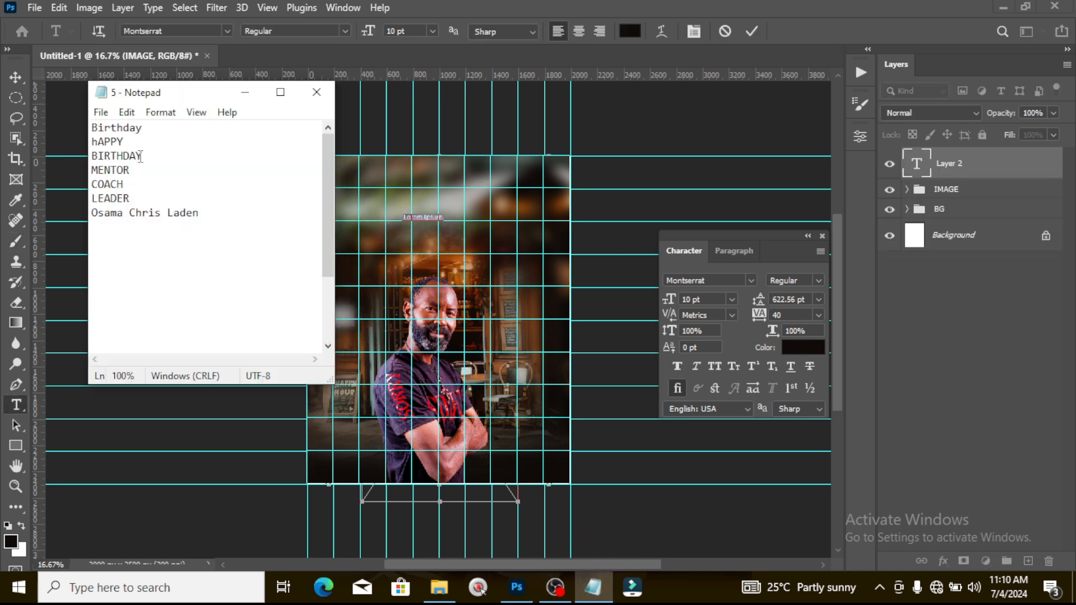
left_click_drag(141, 138, 44, 139)
key("ctrl+c")
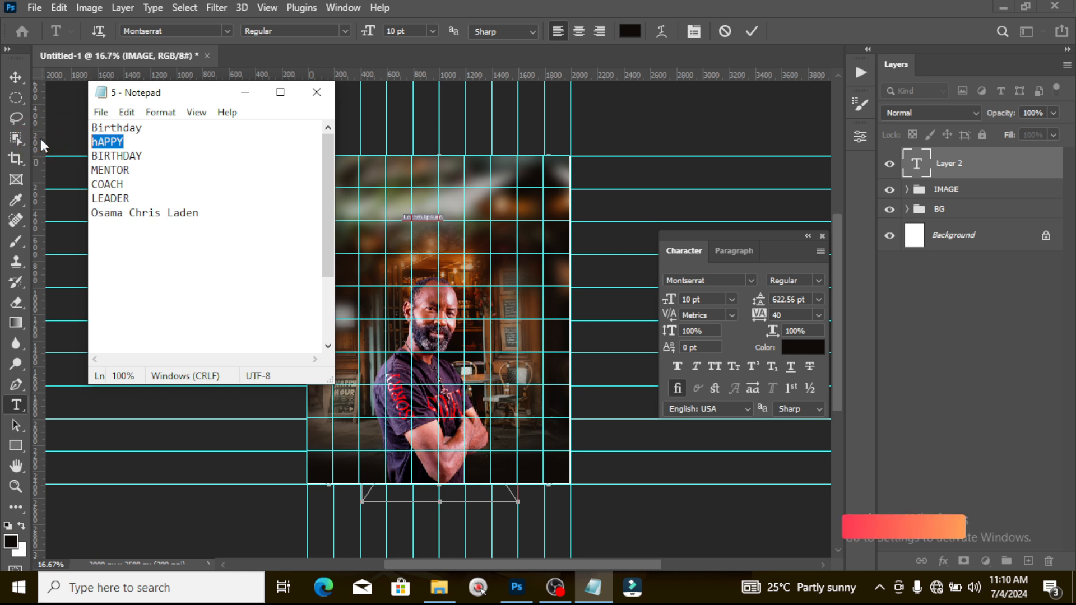
left_click(475, 3)
key("ctrl+v")
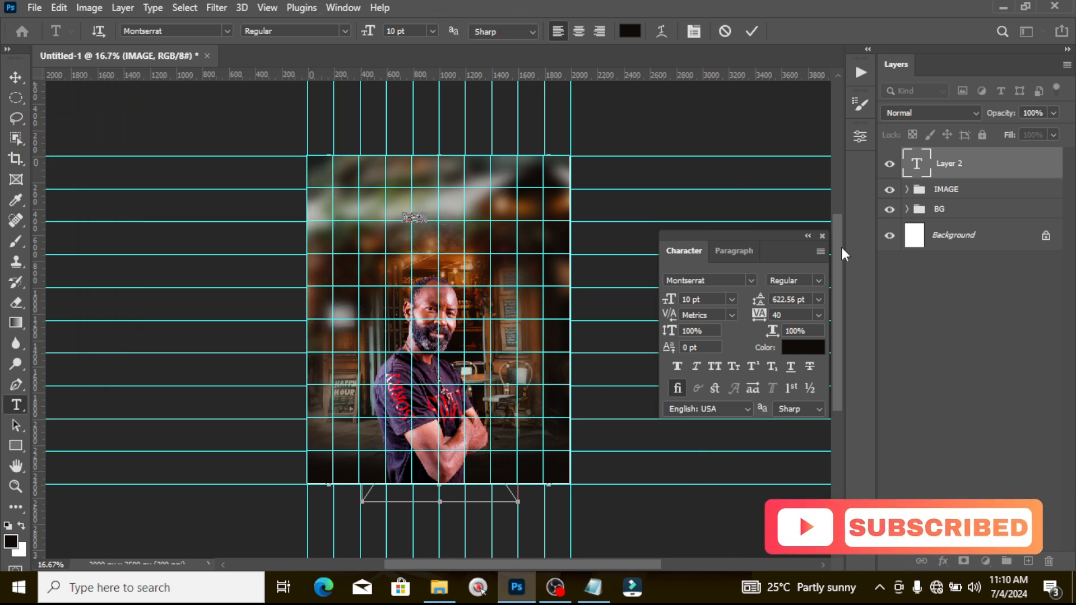
left_click(945, 178)
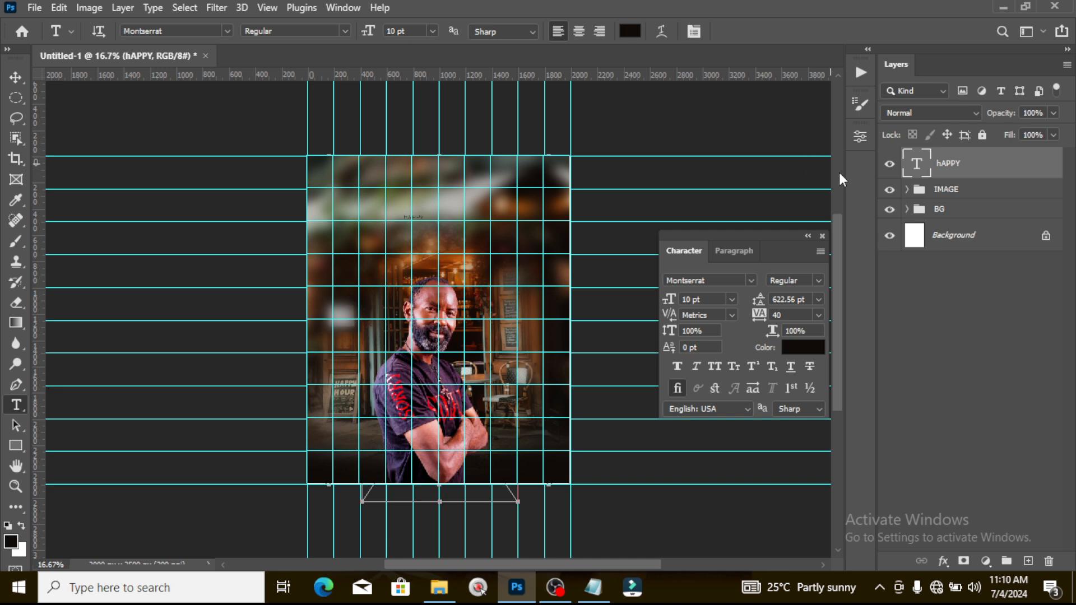
- Set the hAPPY text's font to Cambria and its color to white (ffffff)
left_click(751, 280)
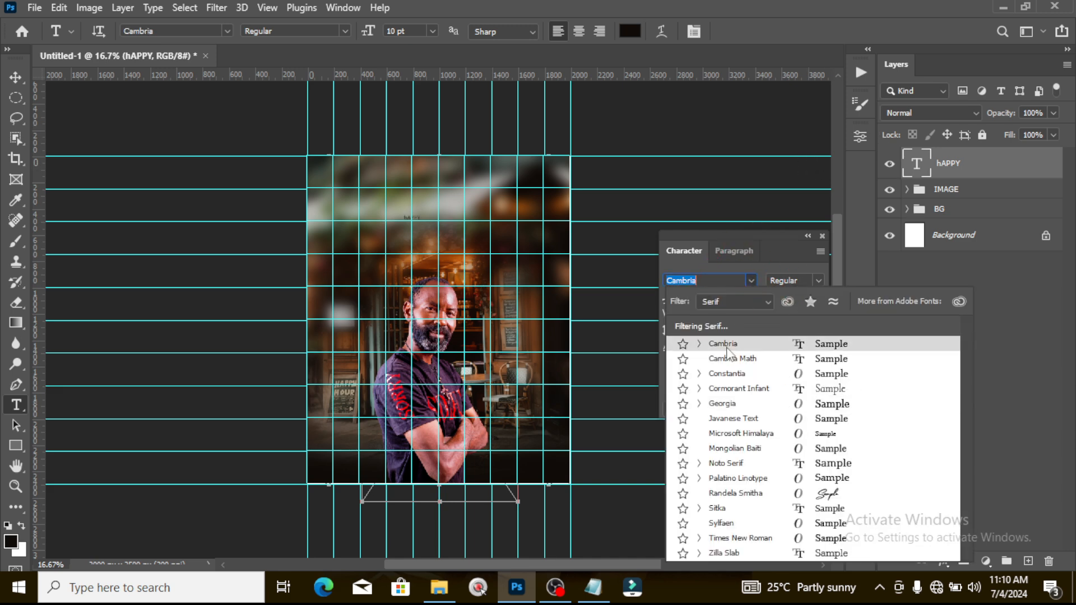
left_click(726, 349)
left_click(798, 347)
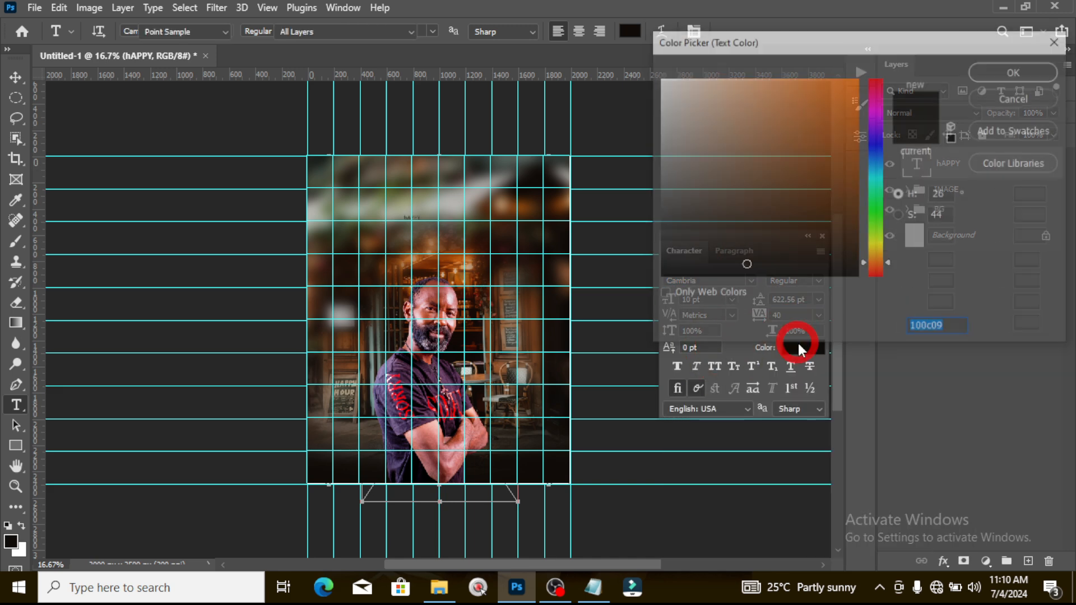
left_click_drag(674, 197, 644, 57)
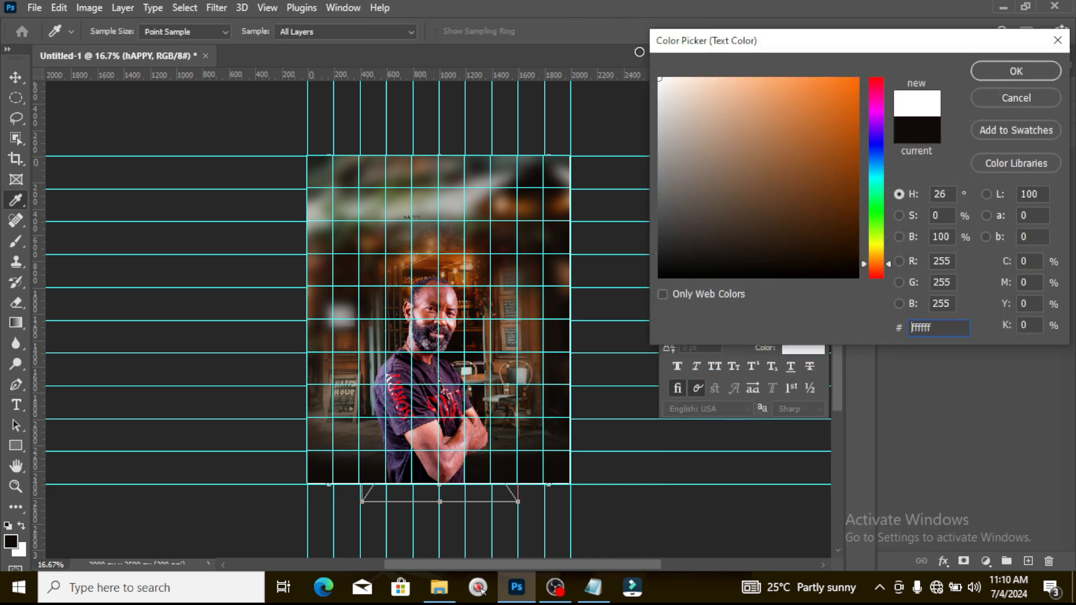
left_click(997, 67)
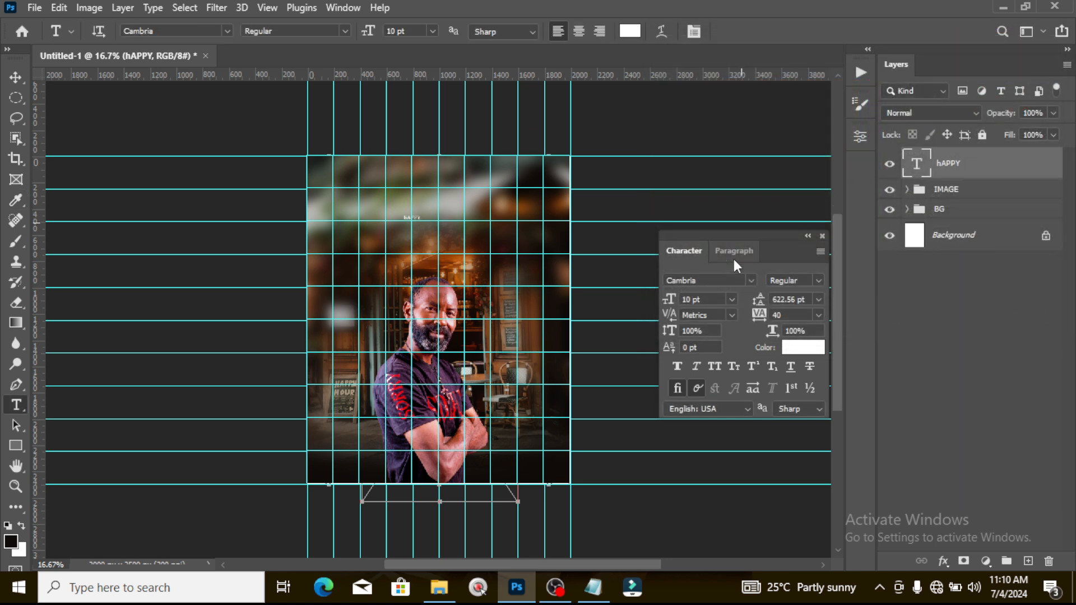
- Scale the hAPPY text to about 620%, making it 61.95 pt, and apply All Caps
left_click(949, 160)
key("ctrl+t")
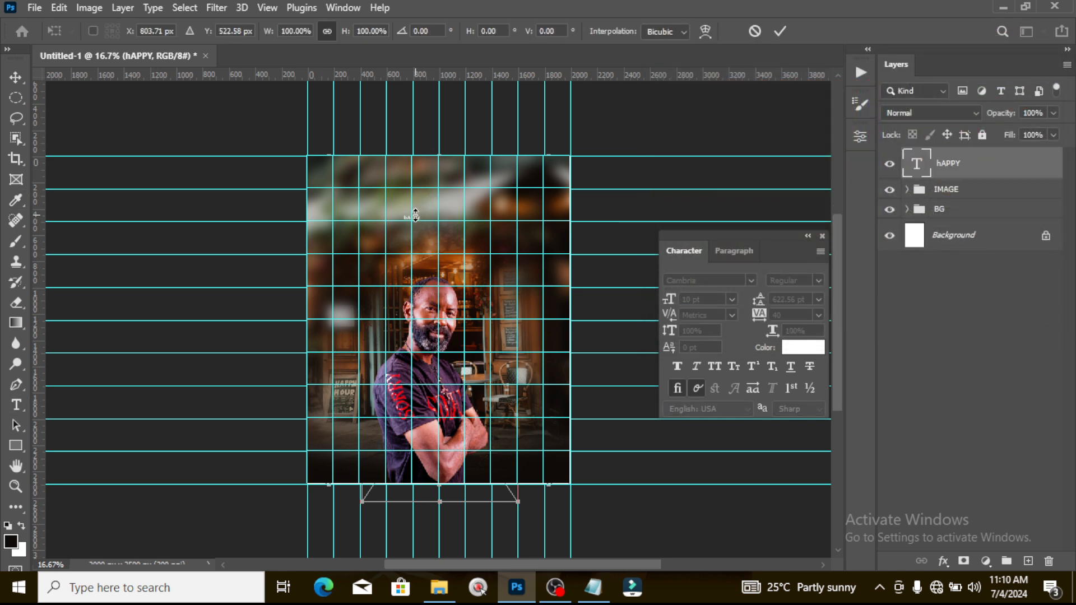
left_click_drag(427, 237, 509, 325)
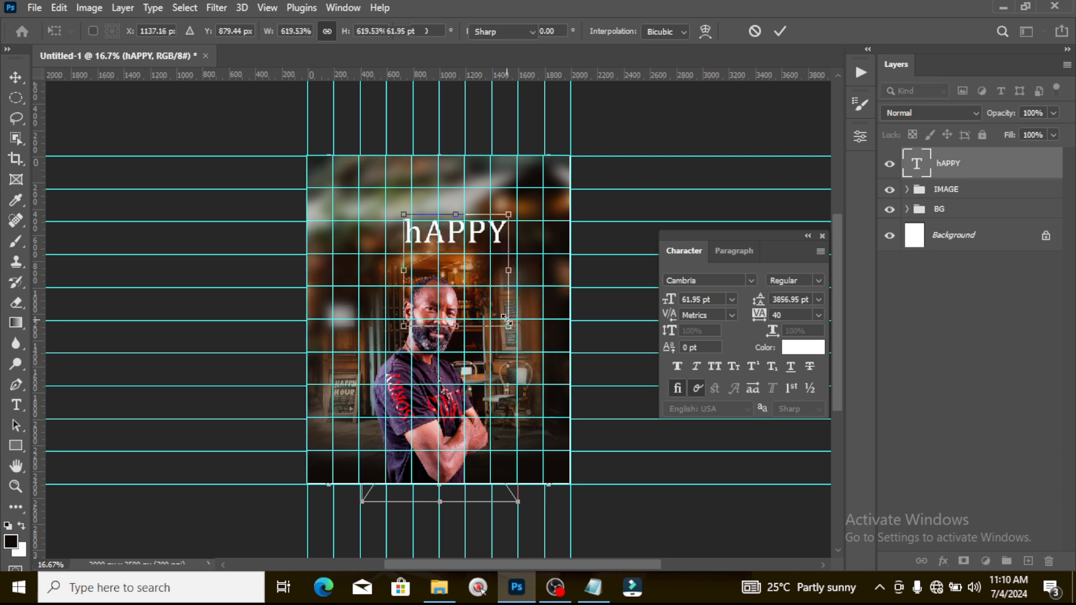
key("Return")
left_click(717, 365)
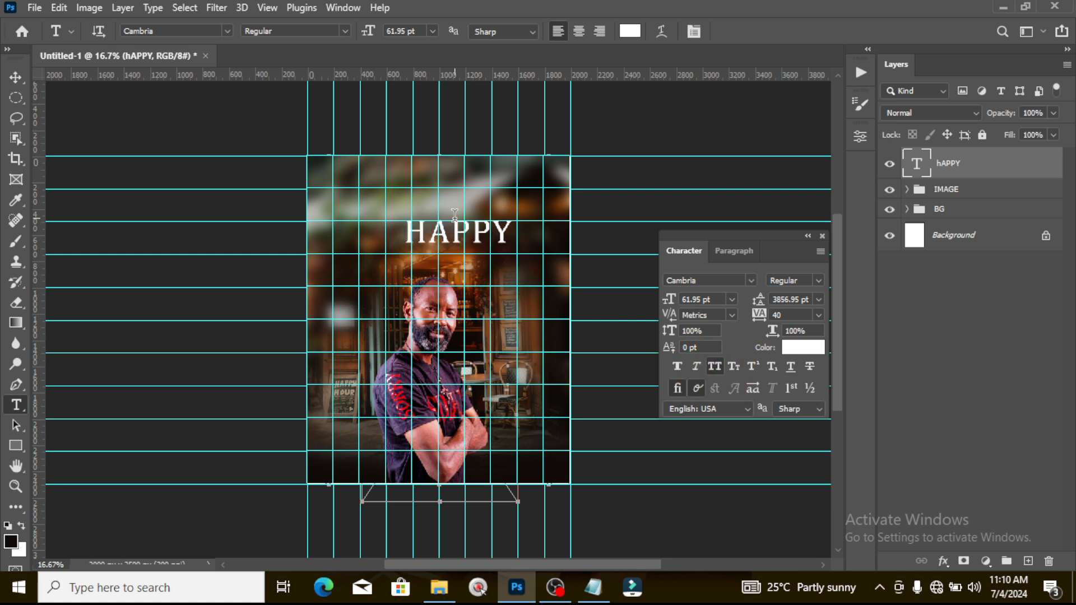
- Move the HAPPY text up to the horizontal center of the canvas, just below the first horizontal grid row
left_click(15, 77)
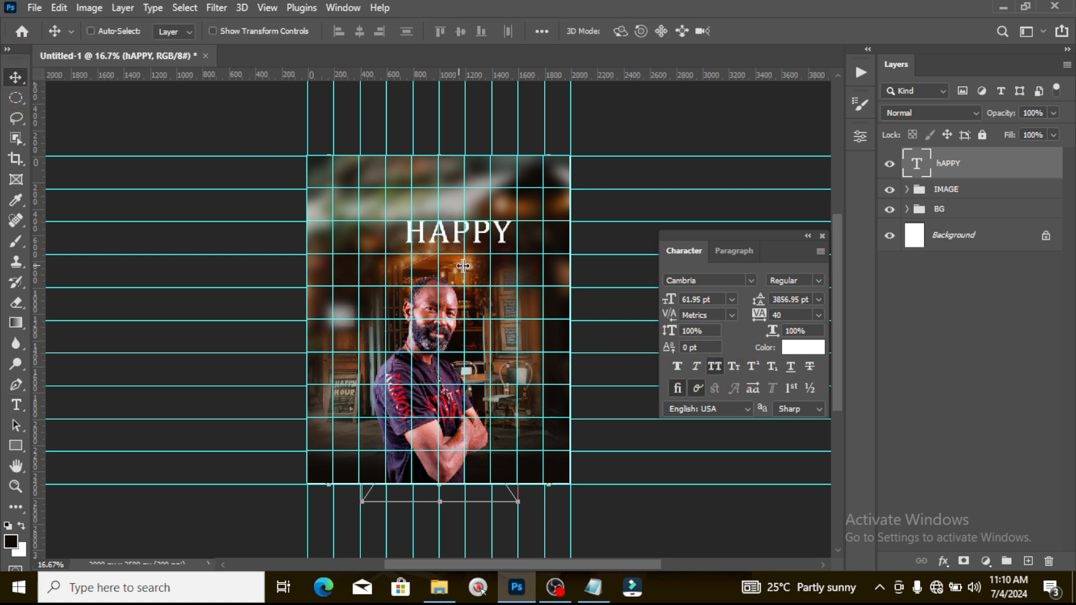
left_click_drag(487, 243, 467, 207)
key("ctrl+t")
key("Return")
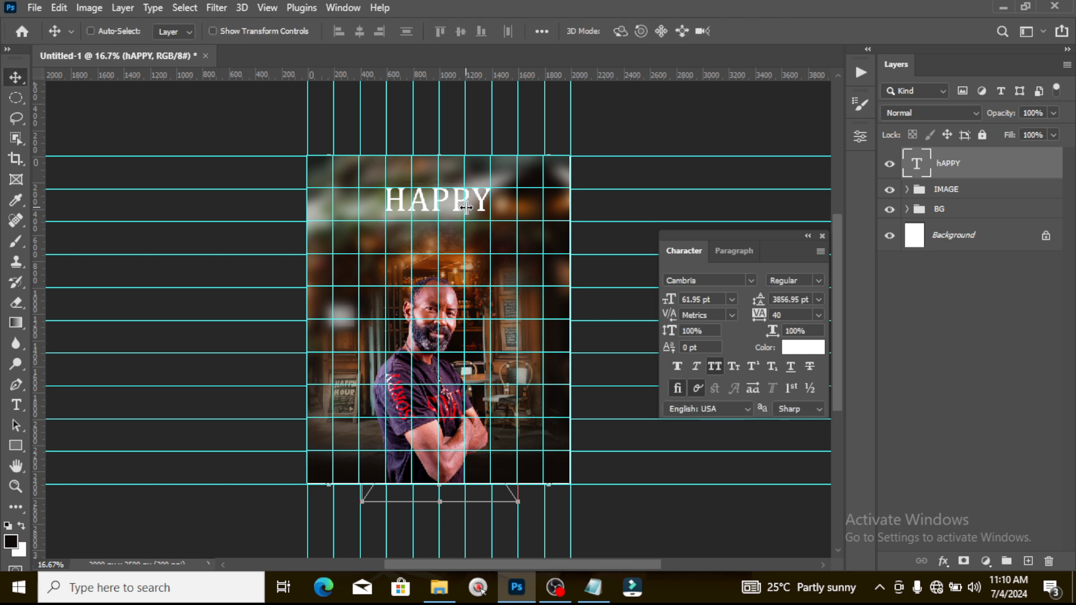
- Change the HAPPY text's style to Bold and recenter it horizontally on the canvas
left_click(818, 280)
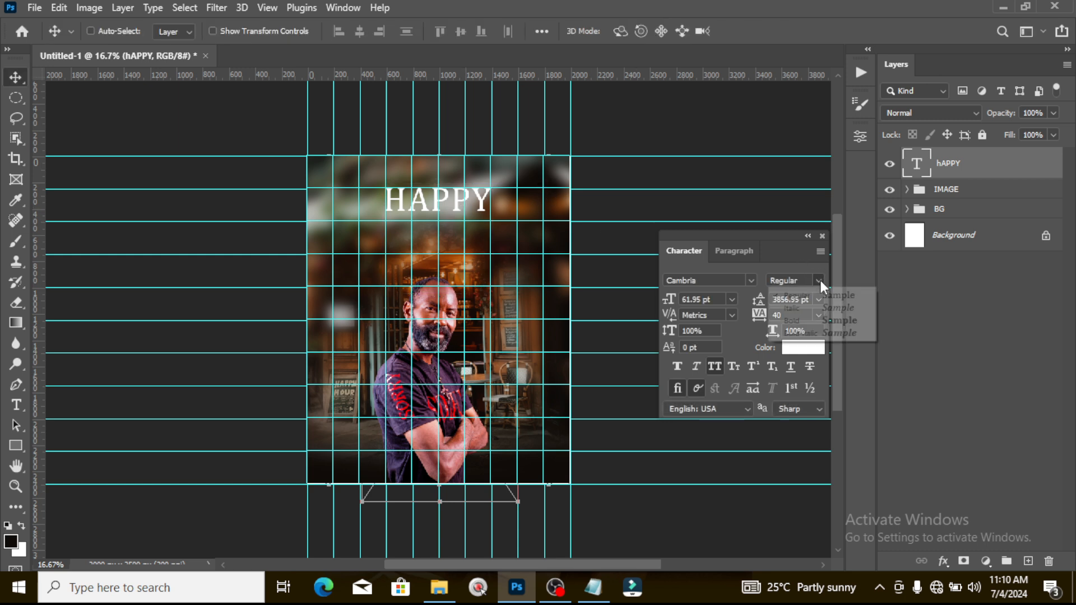
left_click(798, 322)
key("ctrl+t")
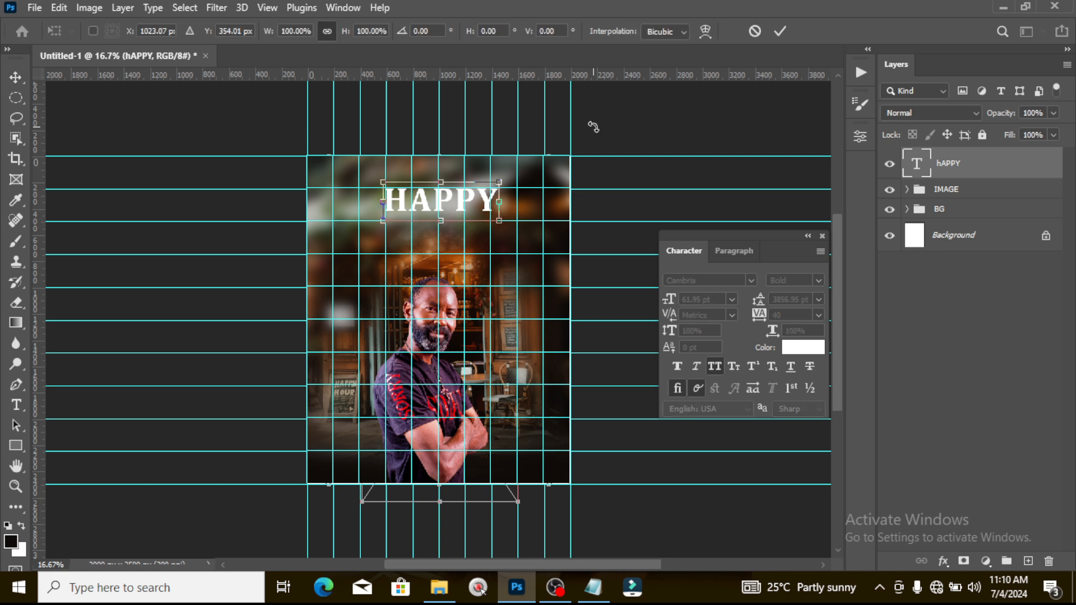
key("Return")
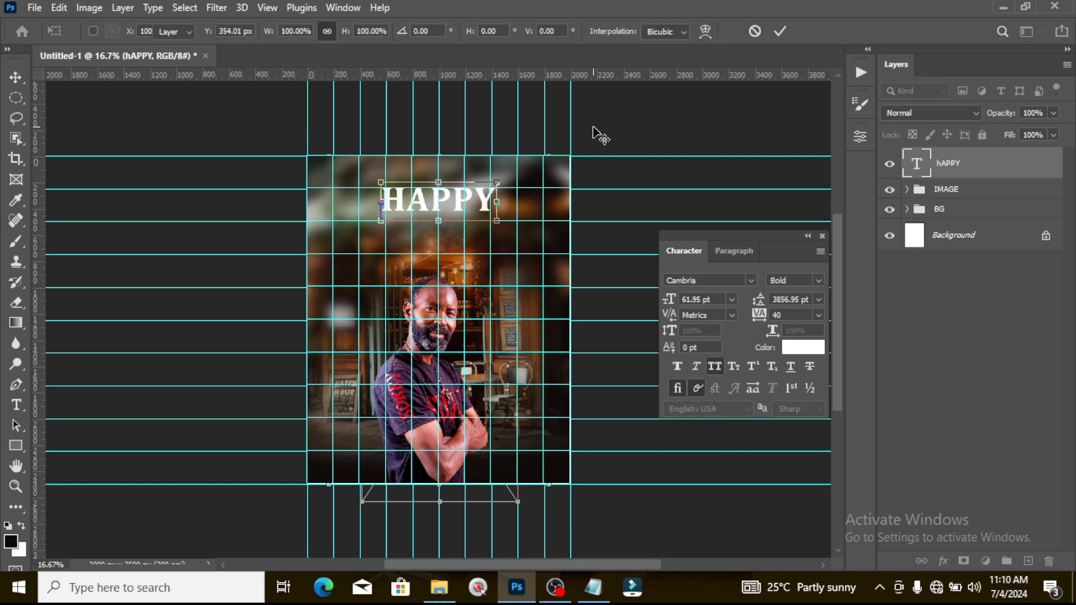
- Duplicate the HAPPY text directly below the original and replace the copy's wording with BIRTHDAY from the Notepad file
key("ctrl+j")
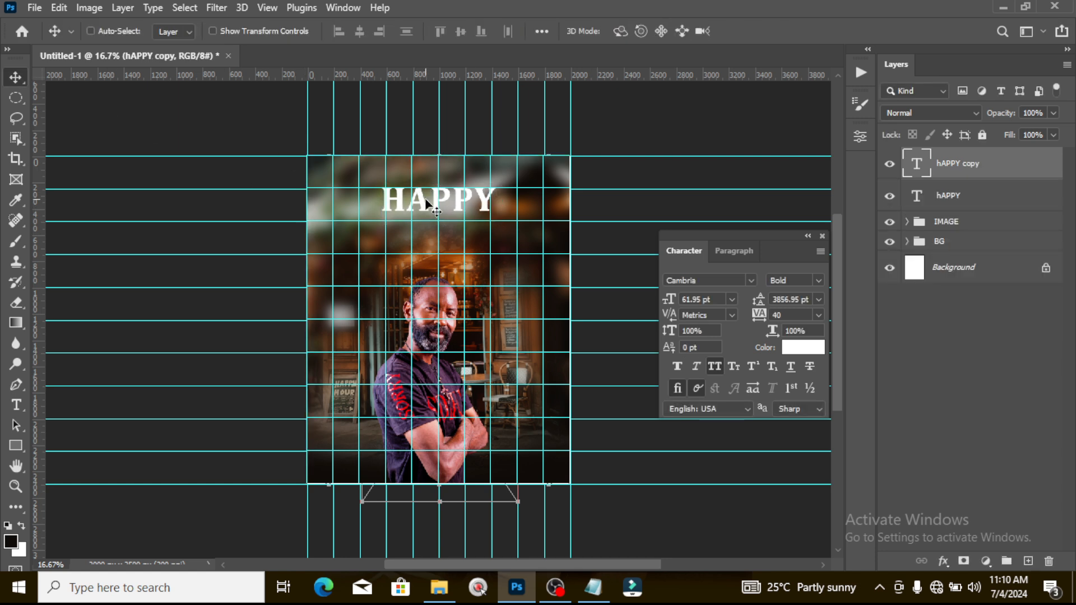
left_click_drag(426, 203, 426, 236)
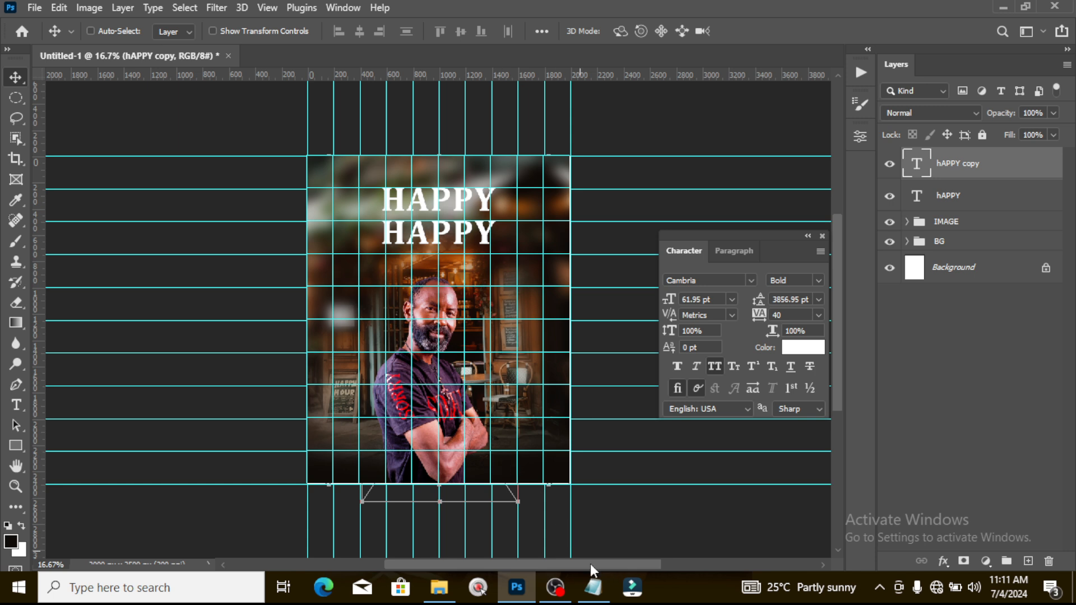
left_click(593, 587)
left_click_drag(155, 159, 82, 159)
key("ctrl+c")
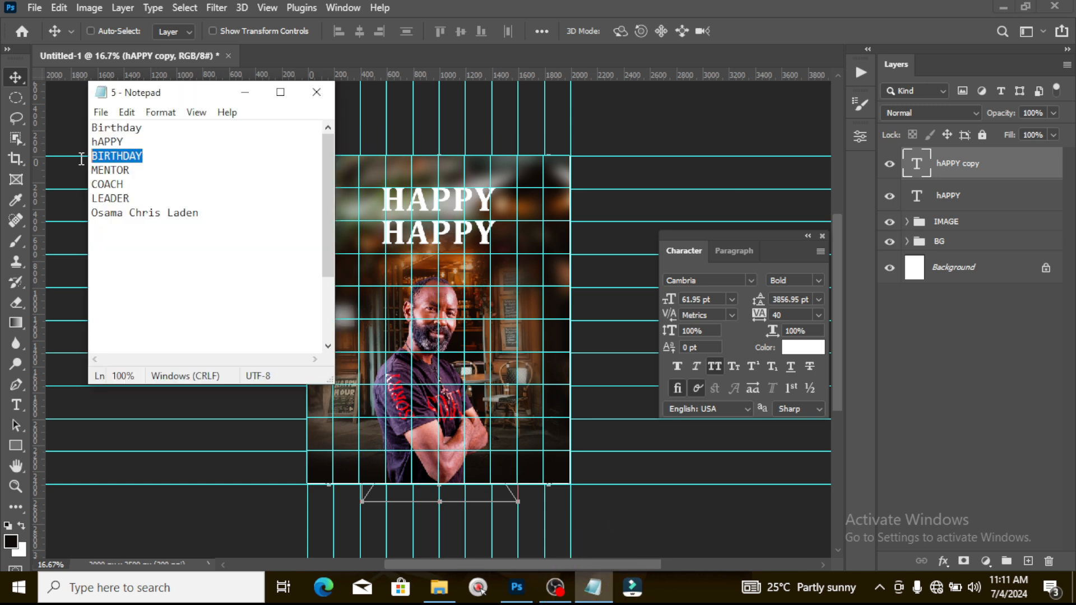
left_click(71, 160)
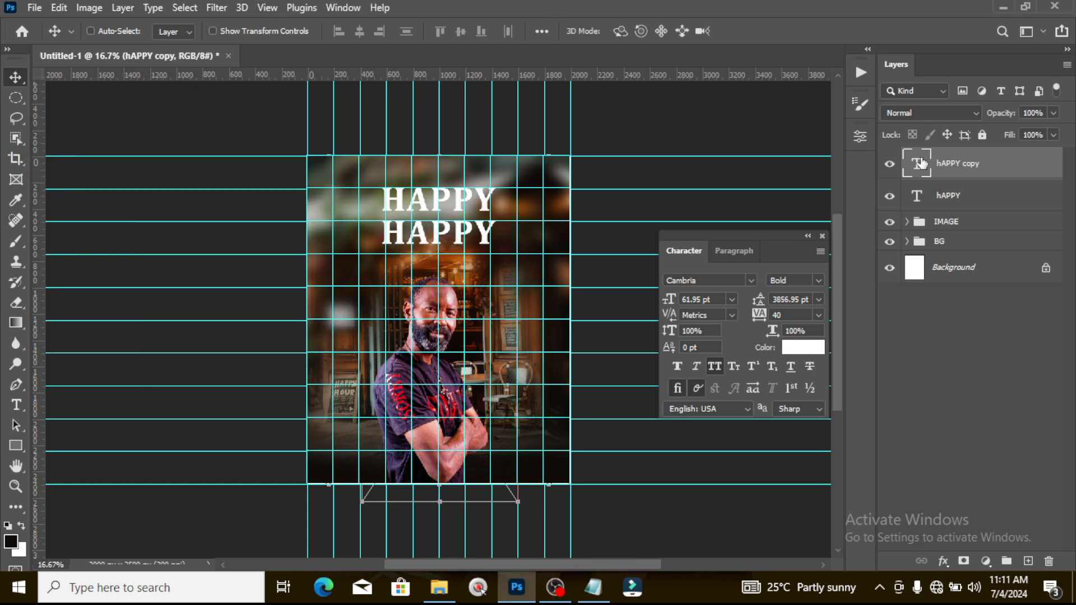
double_click(916, 168)
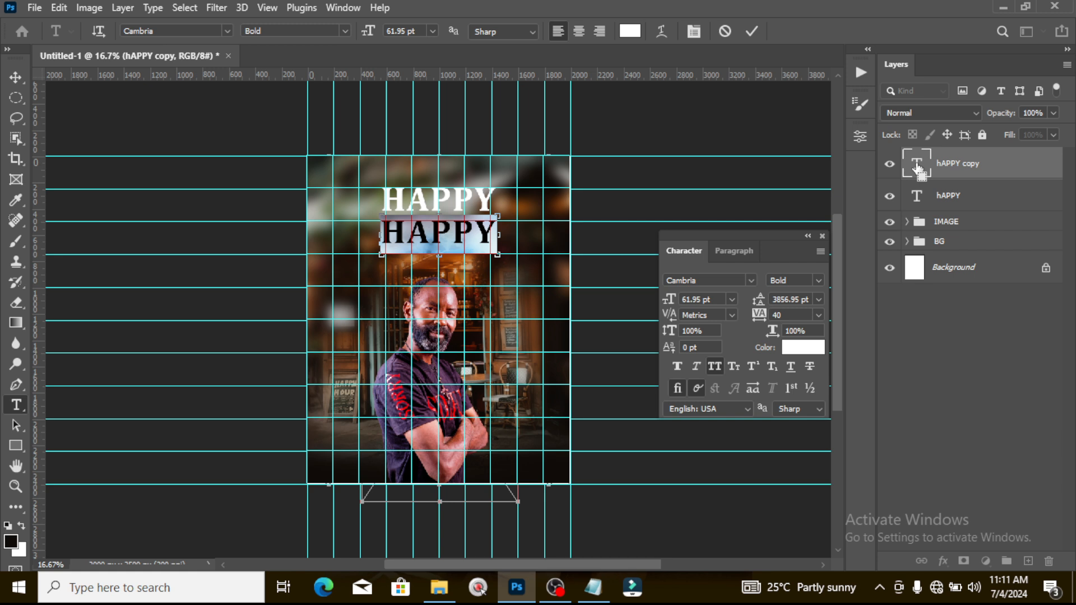
key("ctrl+v")
key("ctrl+Return")
- Center the BIRTHDAY text horizontally on the canvas beneath HAPPY
key("ctrl+t")
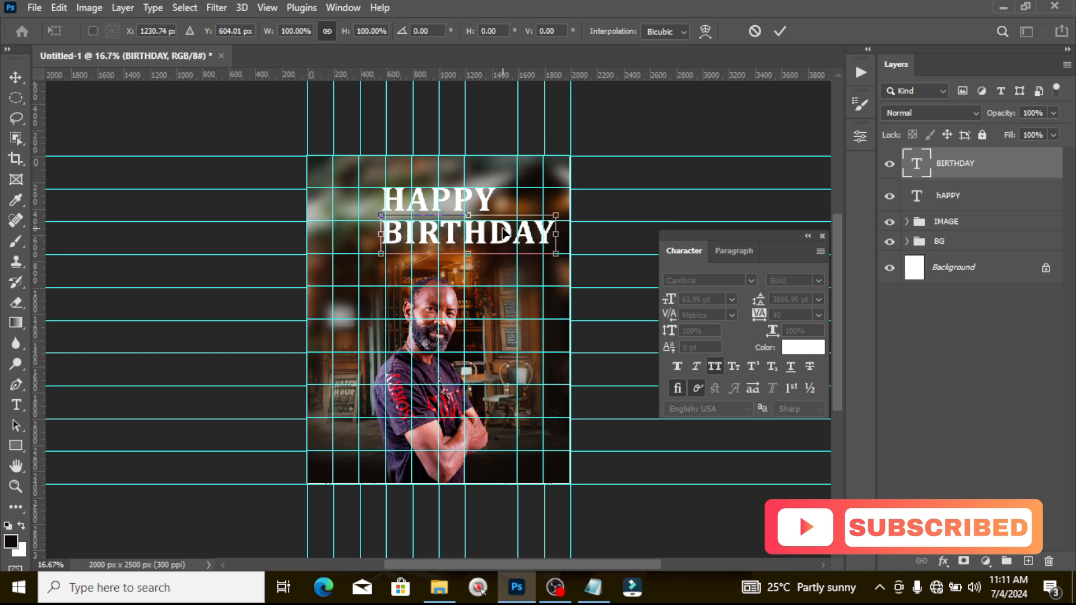
left_click_drag(507, 233, 475, 231)
key("Return")
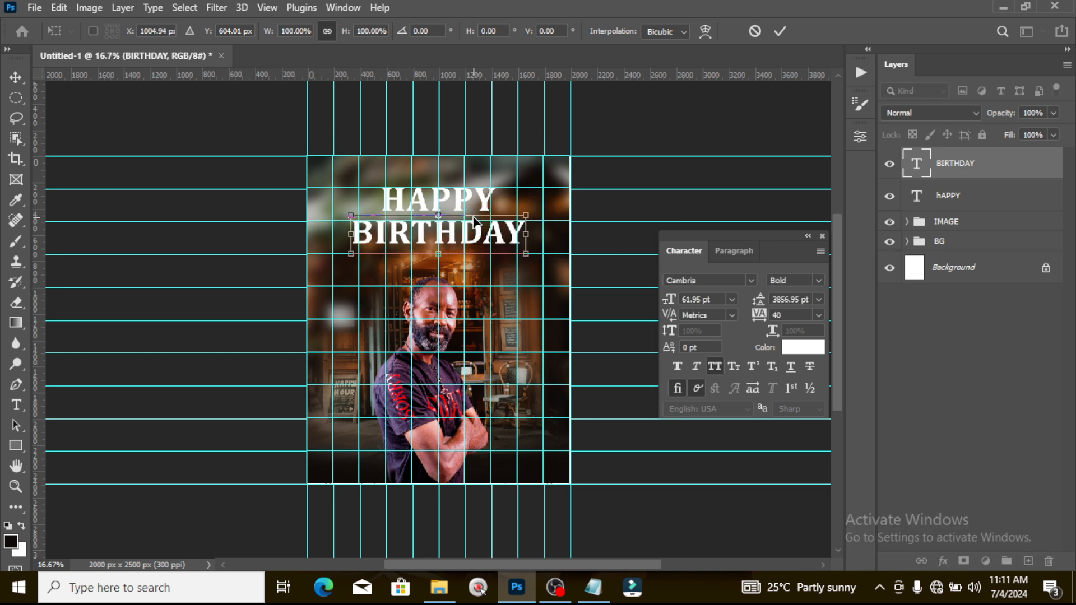
- Change the BIRTHDAY text's style to Regular, then recenter it slightly closer to HAPPY
left_click(816, 282)
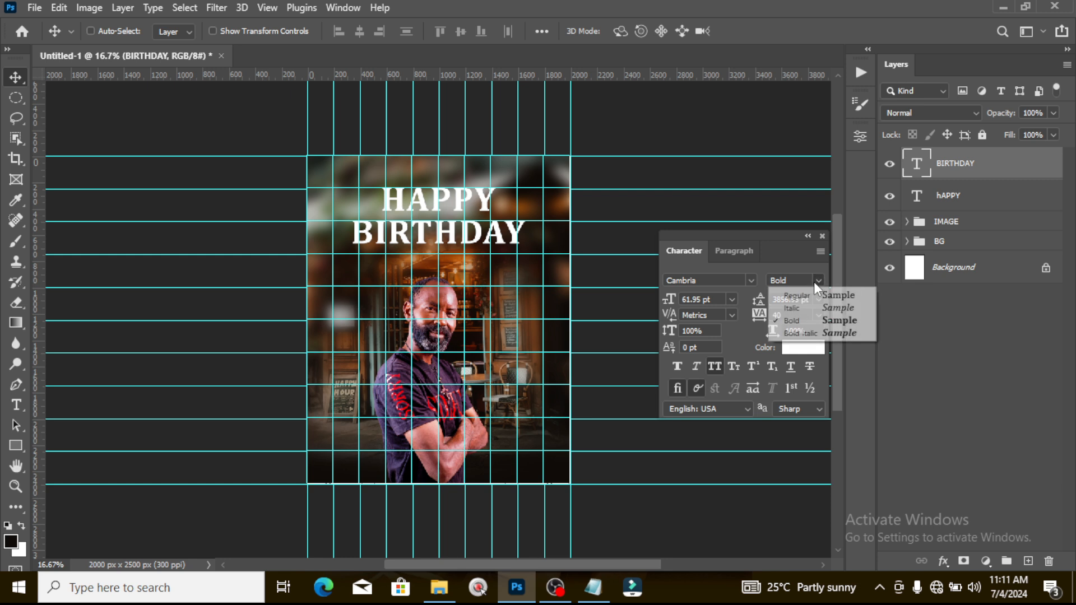
left_click(797, 296)
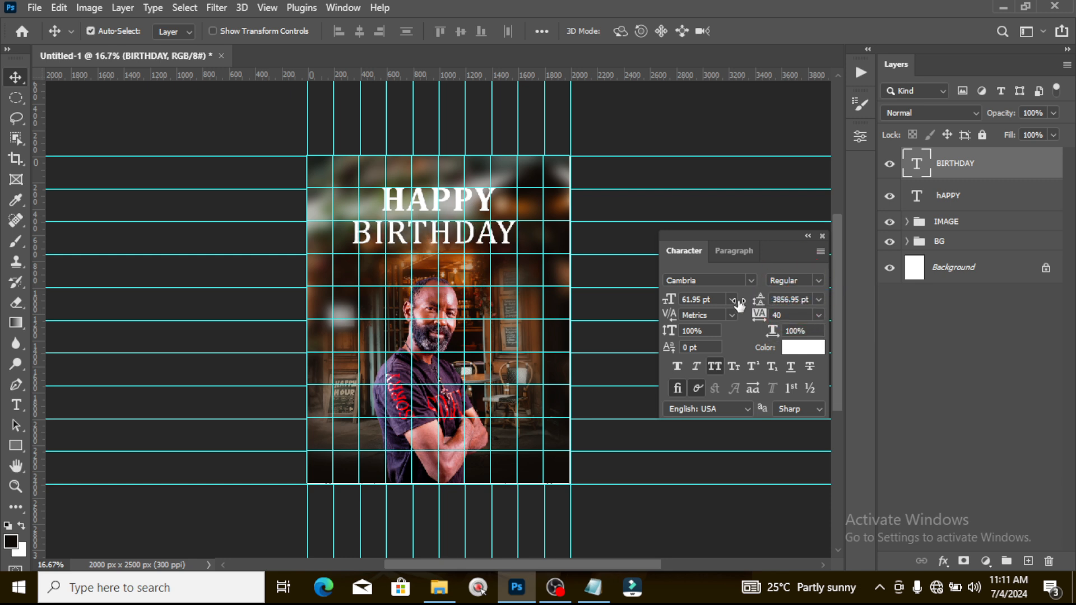
key("ctrl+t")
left_click_drag(474, 230, 480, 226)
key("Return")
- Hide the guides and nudge the BIRTHDAY text vertically to fine-tune its spacing below HAPPY
key("ctrl+semicolon")
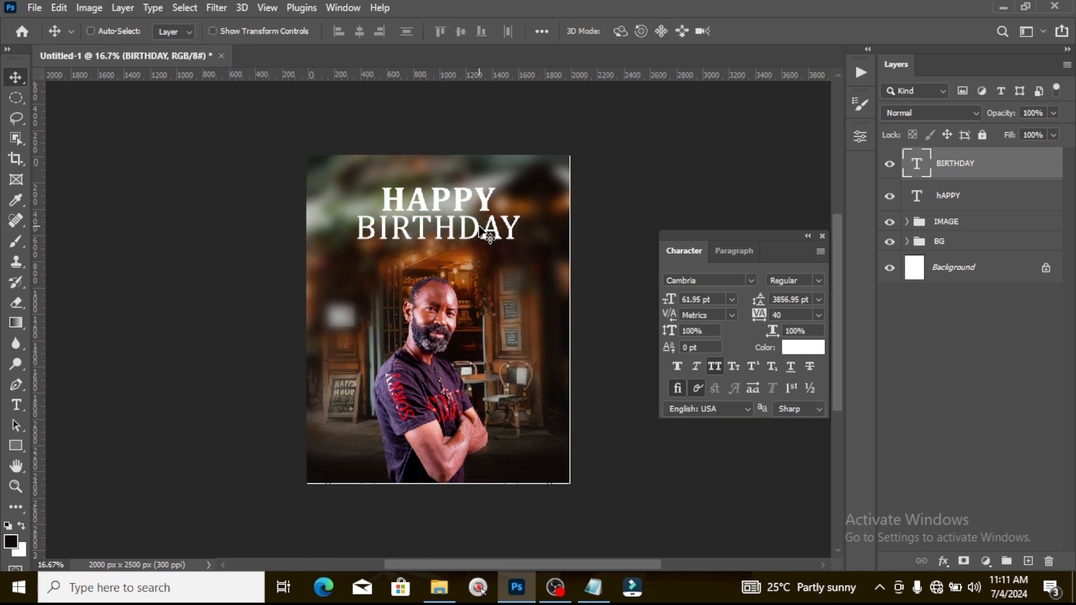
key("Up")
key("Up")
key("Up")
key("Up")
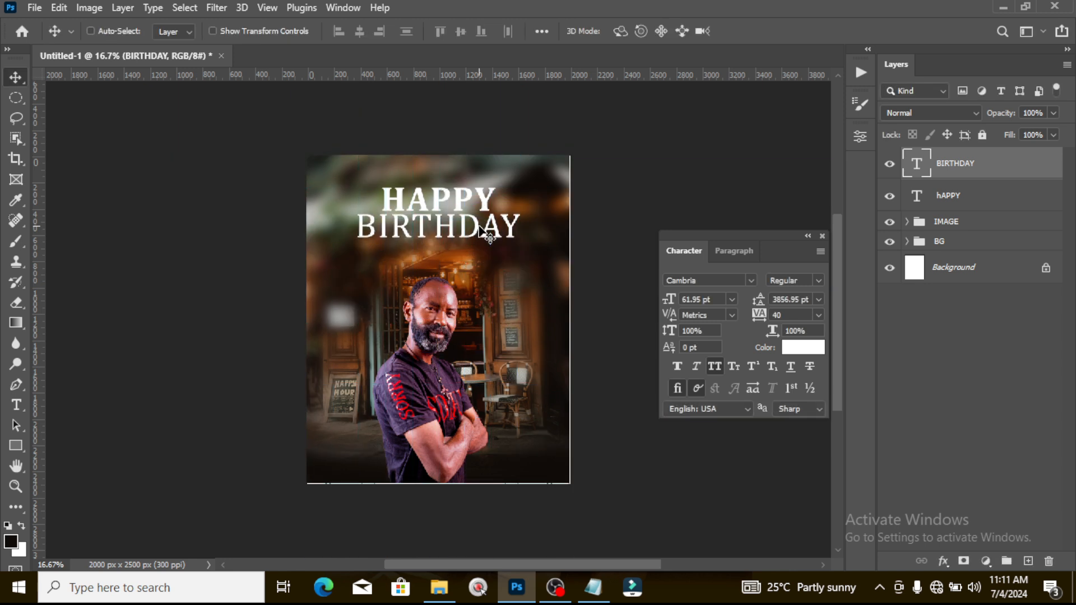
key("shift+Down")
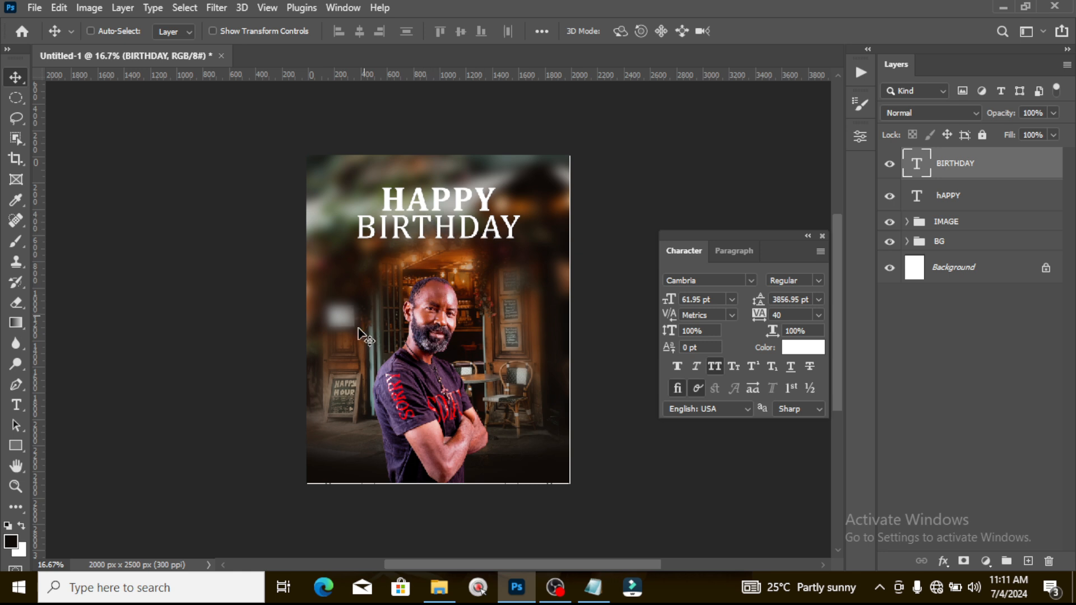
- Place the wooden board image pngegg (16) copy from File Explorer over the headline and move its layer below the HAPPY text layer
left_click(441, 588)
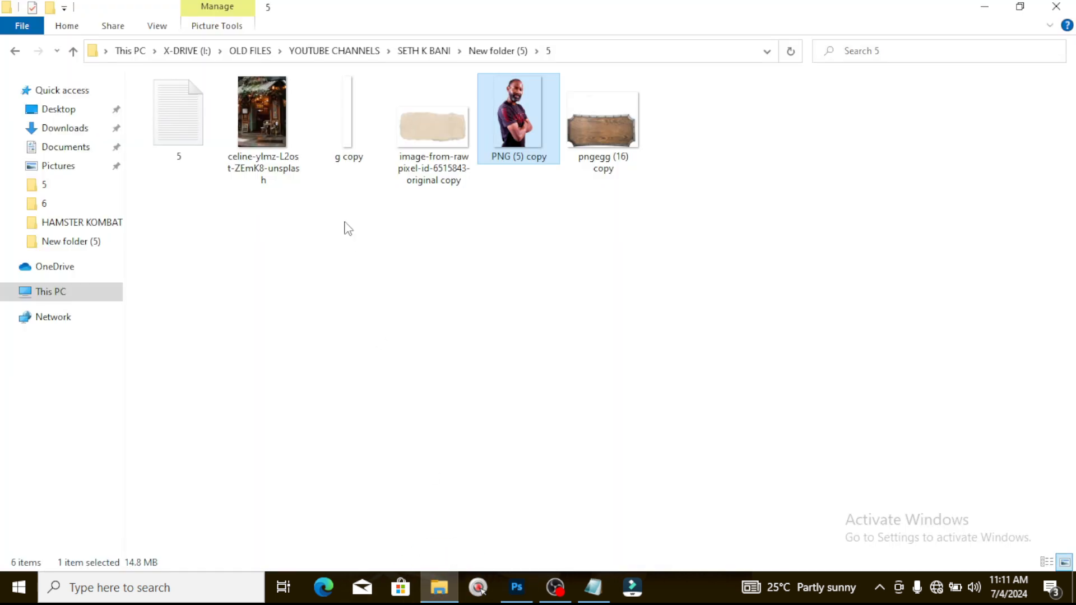
left_click_drag(590, 124, 449, 305)
left_click_drag(502, 351, 504, 240)
double_click(499, 234)
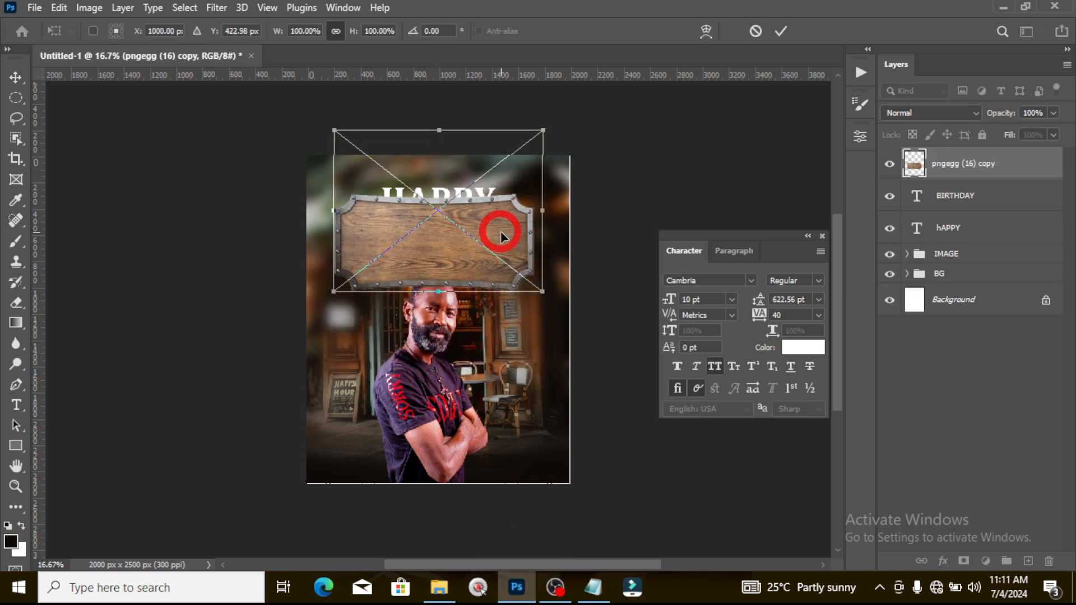
left_click_drag(950, 175, 938, 245)
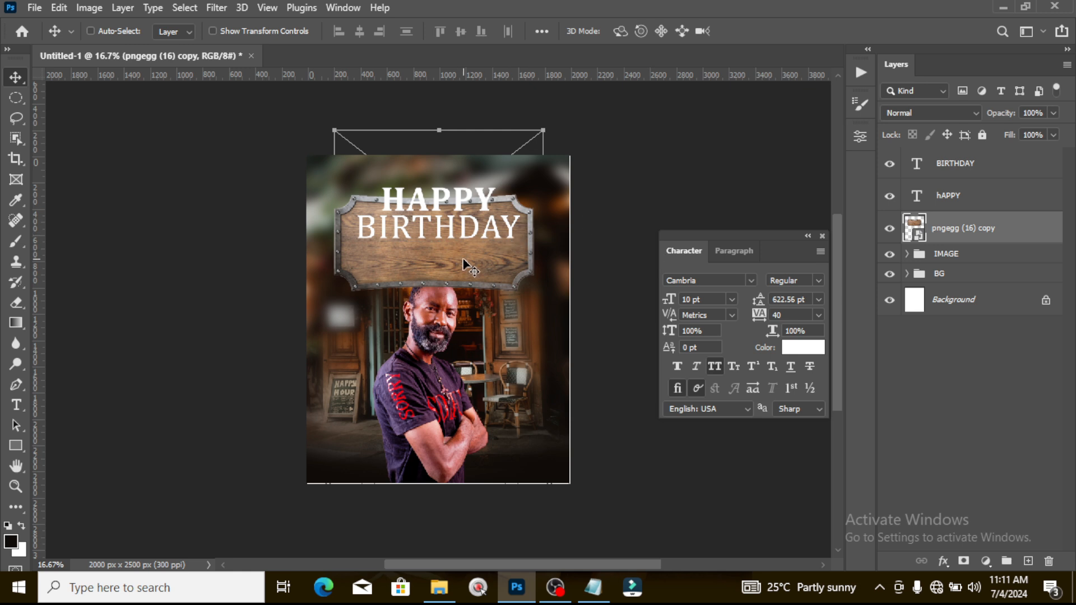
- Move the wooden board up so it frames the HAPPY BIRTHDAY headline, checking its placement against the guides and hiding them again
left_click_drag(468, 263, 471, 235)
key("ctrl+t")
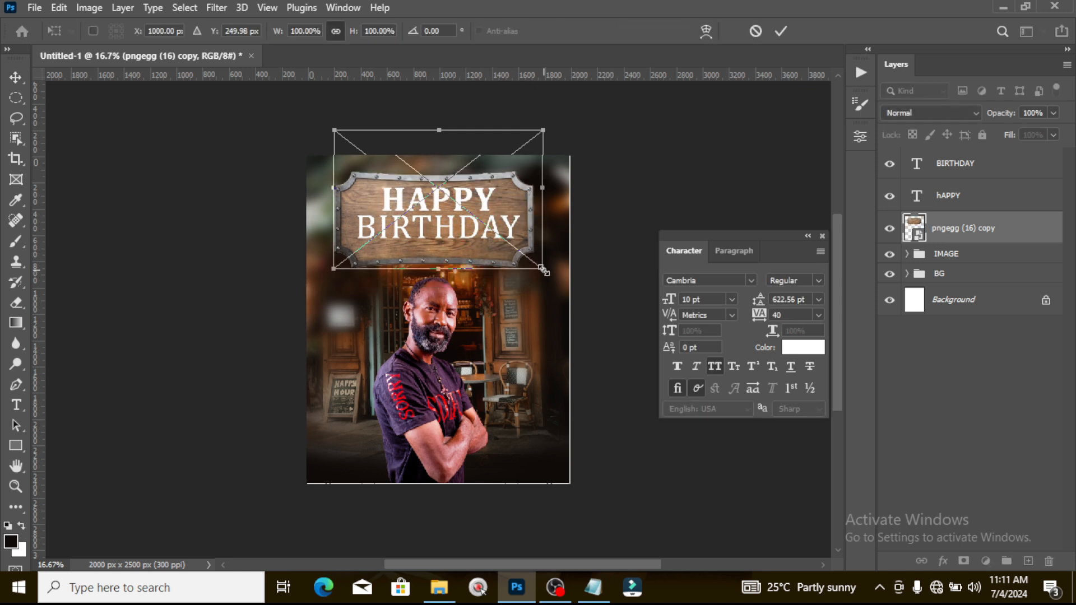
key("Return")
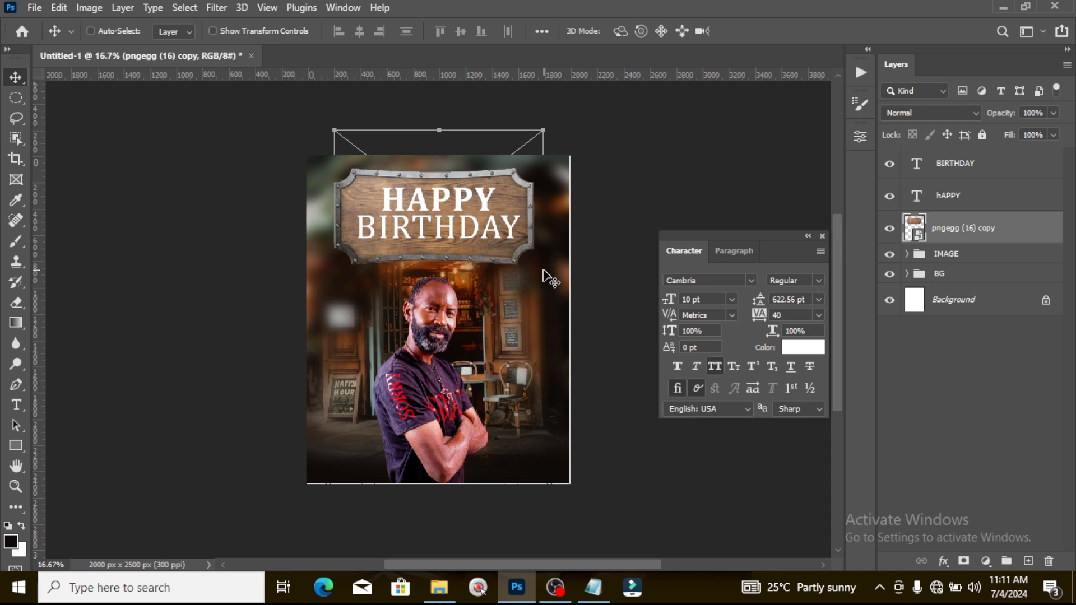
key("shift+Up")
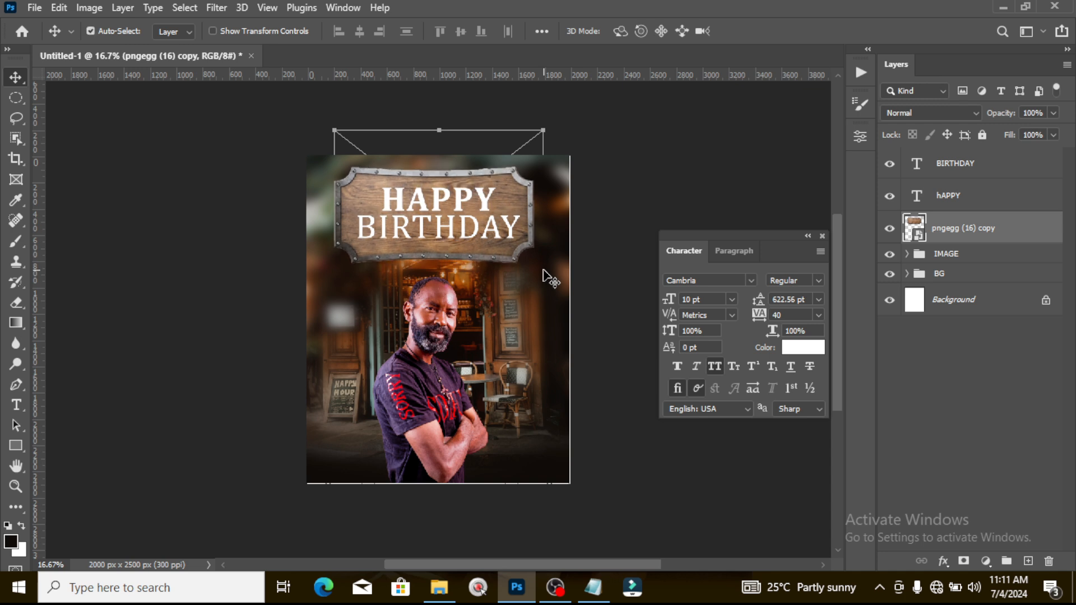
key("ctrl+semicolon")
key("ctrl+t")
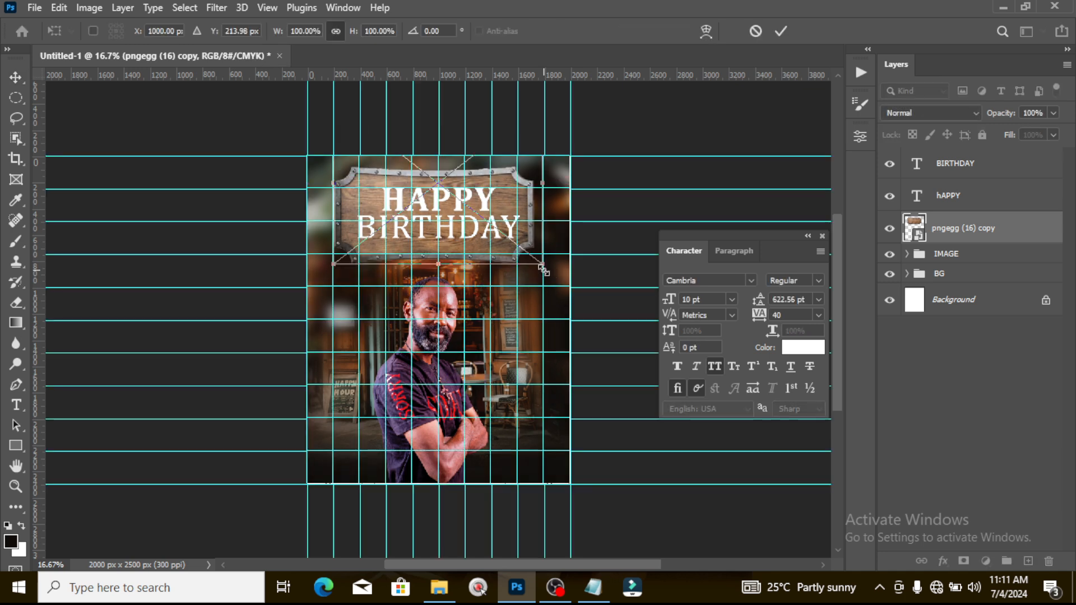
key("Return")
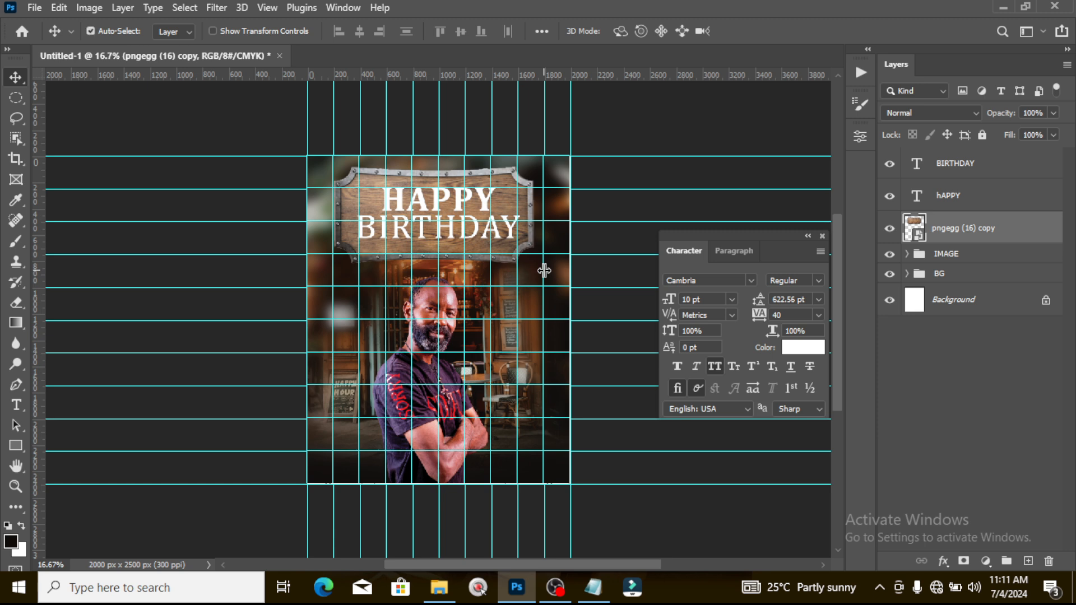
key("ctrl+semicolon")
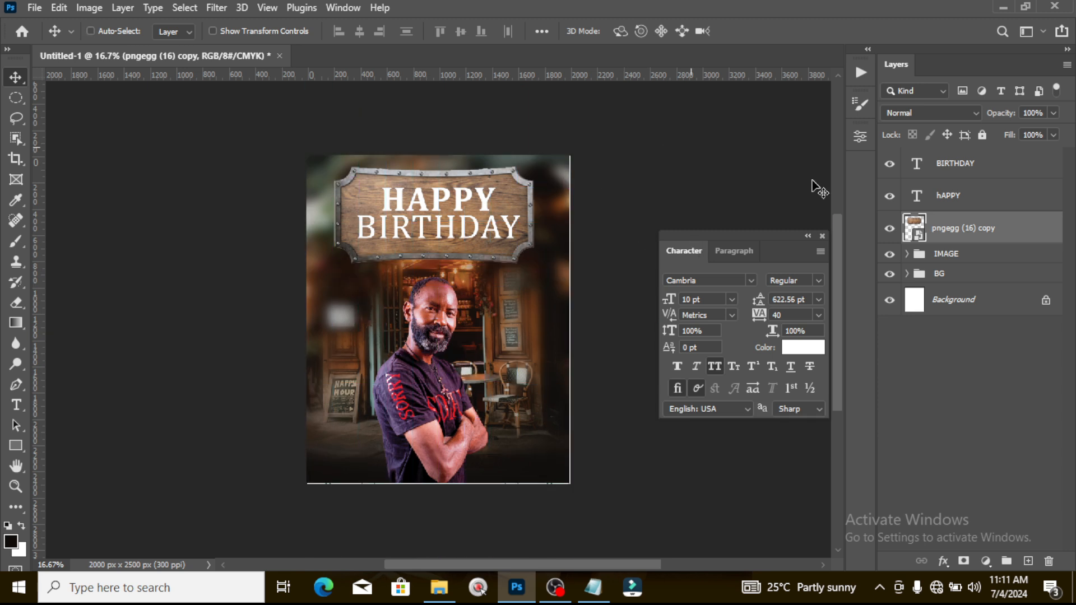
- Group the BIRTHDAY, HAPPY and wooden board layers and name the group HBD
left_click(985, 168, "shift")
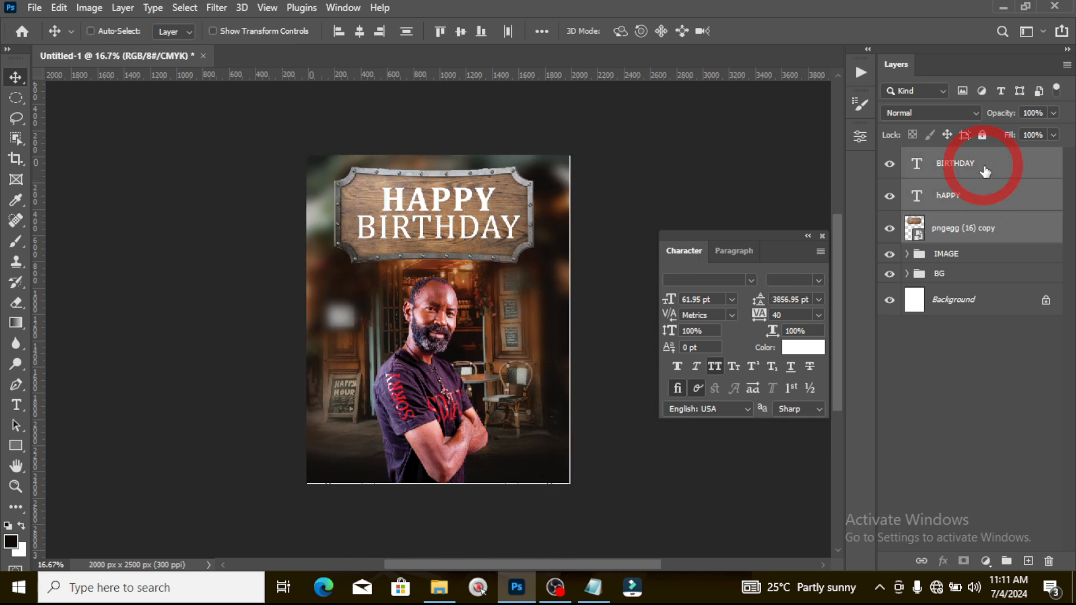
key("ctrl+g")
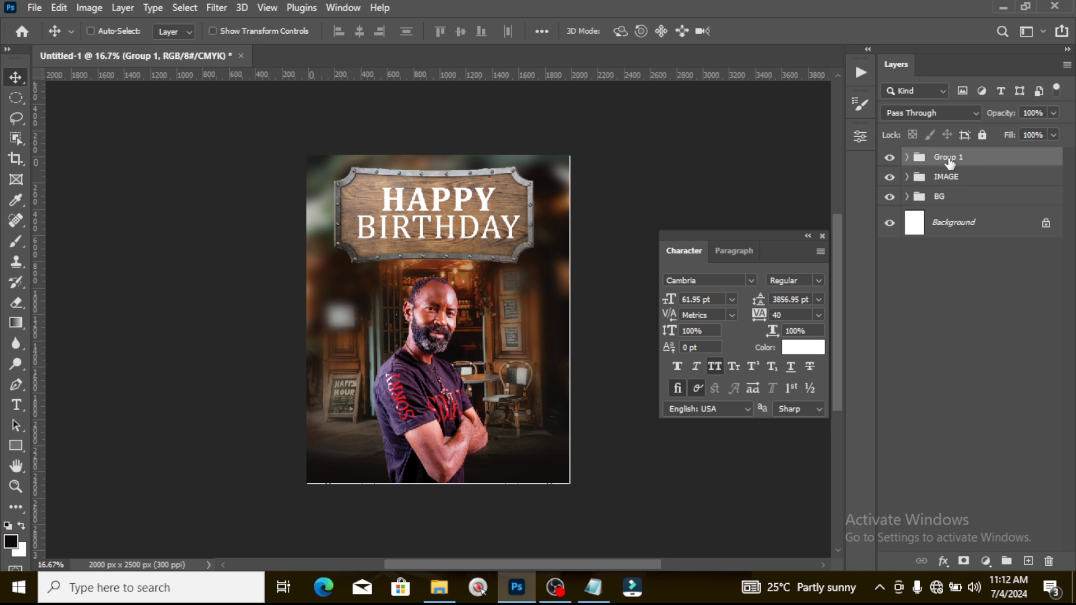
double_click(949, 158)
type("HBD")
key("Return")
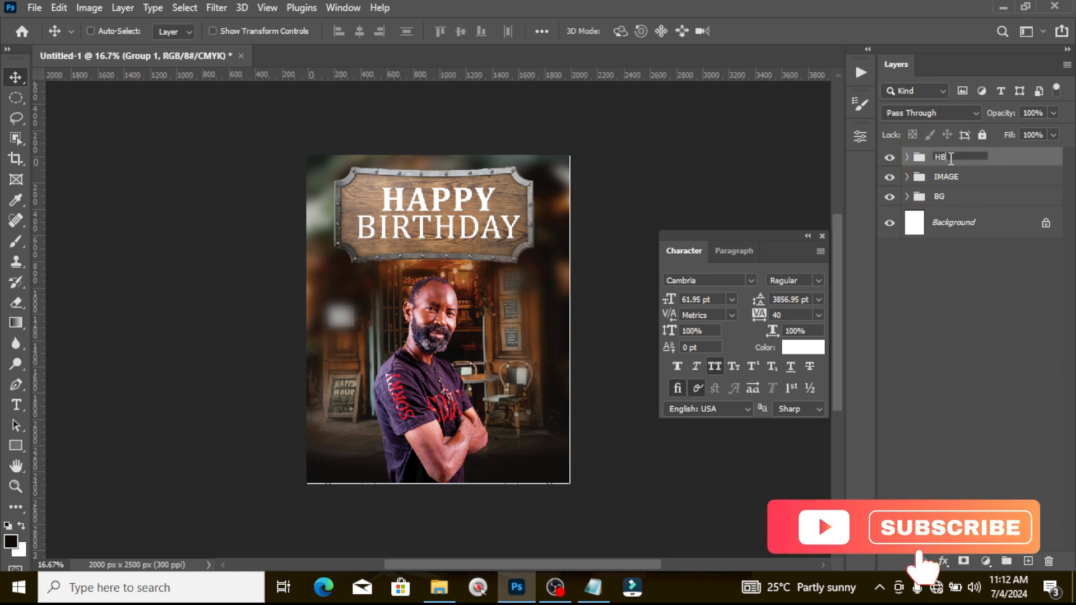
- Add a black drop shadow at 100% opacity to the HAPPY text layer inside the HBD group
left_click(907, 158)
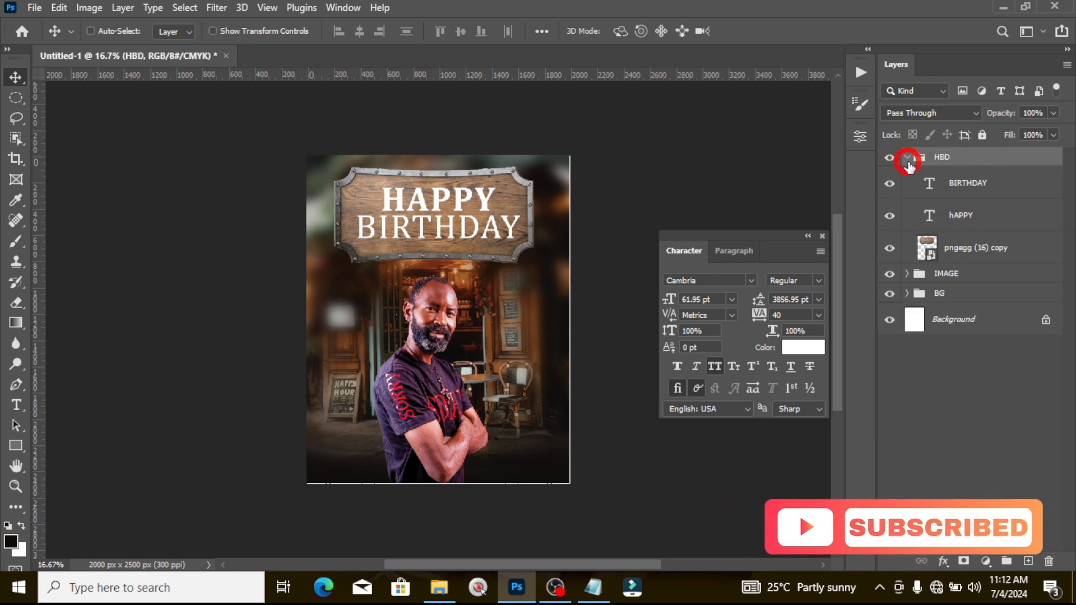
left_click(995, 185)
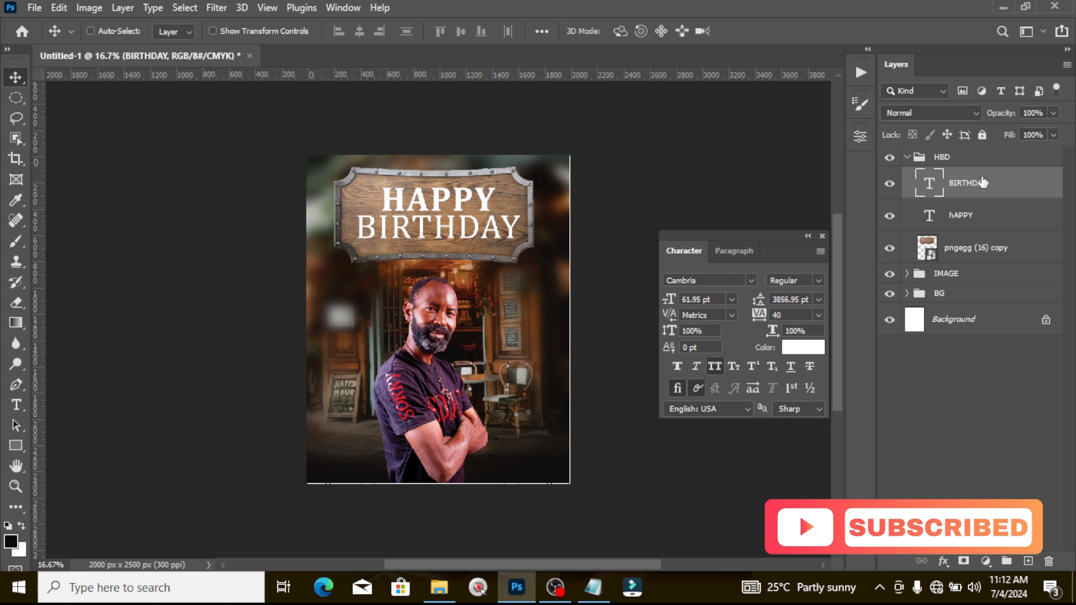
left_click(1028, 216)
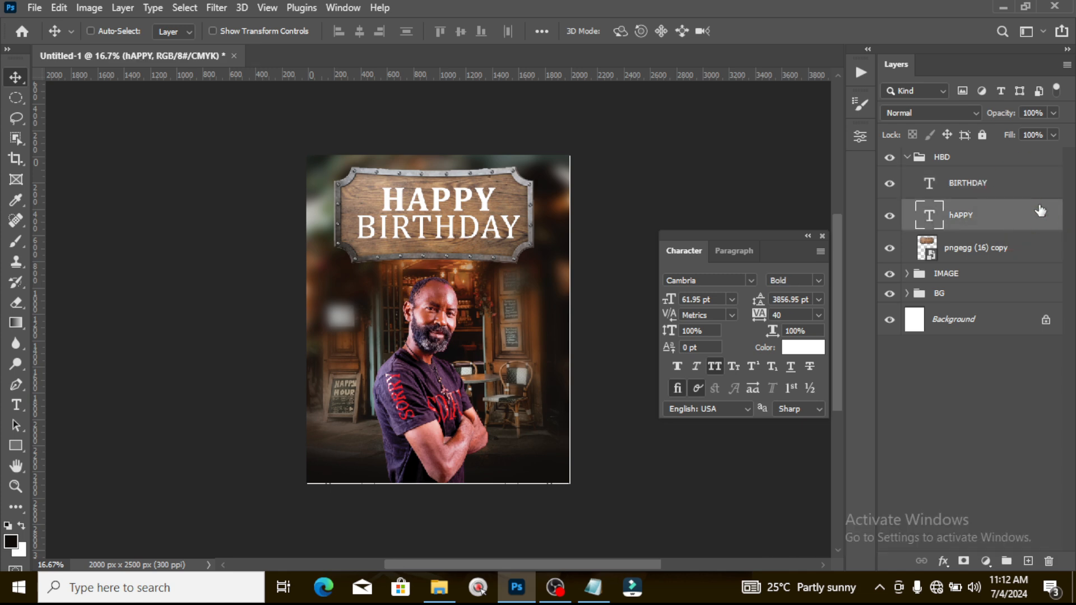
double_click(1039, 211)
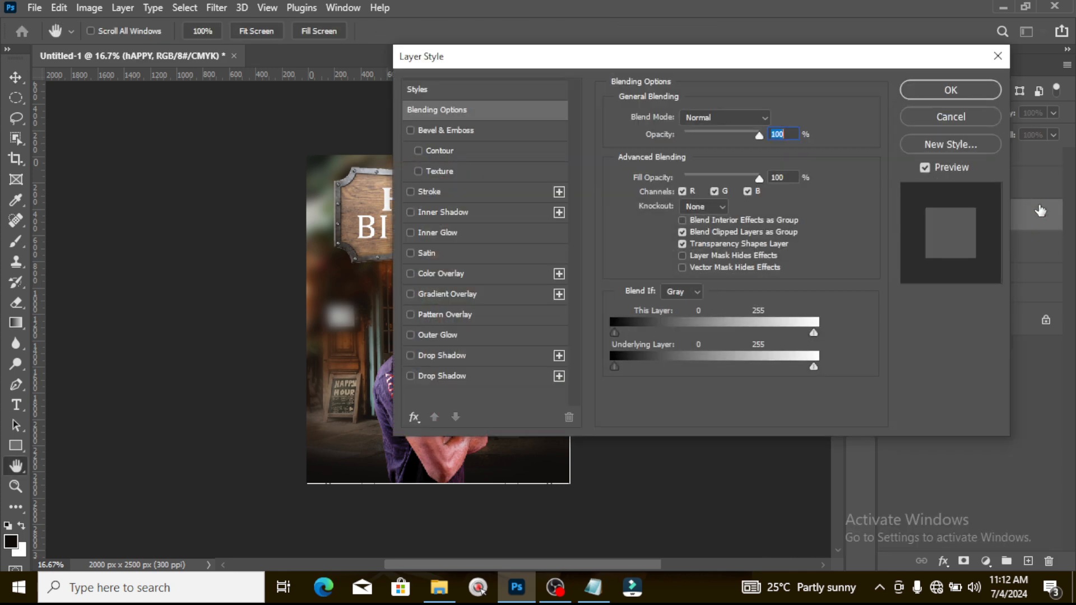
left_click(442, 354)
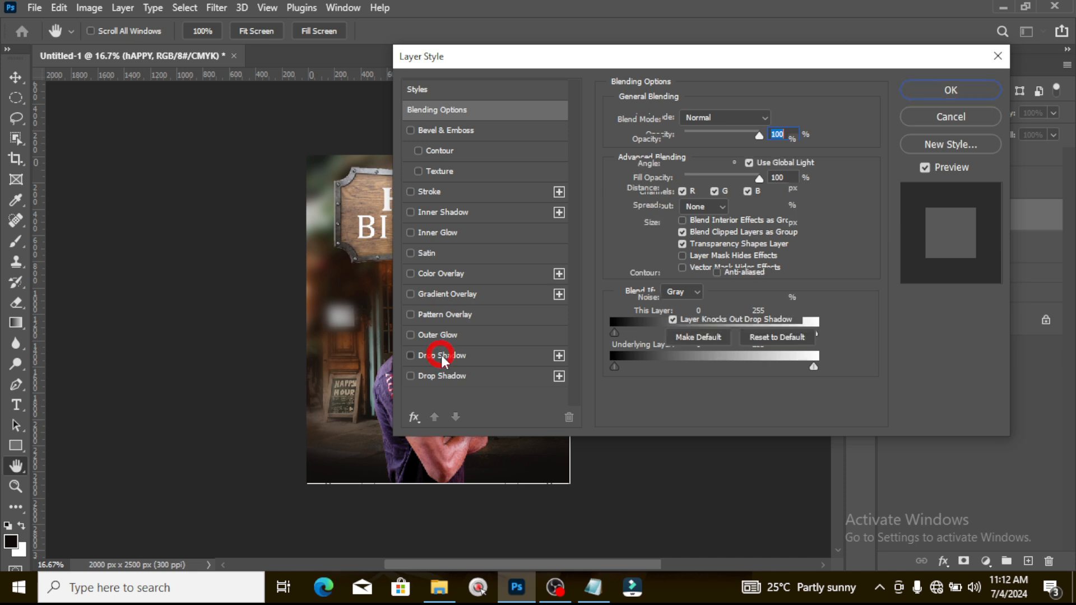
left_click_drag(785, 59, 974, 38)
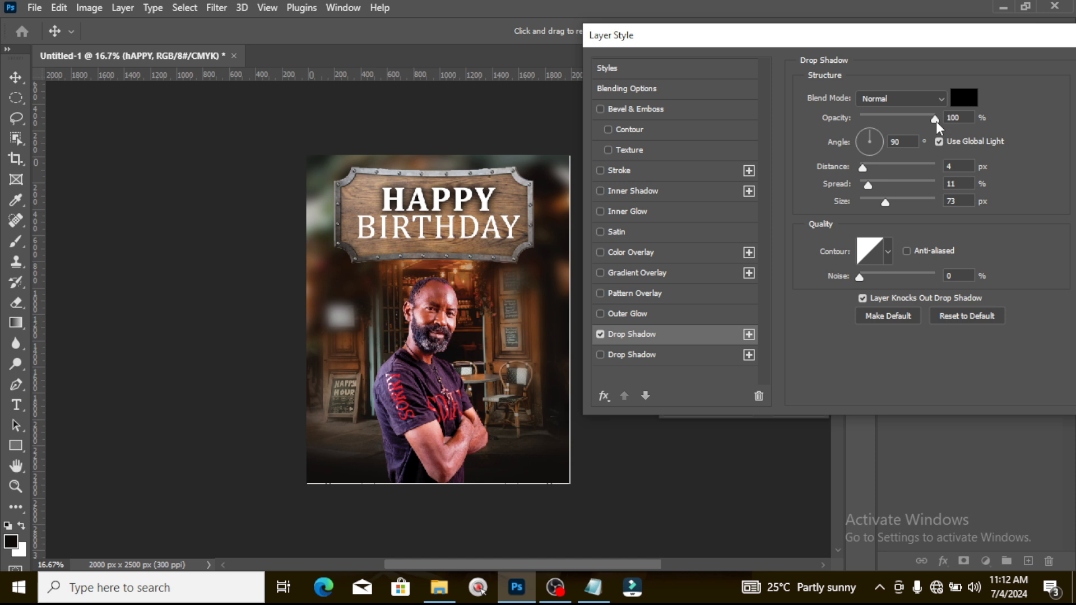
- Set the HAPPY drop shadow to angle 166°, distance 16 px, spread 7% and size 9 px, and apply it
double_click(898, 141)
type("1")
type("1")
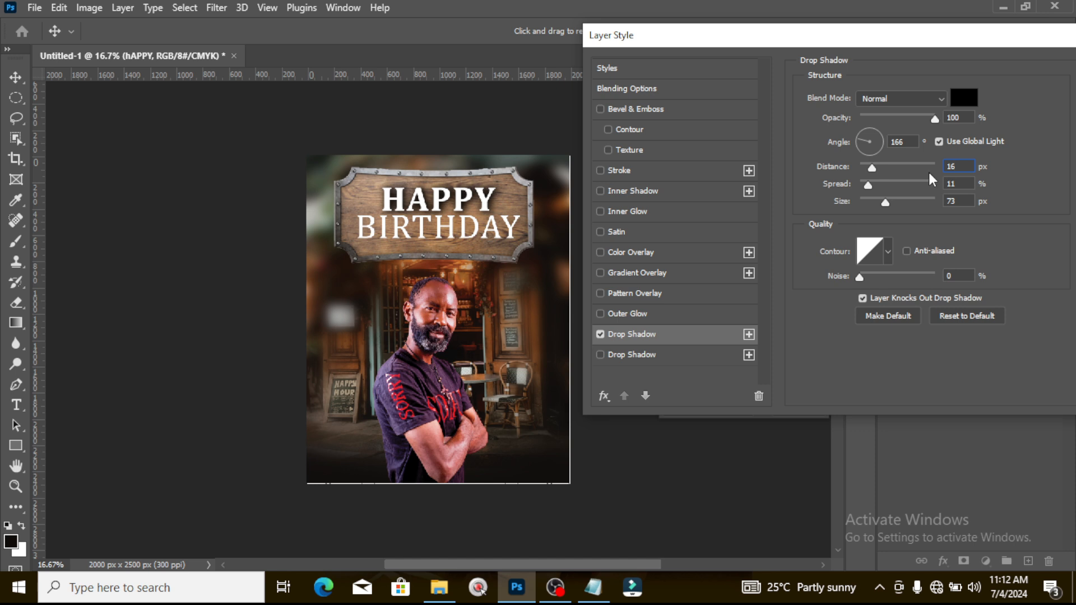
type("6")
key("Tab")
type("7")
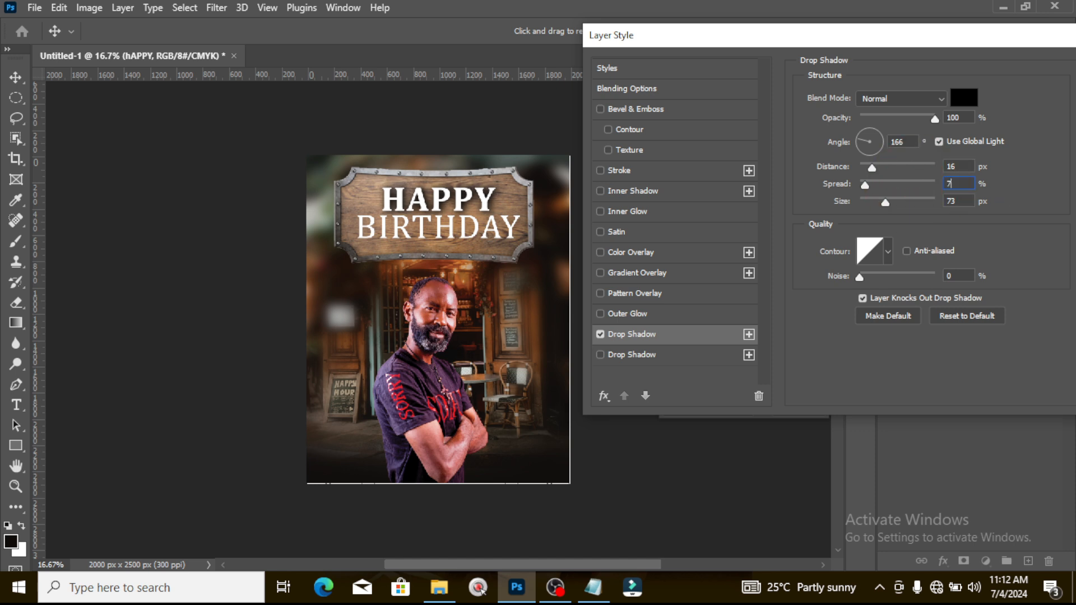
key("Tab")
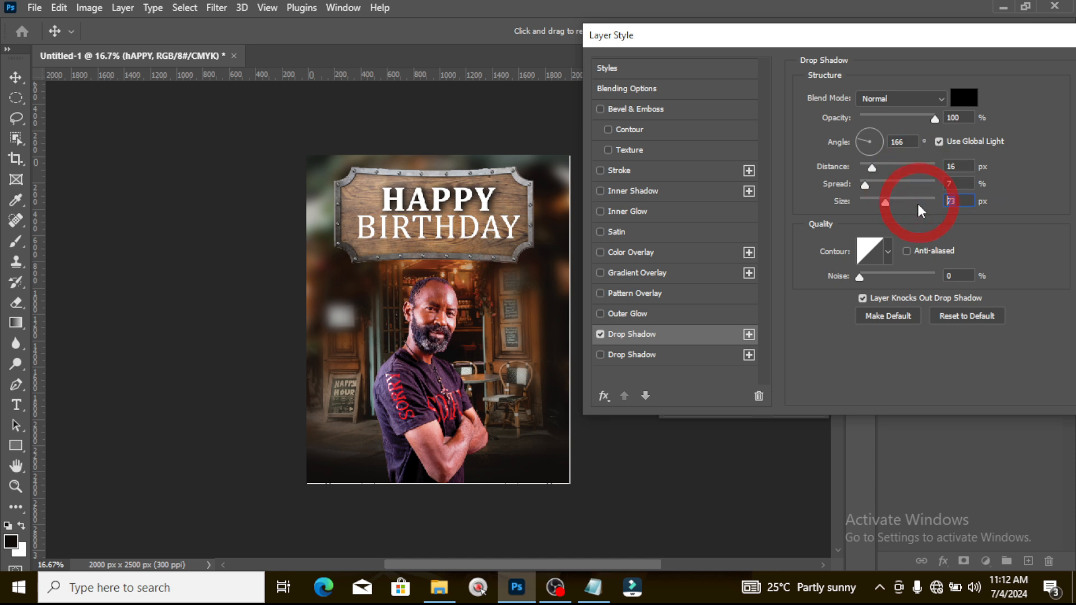
type("9")
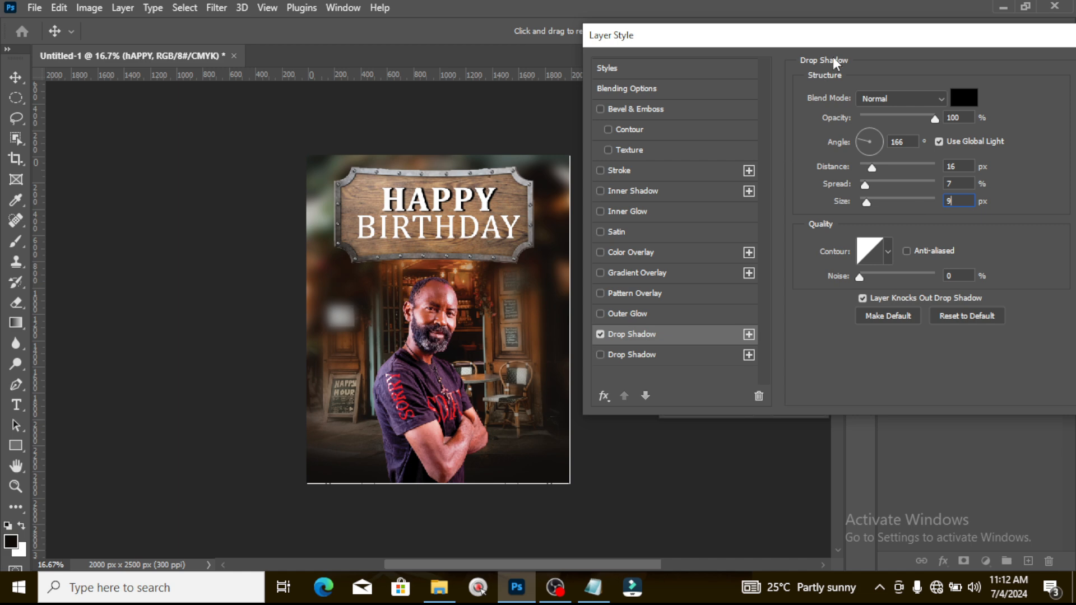
left_click_drag(841, 44, 672, 39)
left_click(951, 66)
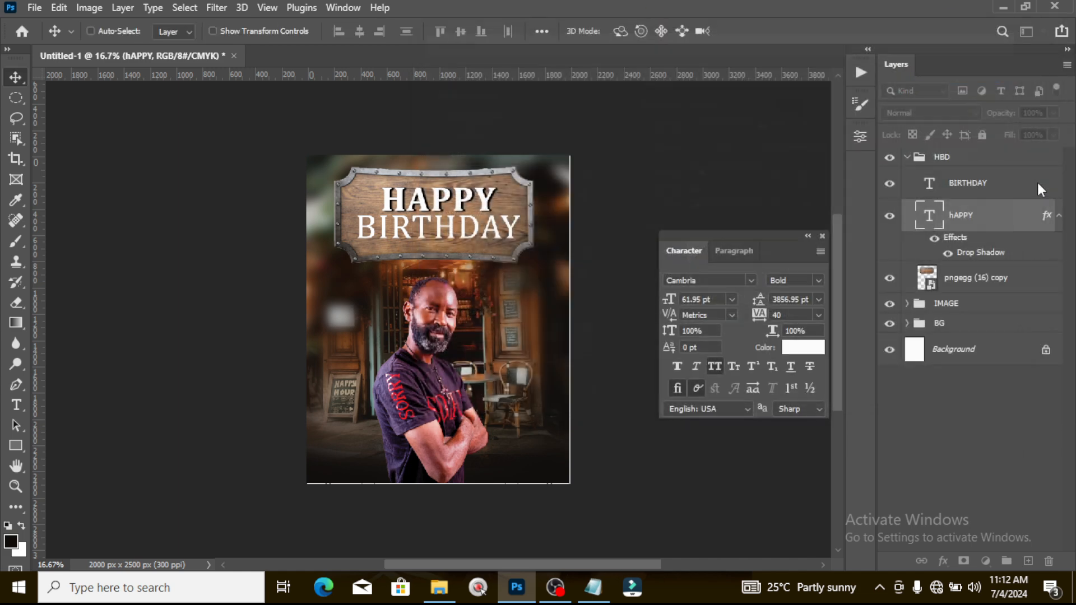
- Copy the HAPPY layer's style and paste it onto the BIRTHDAY text layer
right_click(1057, 216)
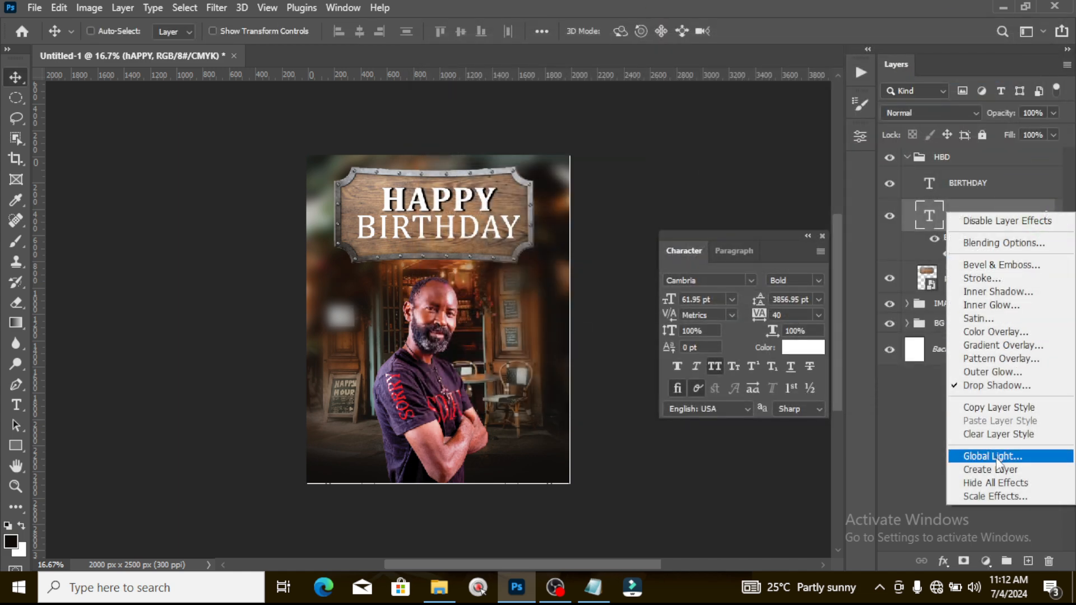
left_click(990, 407)
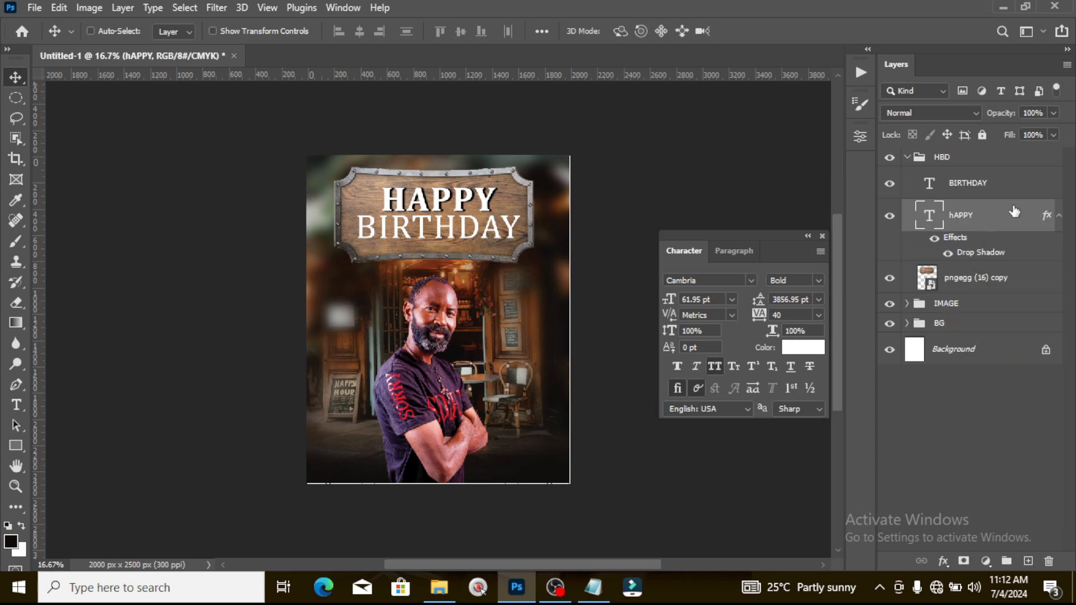
left_click(1008, 186)
right_click(1008, 186)
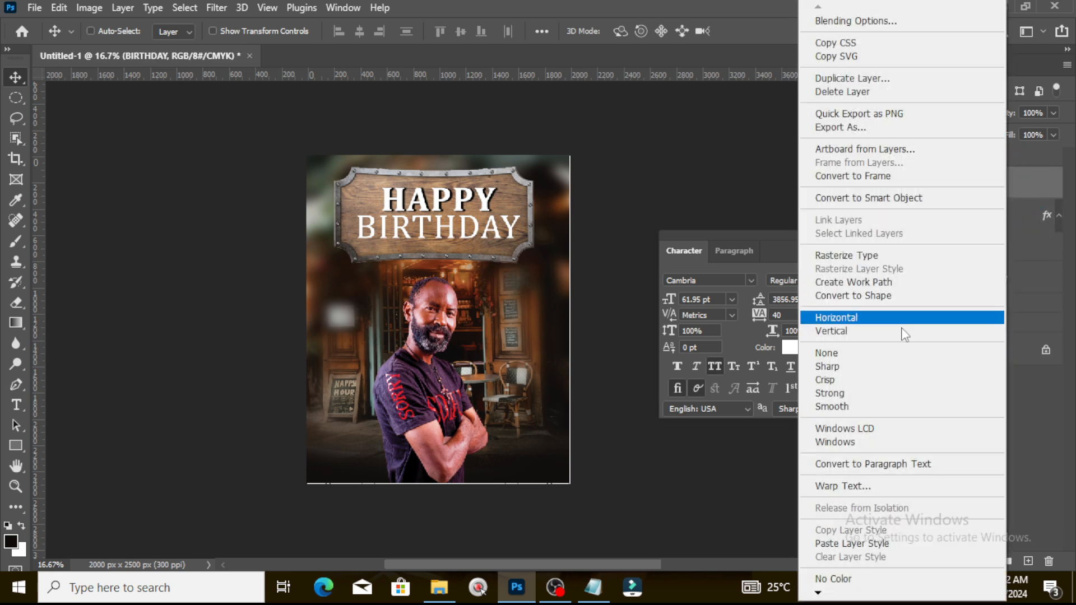
left_click(882, 543)
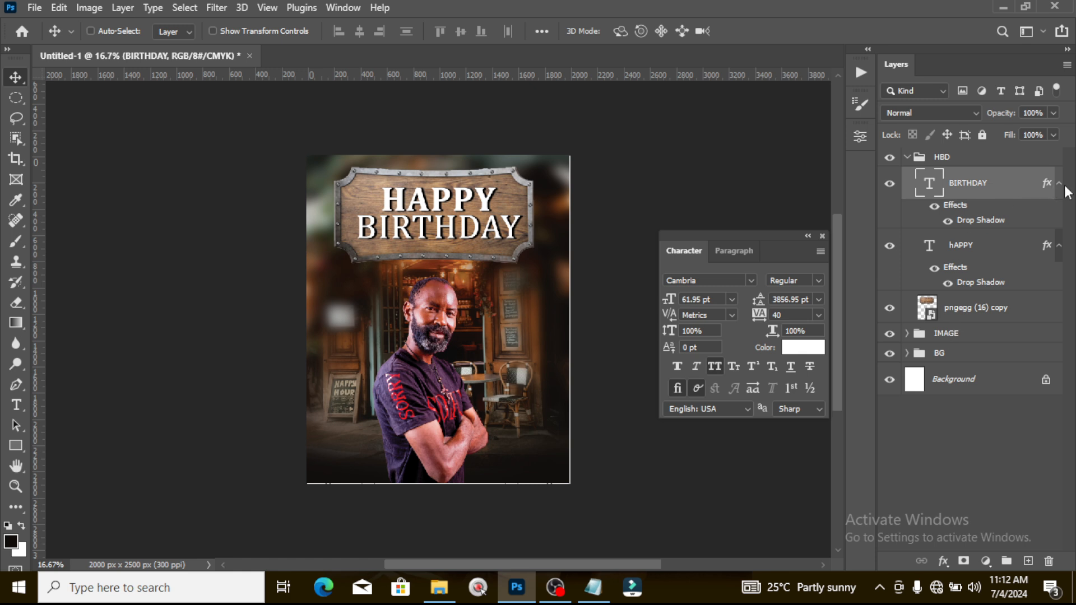
- Collapse the BIRTHDAY layer's effects list and the HBD group
left_click(1059, 188)
left_click(1054, 220)
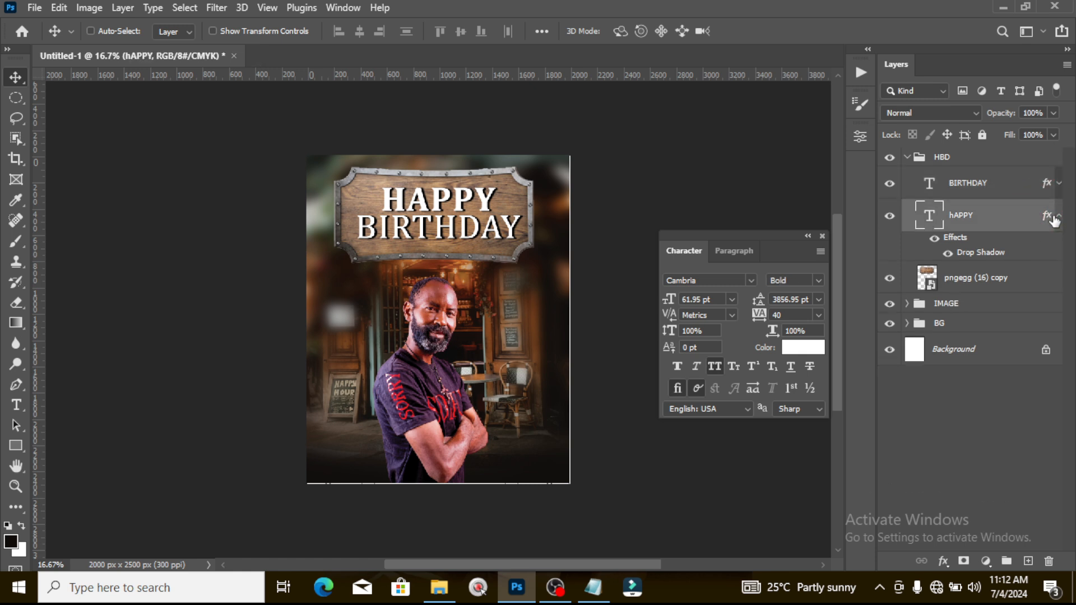
left_click(905, 159)
left_click(907, 158)
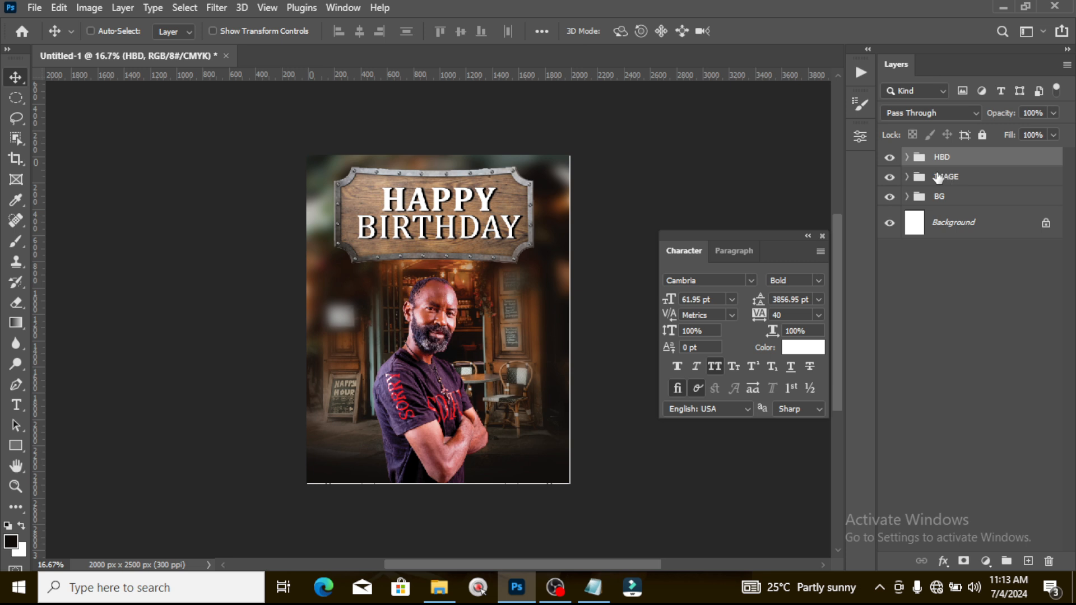
- Add a new text layer over the café on the man's right-hand side of the picture, with the word Birthday copied from the Notepad file
key("t")
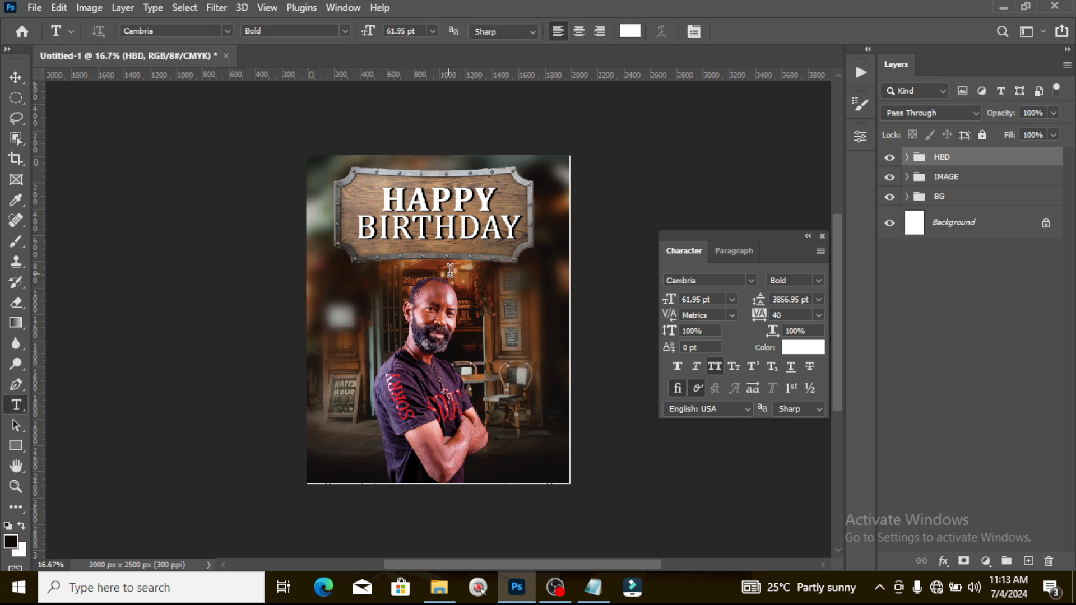
left_click(499, 329)
left_click(593, 587)
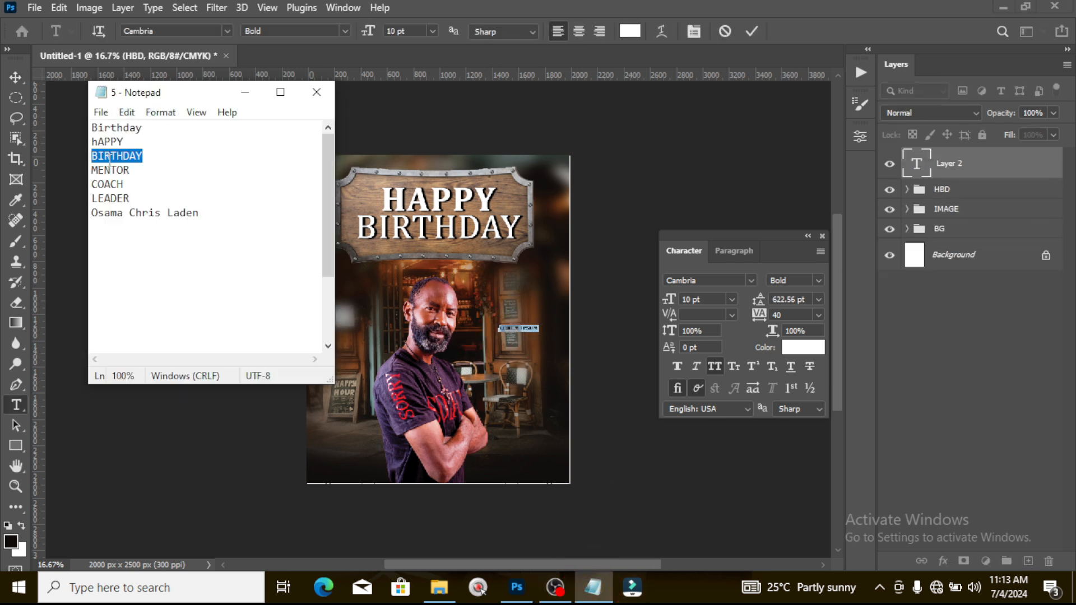
double_click(134, 131)
key("ctrl+c")
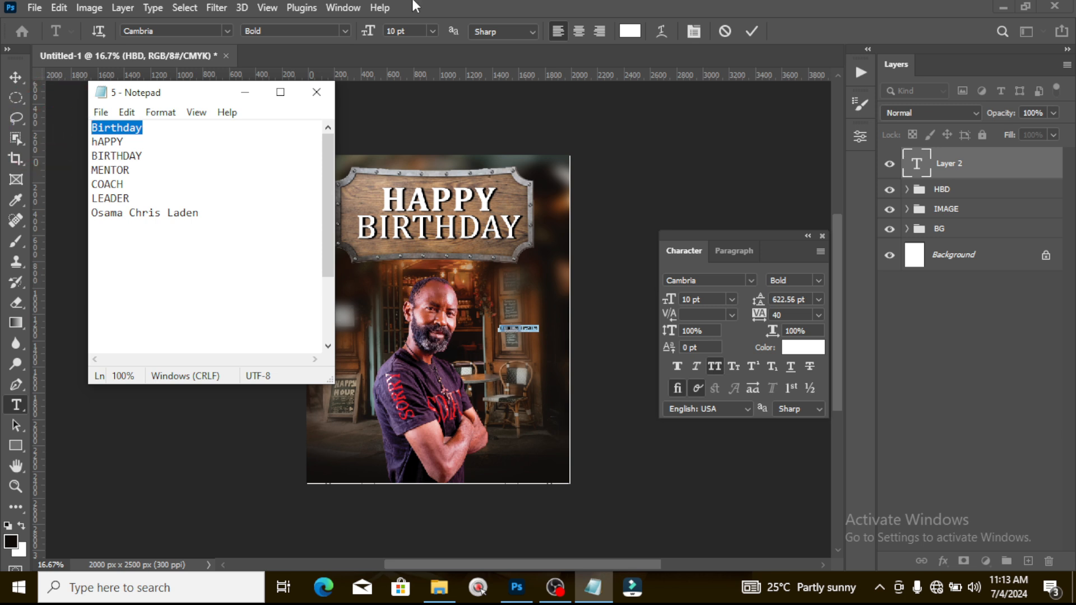
left_click(546, 5)
key("ctrl+v")
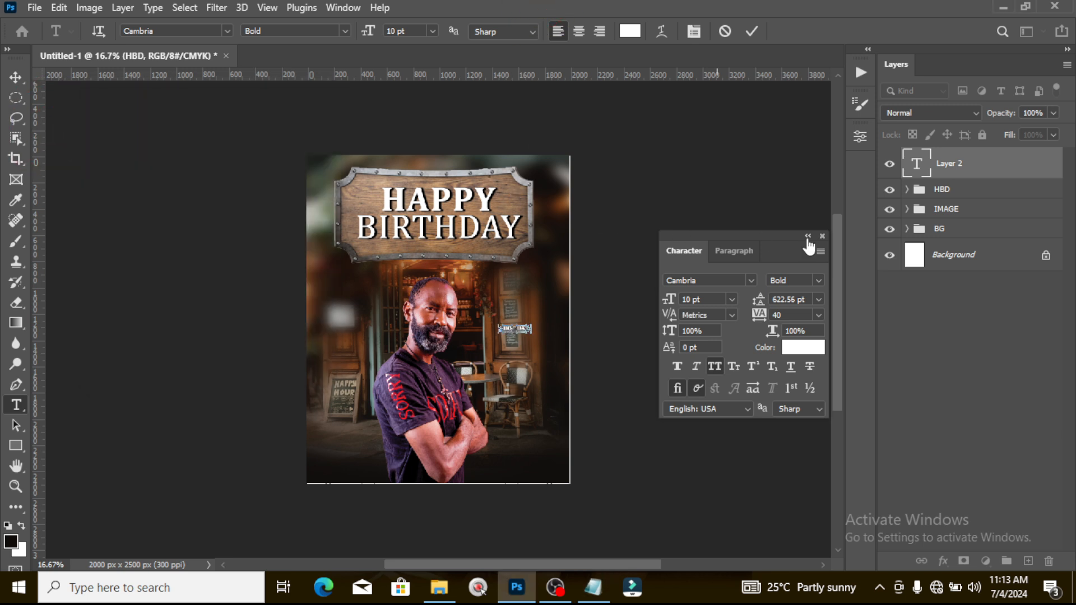
left_click(917, 178)
- Try to find the Dusty font for the new Birthday text among the Serif fonts
left_click(749, 281)
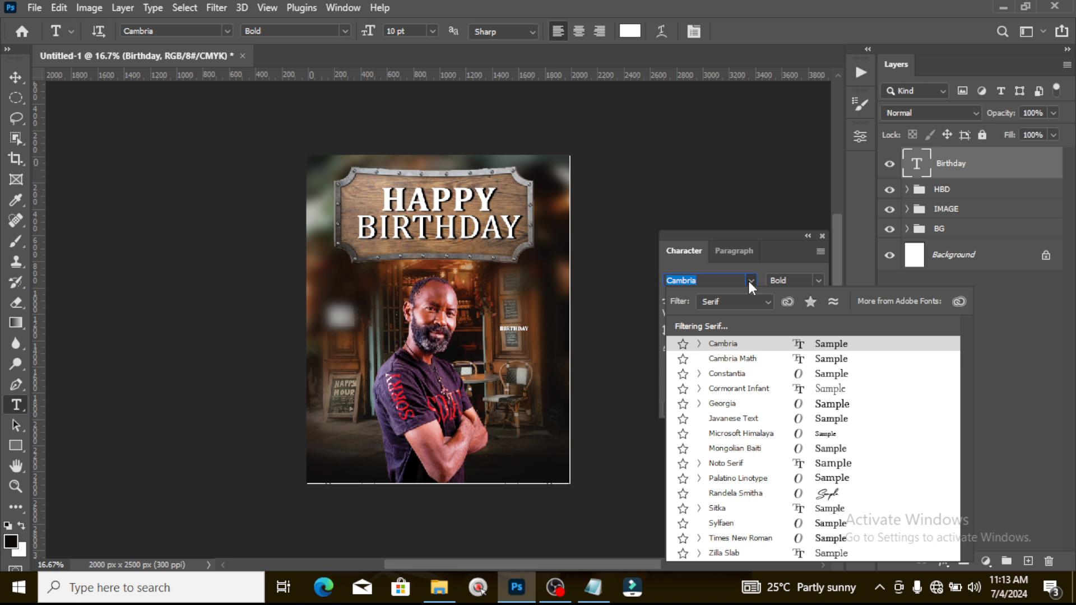
type("DUSR")
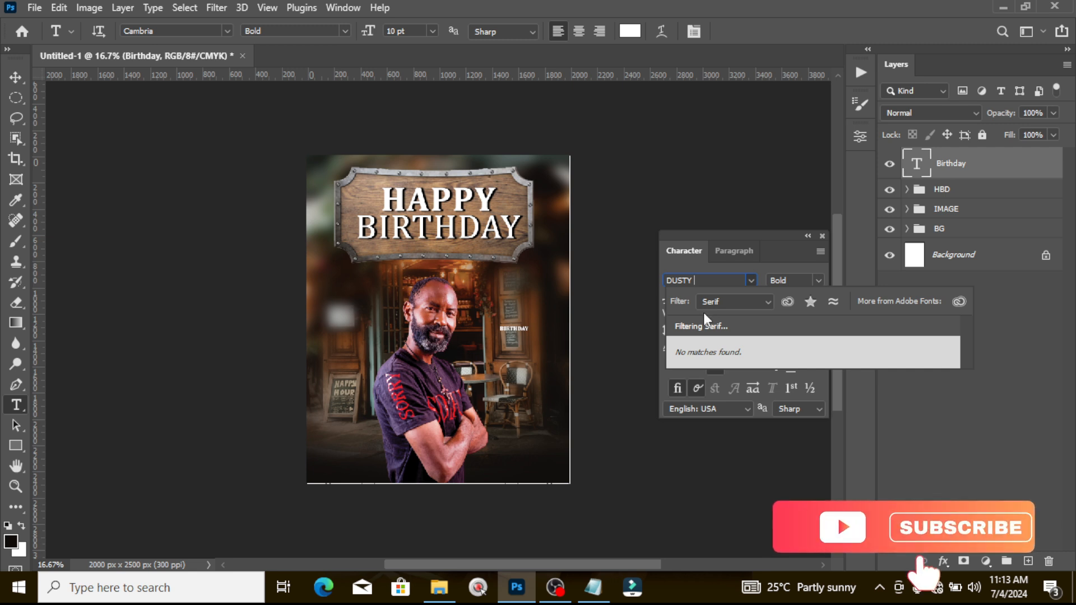
key("BackSpace")
key("BackSpace")
key("BackSpace")
key("BackSpace")
key("BackSpace")
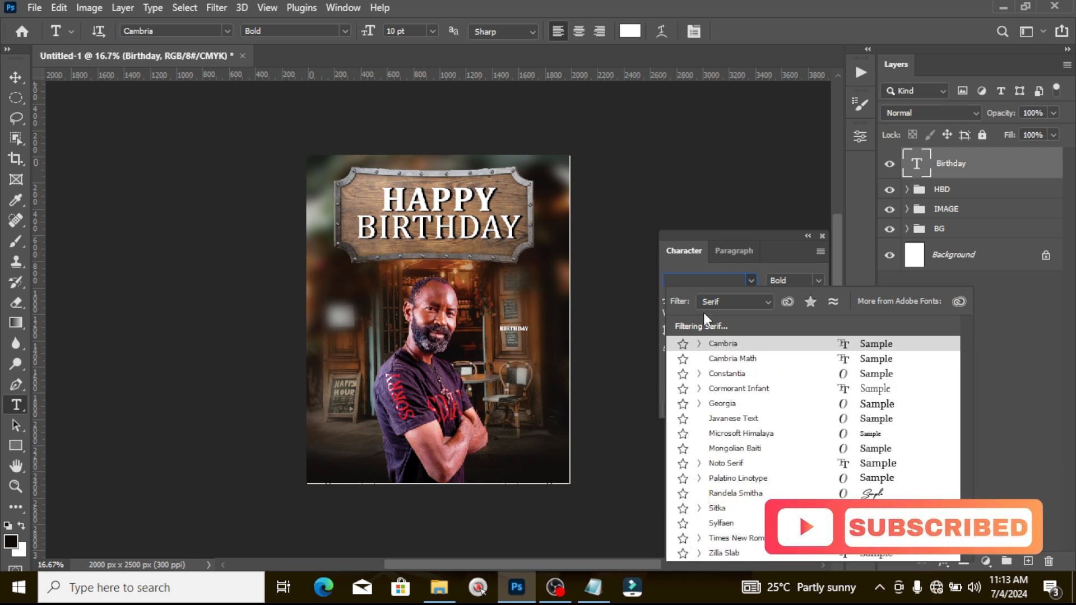
- Filter the fonts by the Script class, apply Dusty Peach to the new Birthday text and turn off All Caps
left_click(716, 303)
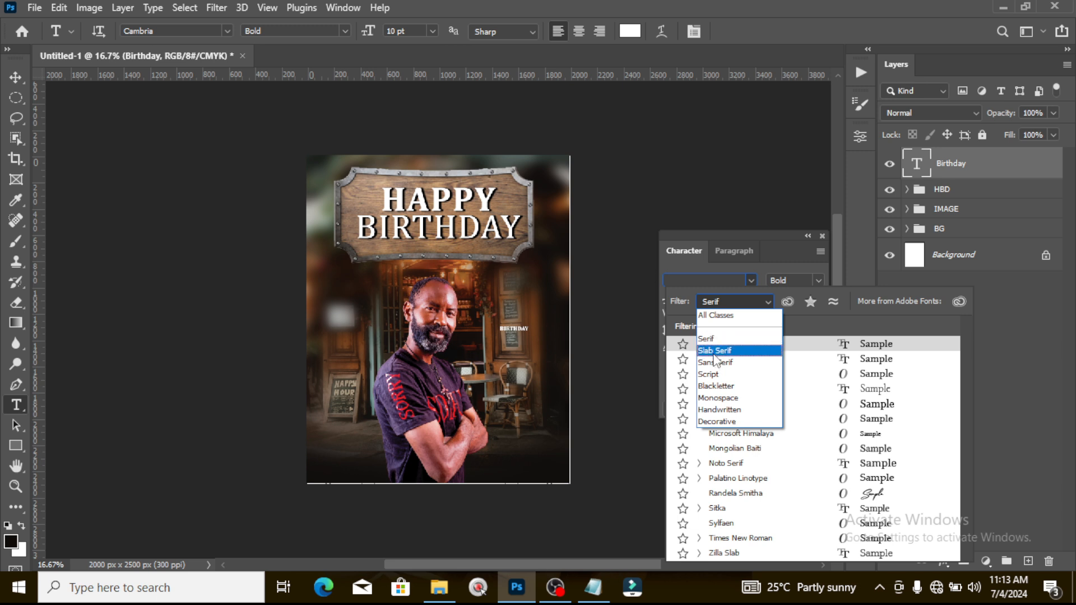
left_click(709, 374)
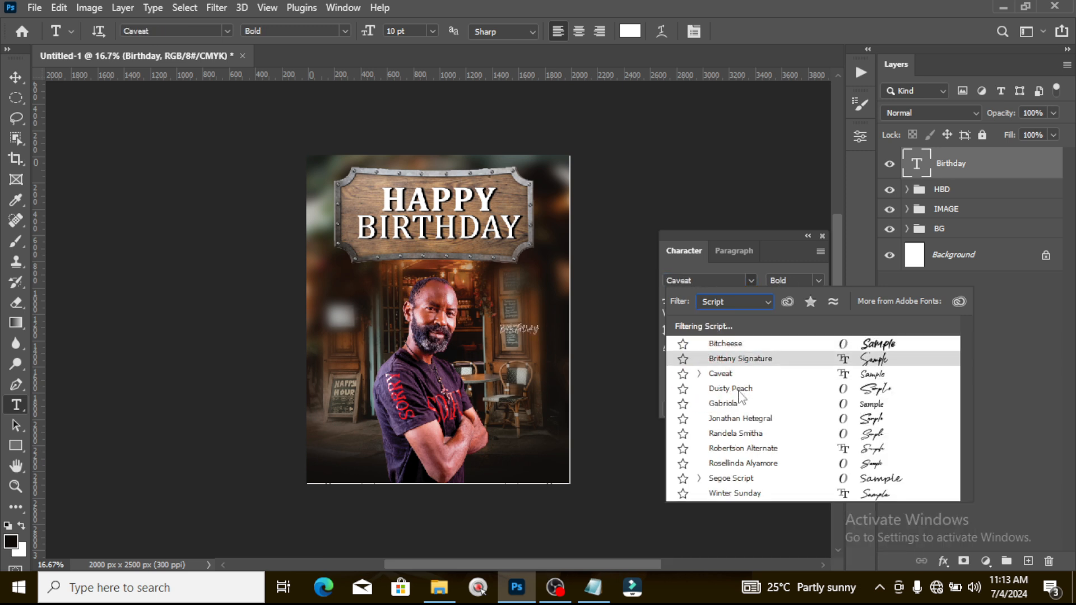
left_click(730, 390)
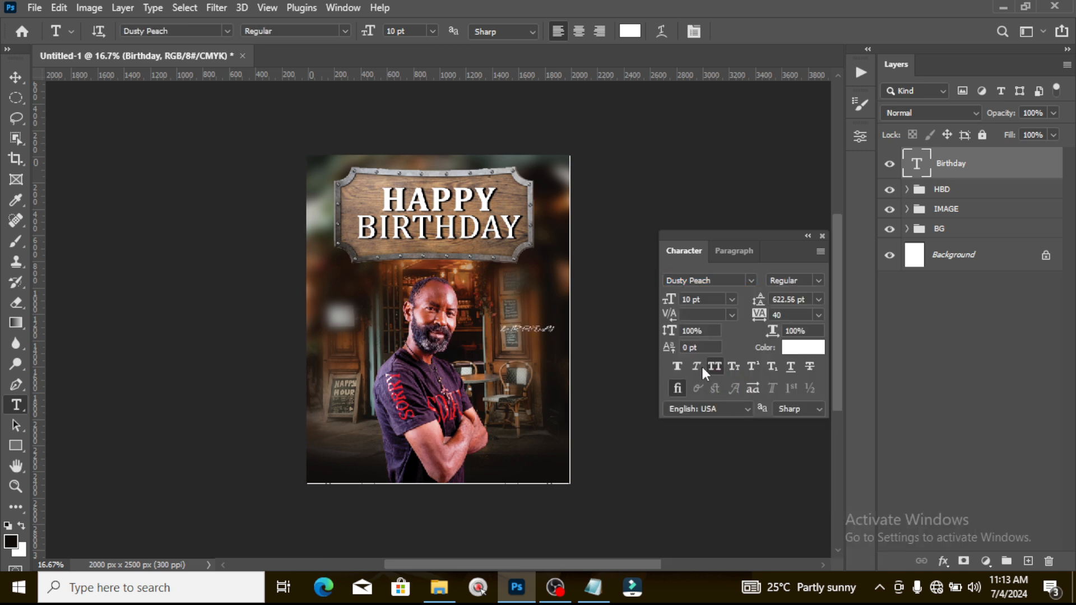
left_click(715, 366)
- Scale the script Birthday text to about 126 pt and position it across the wooden board's lower edge
key("ctrl+t")
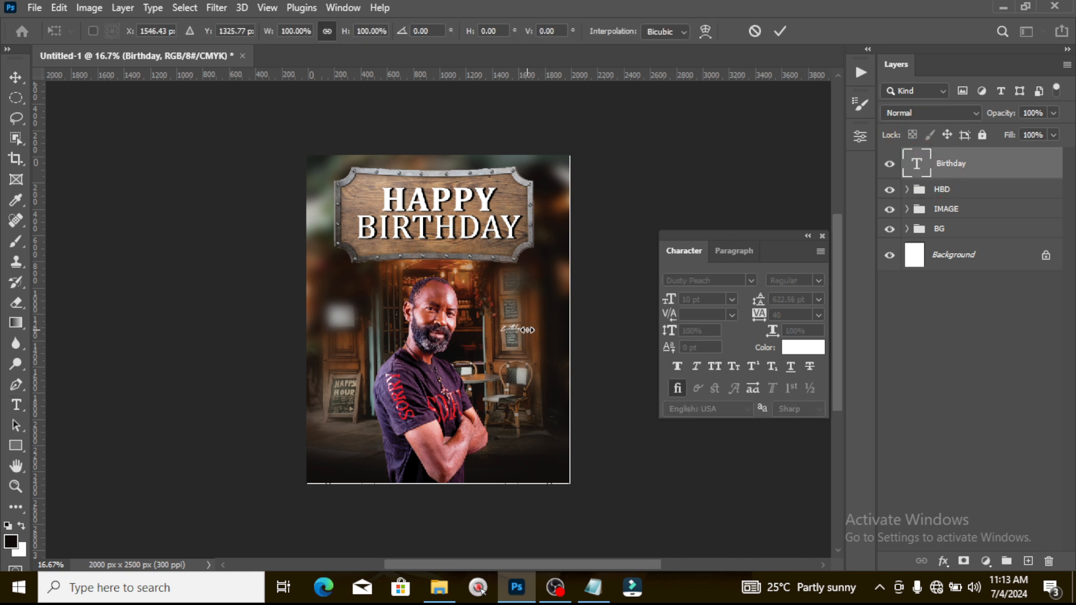
left_click_drag(498, 322, 267, 216)
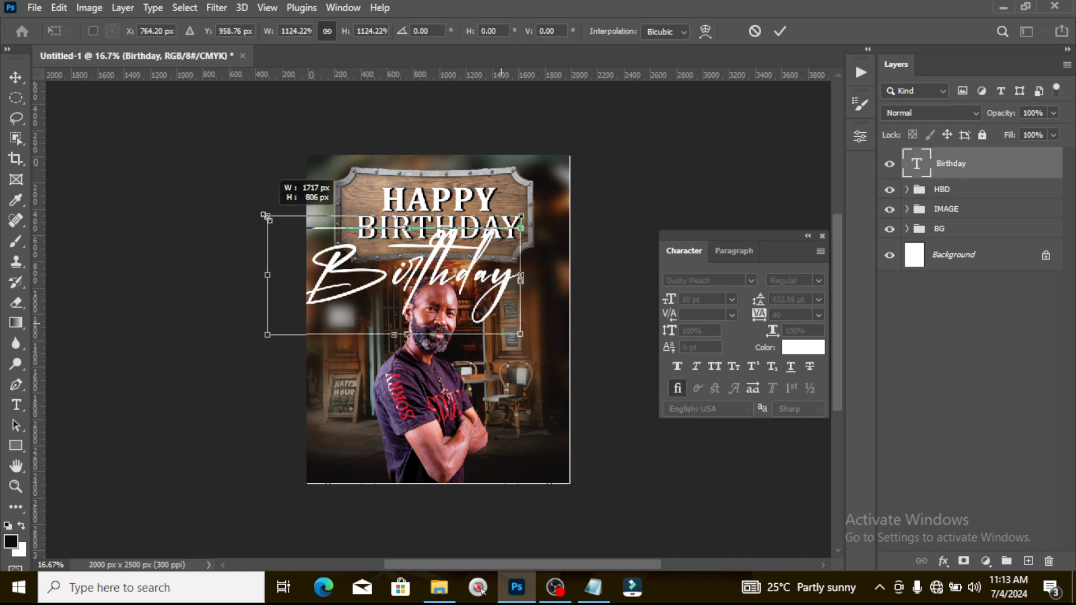
left_click_drag(482, 240, 504, 242)
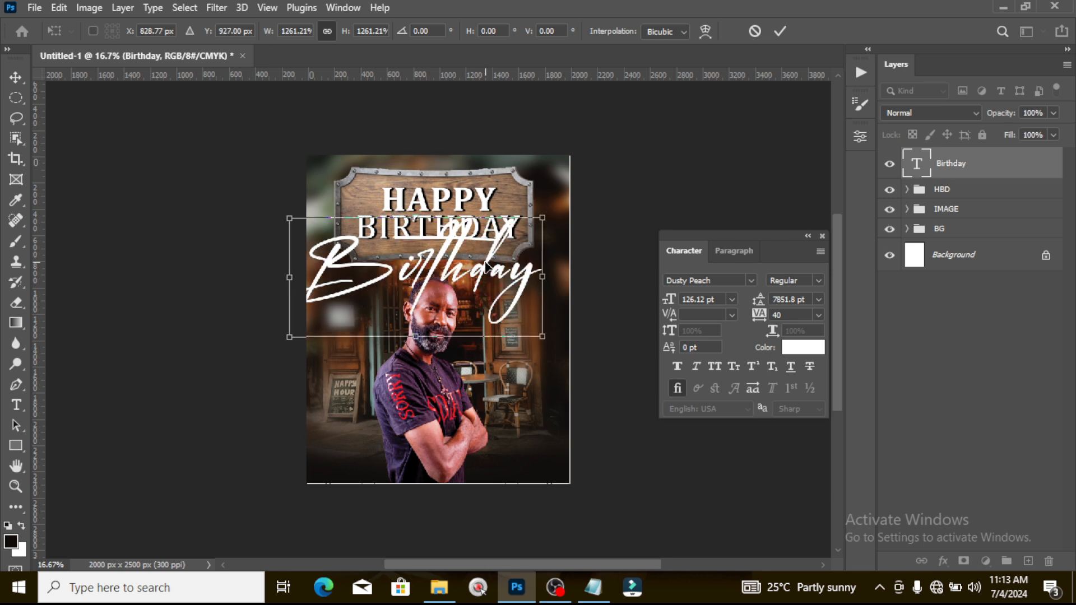
key("Return")
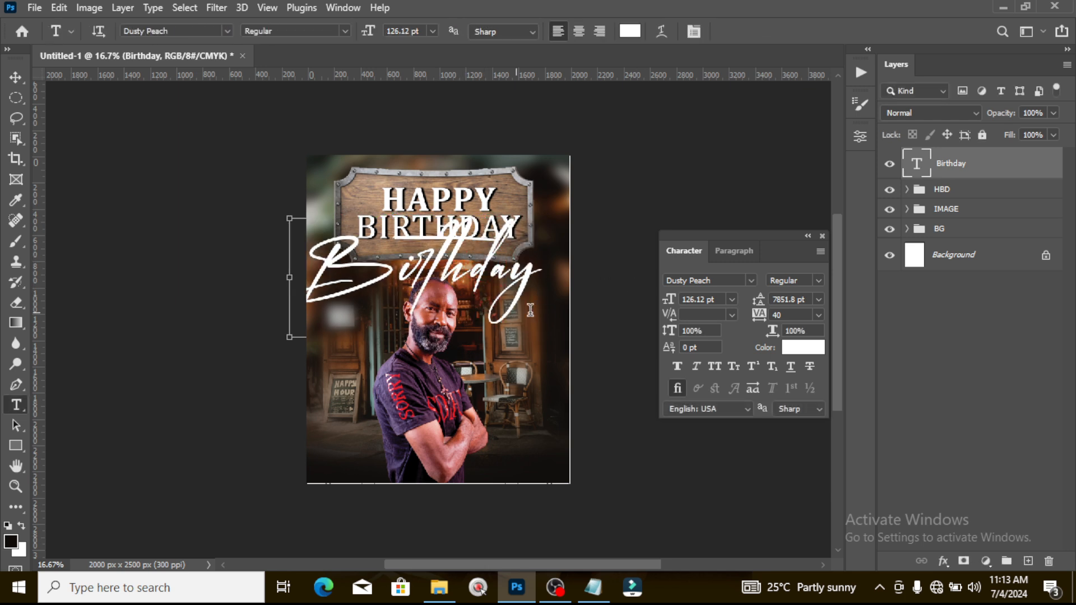
- Set the script Birthday text's tracking to 20 and enlarge it to about 146 pt, reaching the poster's right edge
left_click(784, 315)
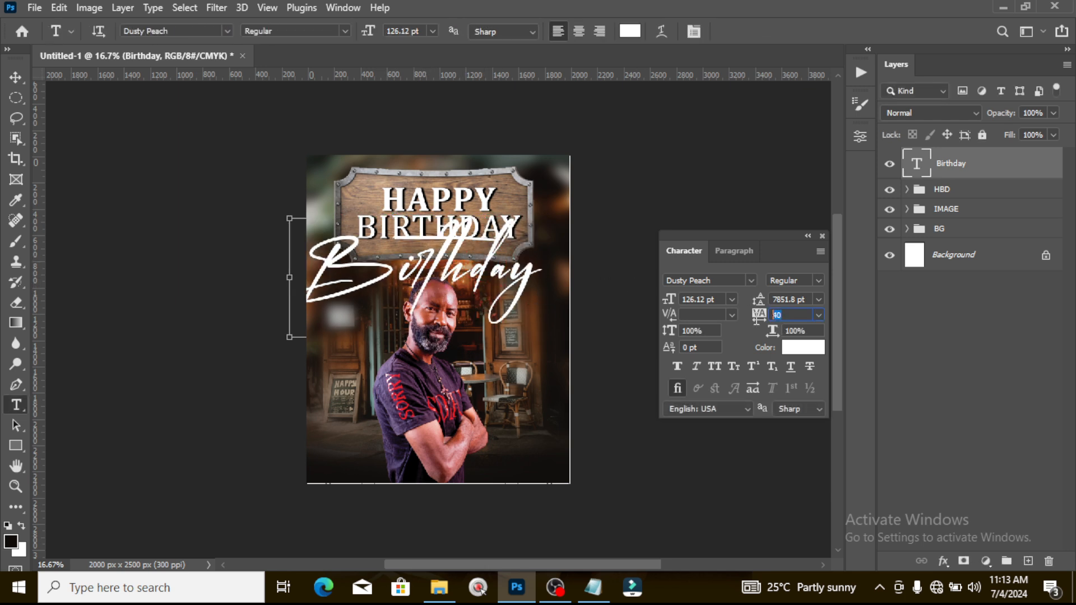
left_click(718, 334)
type("20")
key("Return")
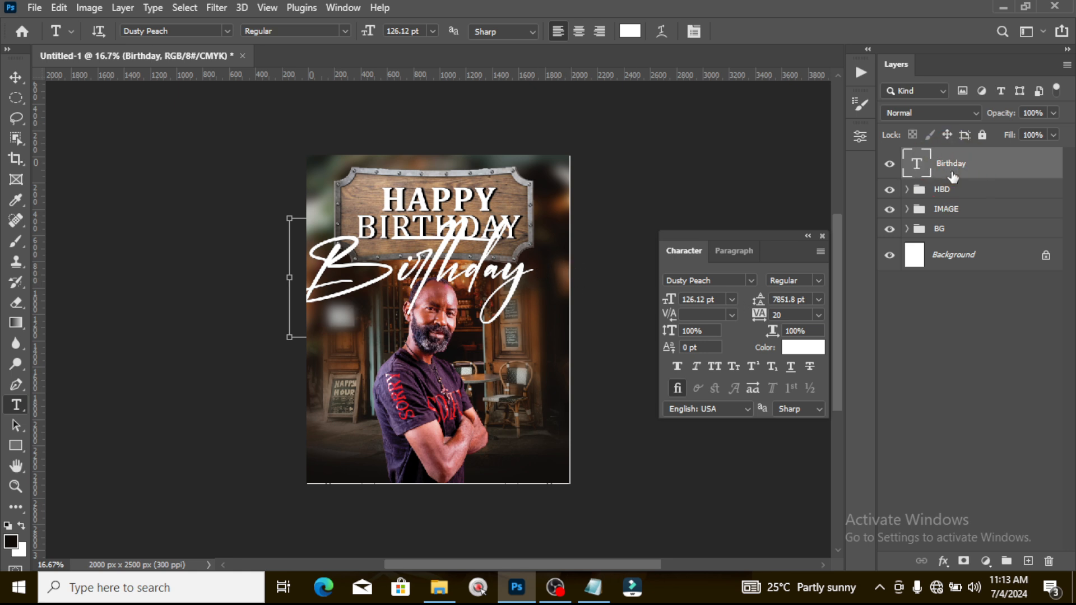
key("ctrl+t")
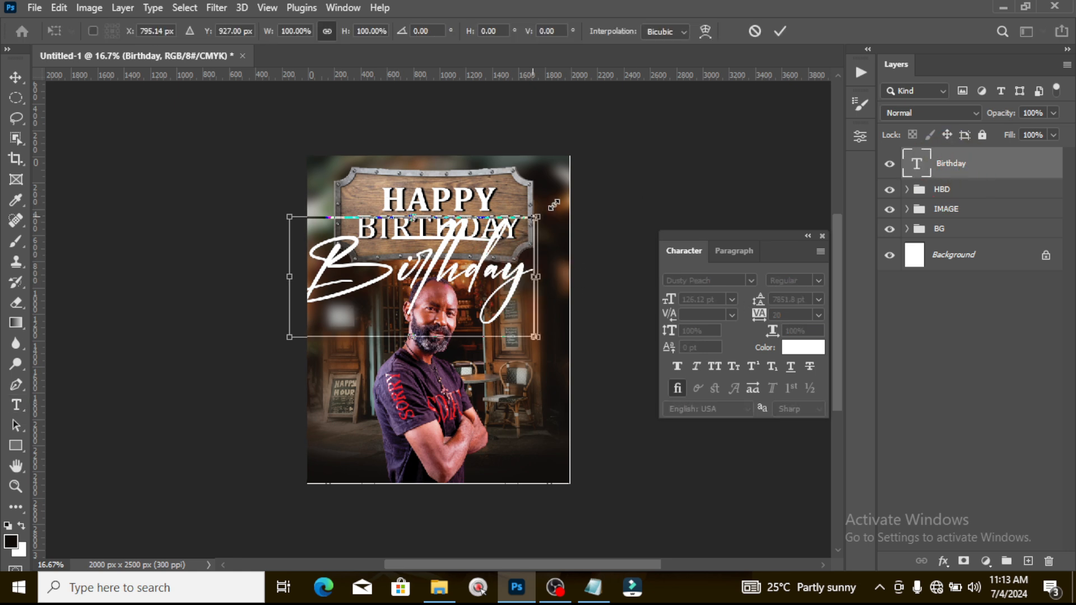
left_click_drag(536, 217, 573, 200)
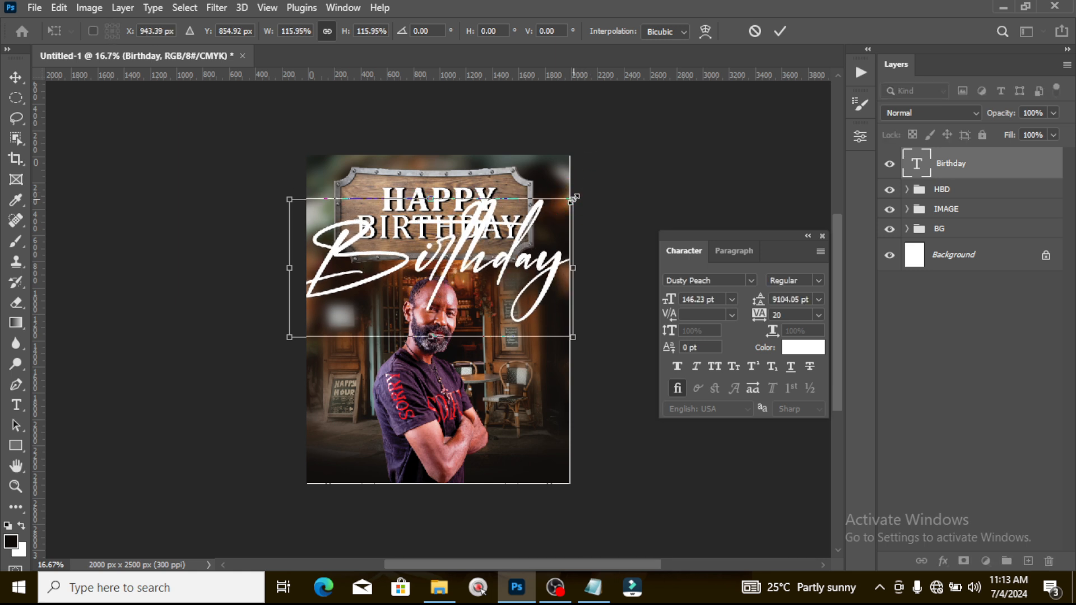
key("Return")
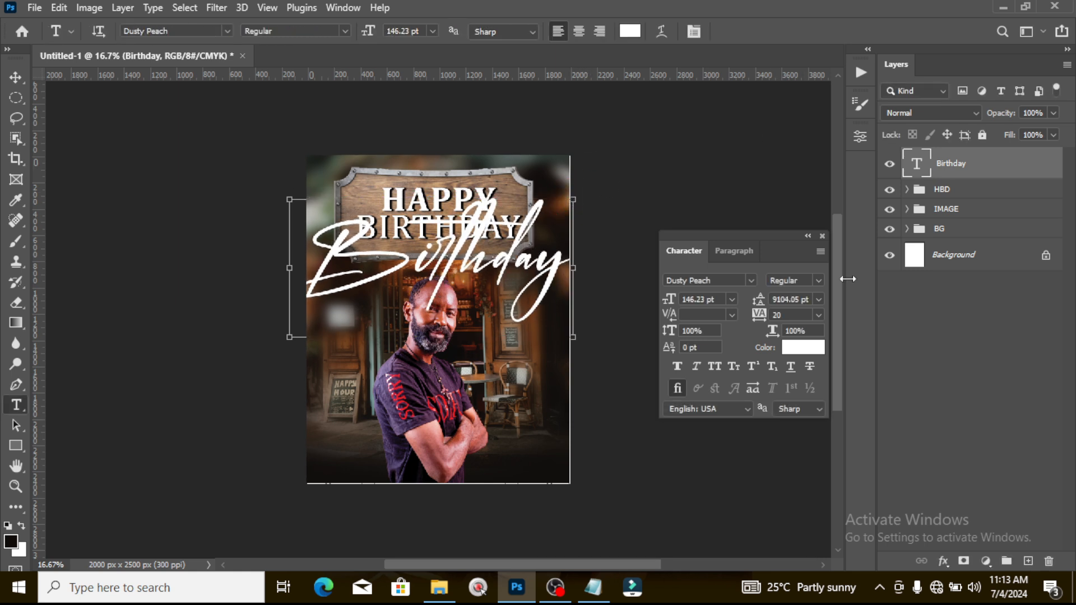
- Set the script Birthday text's colour to D3BCA4
left_click(799, 347)
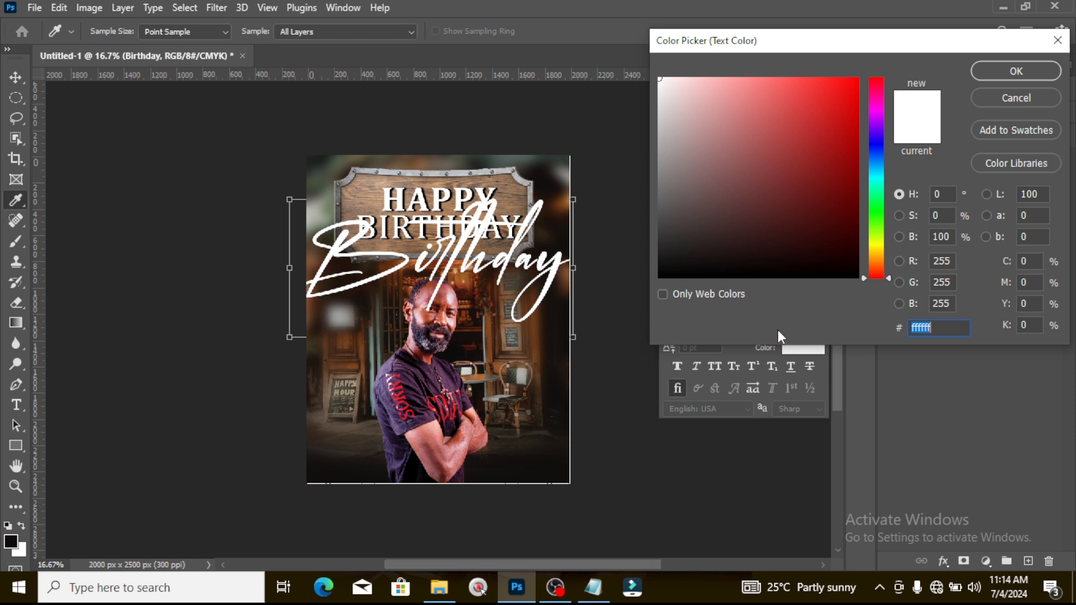
type("D3B")
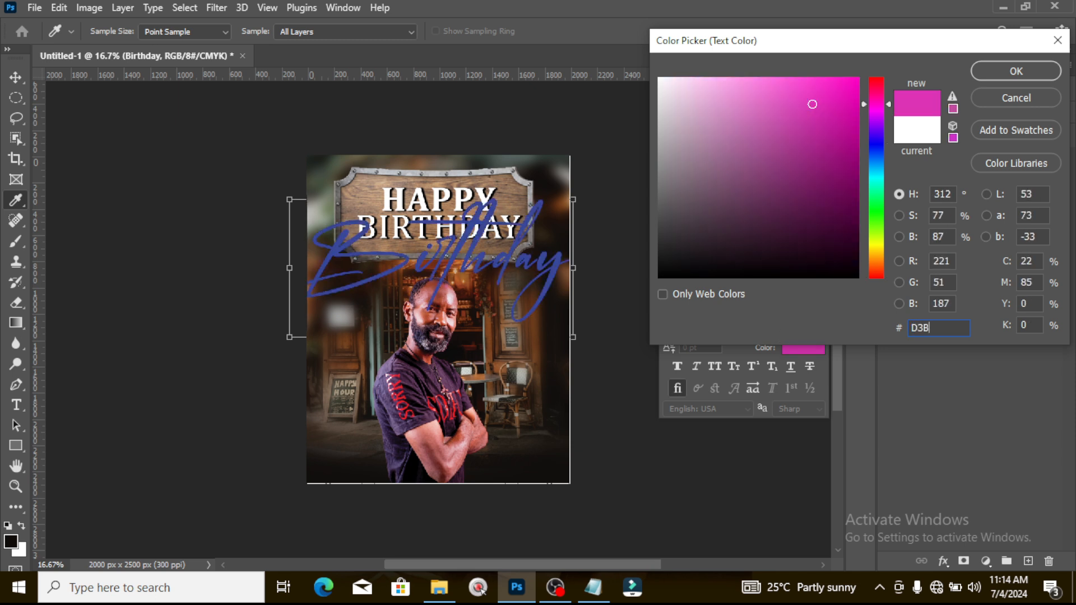
type("CA4")
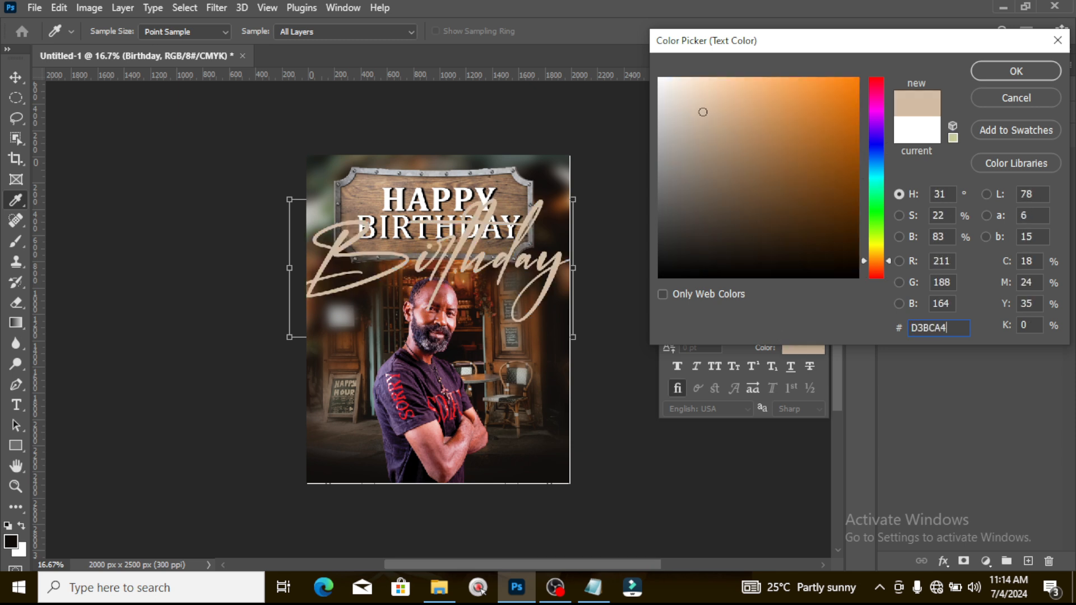
left_click(1005, 71)
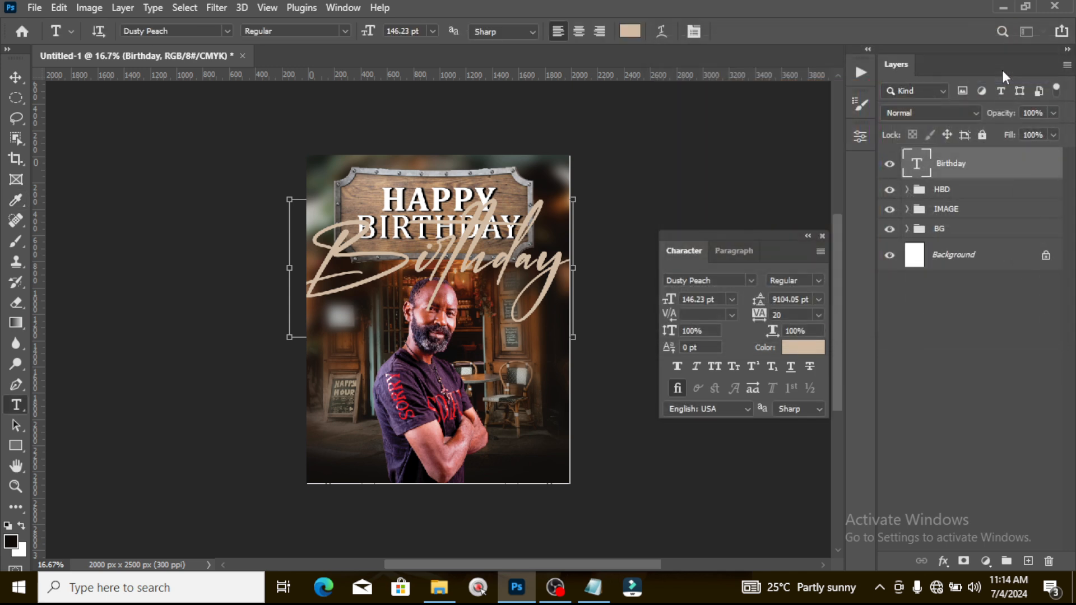
- Set the script Birthday layer's blend mode to Color Dodge and place it between the HBD and IMAGE groups
left_click(932, 112)
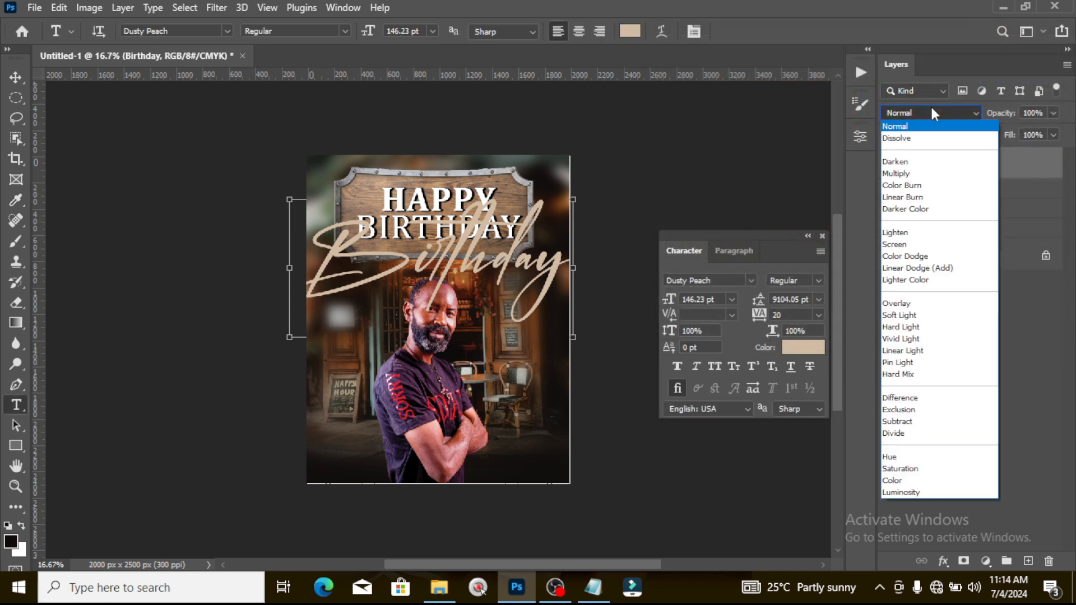
left_click(927, 256)
left_click_drag(961, 168, 956, 223)
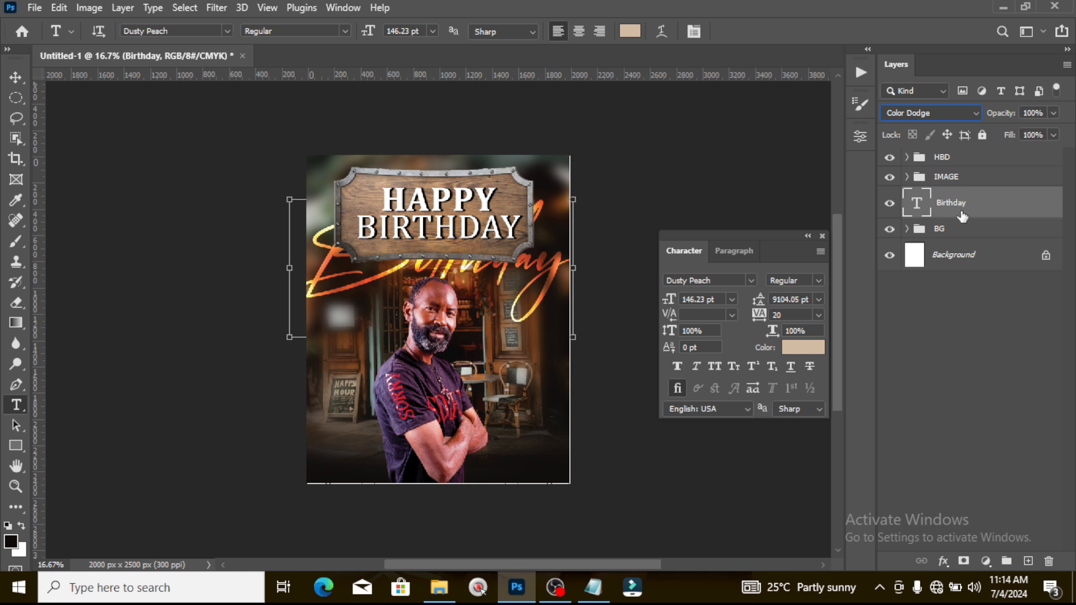
left_click_drag(960, 207, 964, 168)
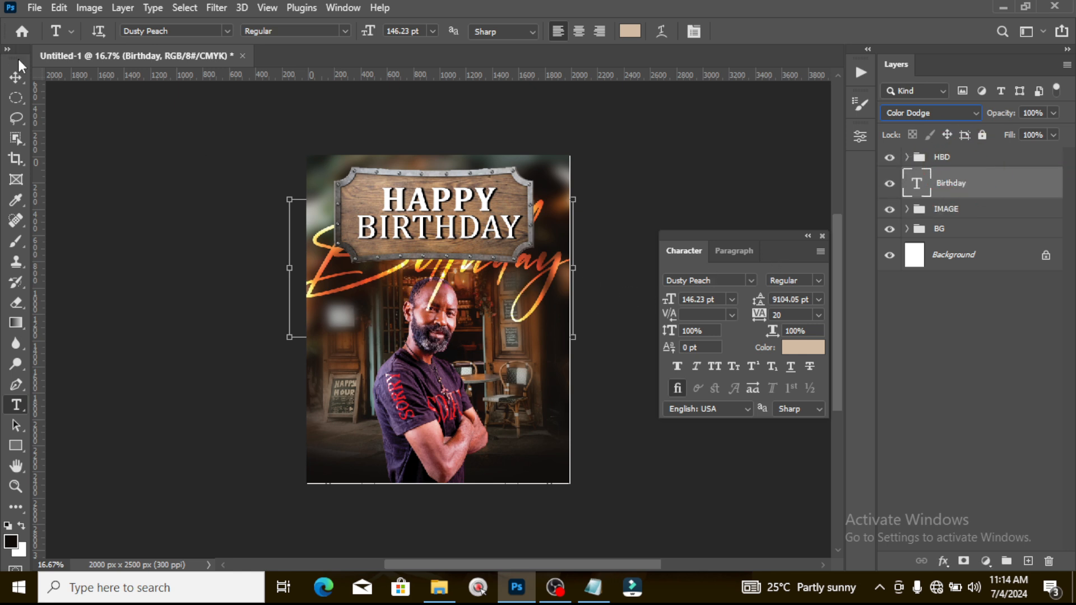
- Move the script Birthday text up behind the wooden board and enlarge it to about 170 pt, extending past both poster edges
left_click(15, 81)
left_click_drag(478, 285, 465, 247)
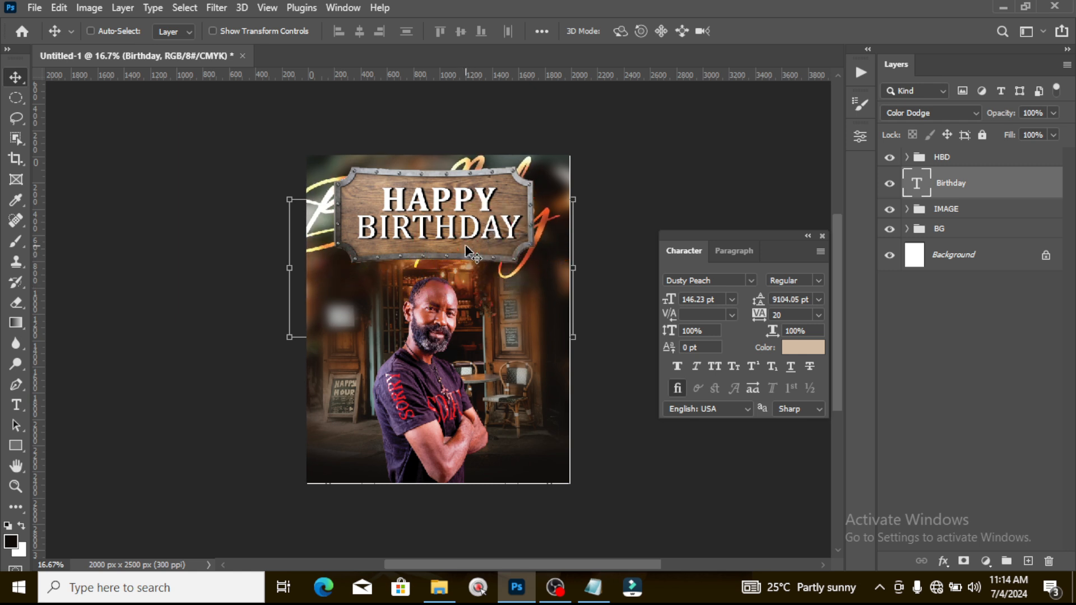
key("ctrl+t")
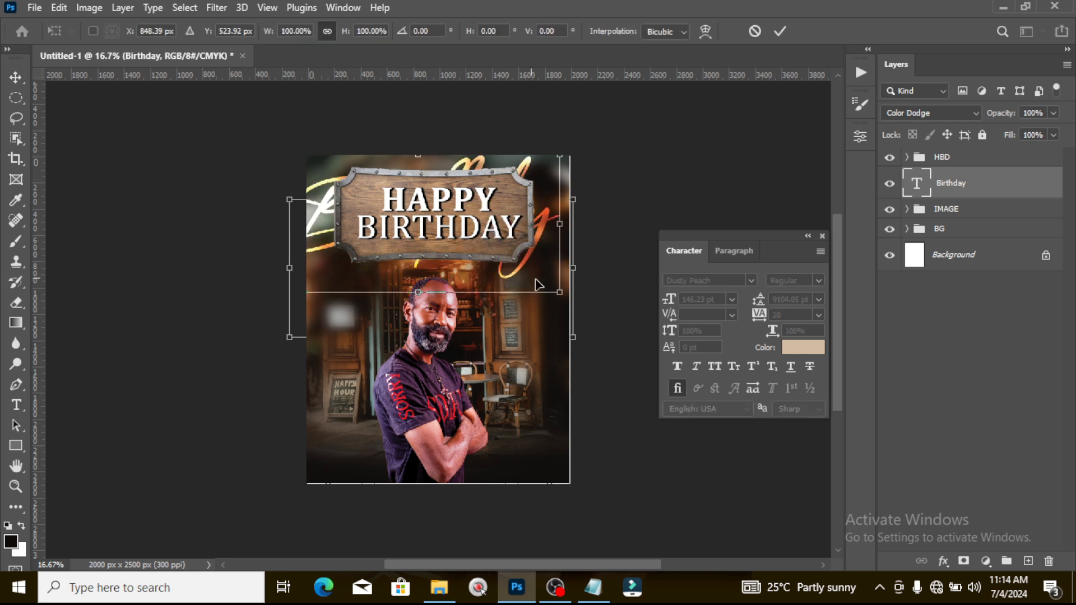
left_click_drag(559, 292, 608, 305)
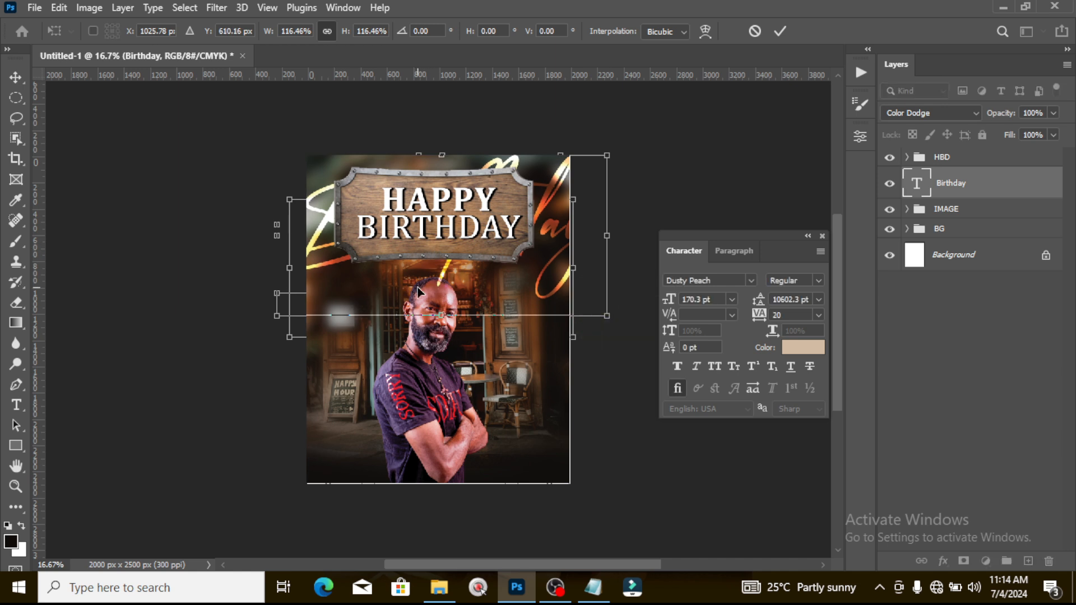
left_click_drag(419, 283, 414, 277)
key("Return")
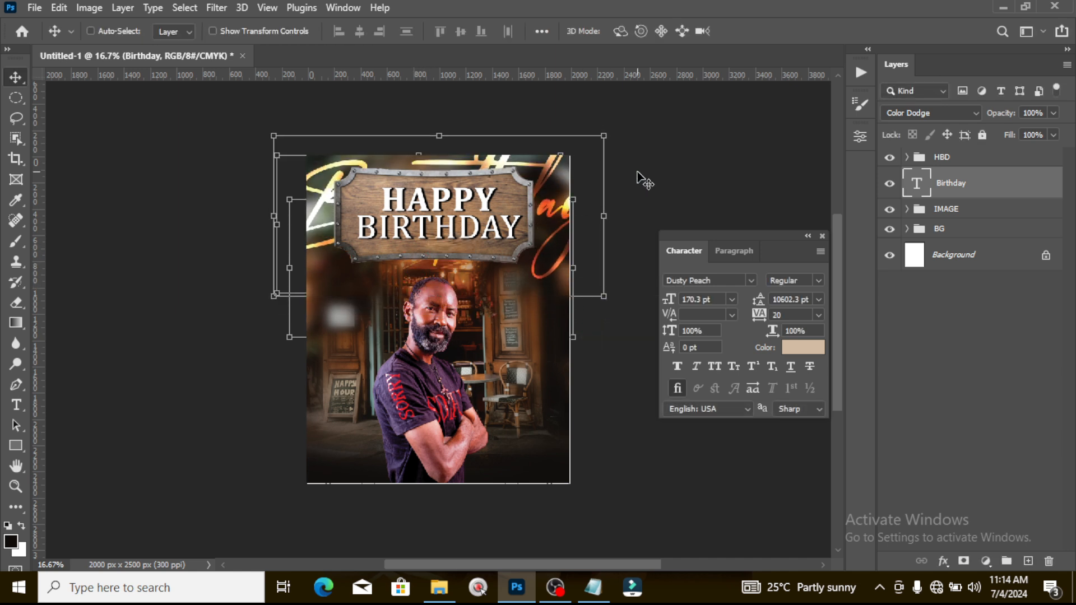
- Duplicate the script Birthday layer, rotate the copy about 19° and place it across the poster's bottom edge
key("ctrl+j")
left_click_drag(512, 189, 432, 443)
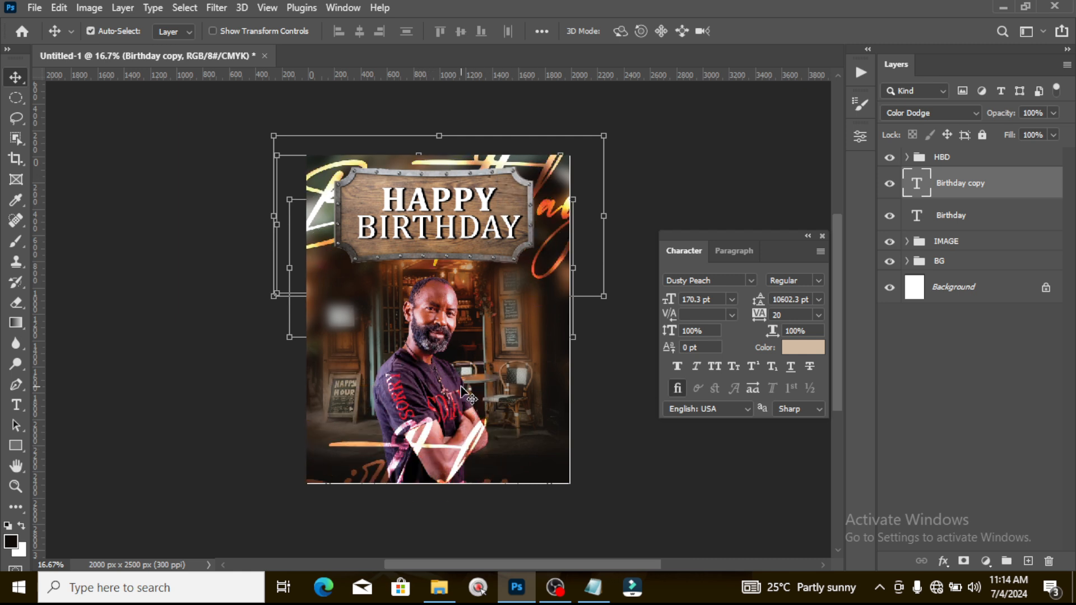
key("ctrl+t")
left_click_drag(531, 333, 545, 401)
left_click_drag(375, 457, 436, 463)
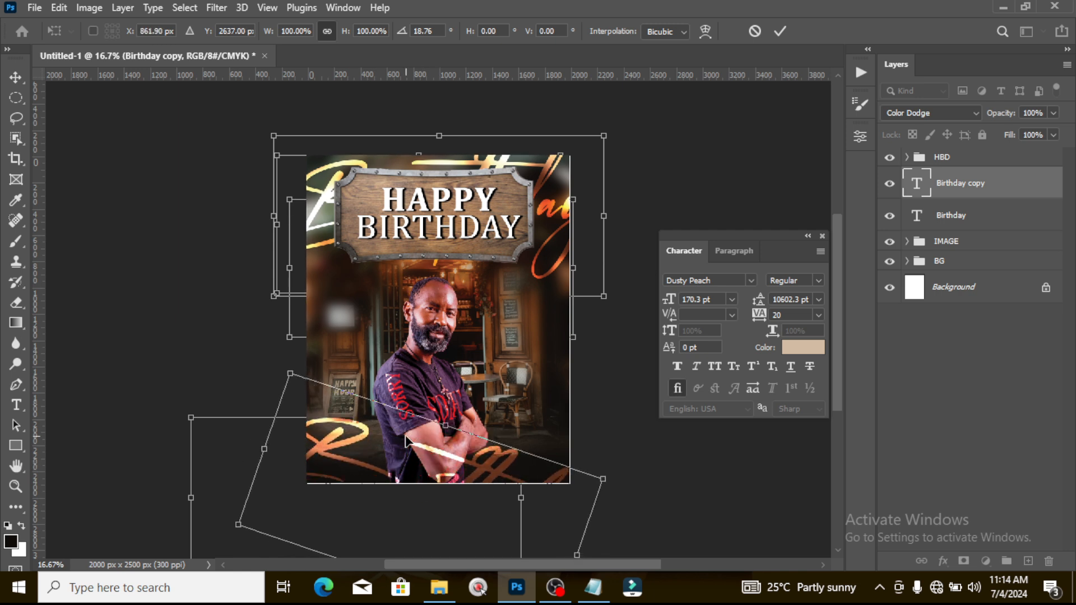
key("Return")
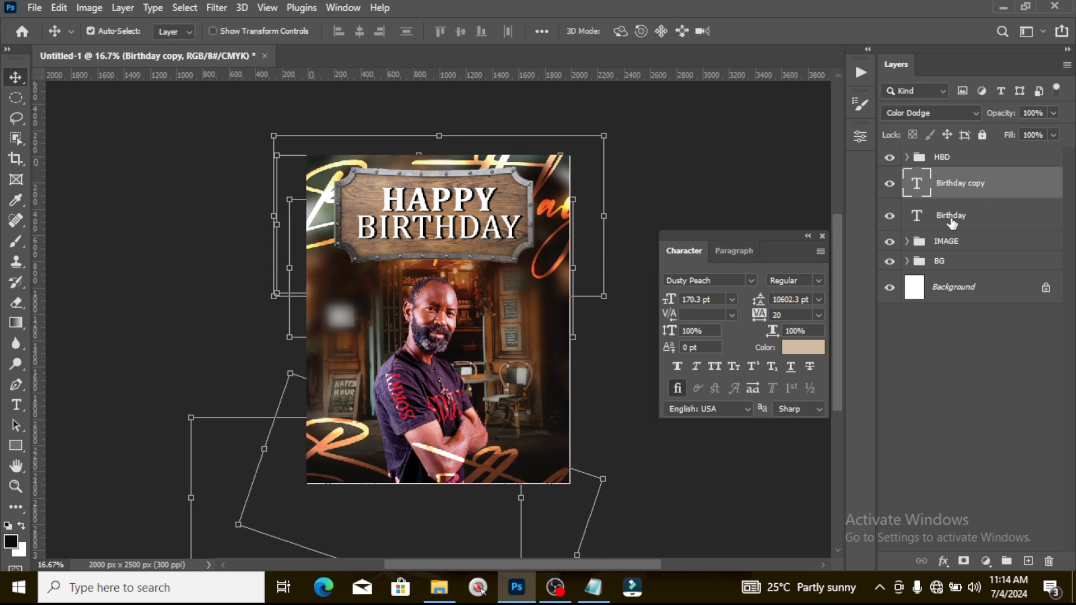
- Group the two script Birthday layers and name the group BLEND
left_click(952, 218, "shift")
key("ctrl+g")
double_click(946, 176)
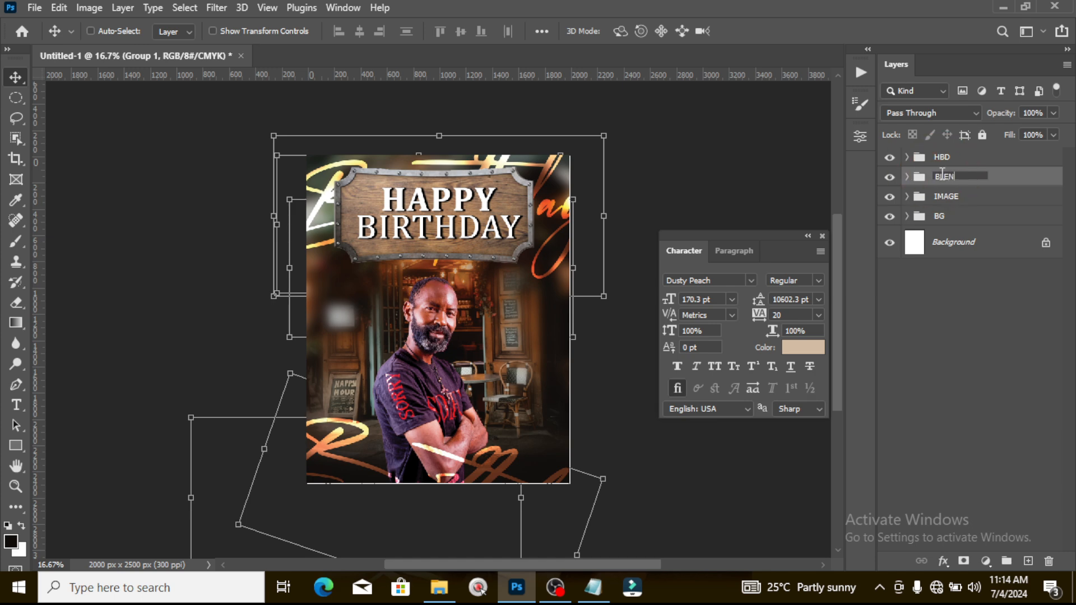
key("Return")
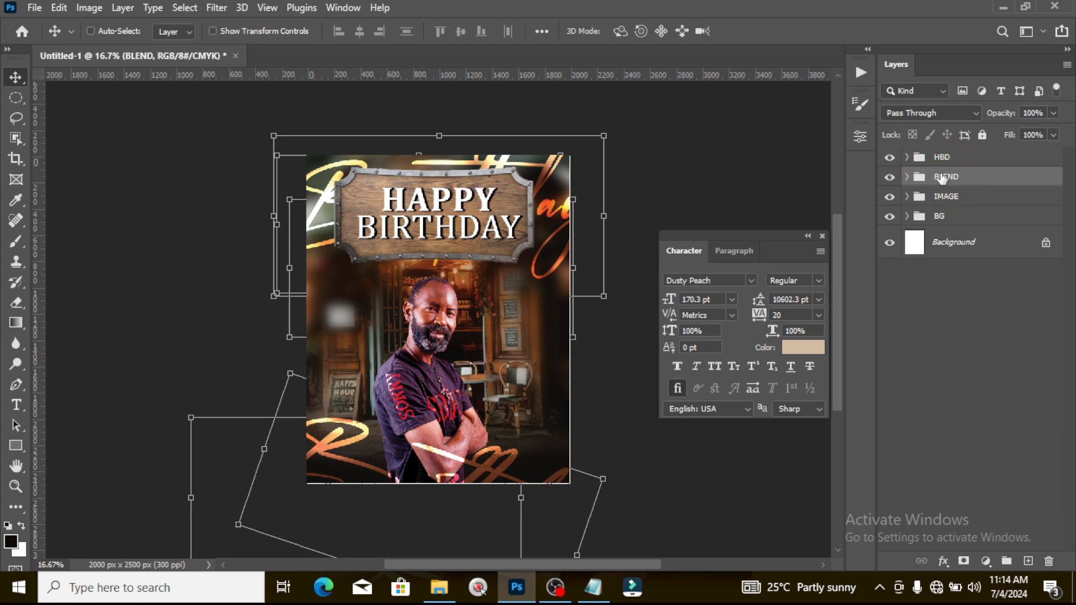
- Create a text layer above the HBD group, beside the man's face, and try to fill it with MENTOR from the Notepad file
key("ctrl+0")
key("ctrl+plus")
key("ctrl+minus")
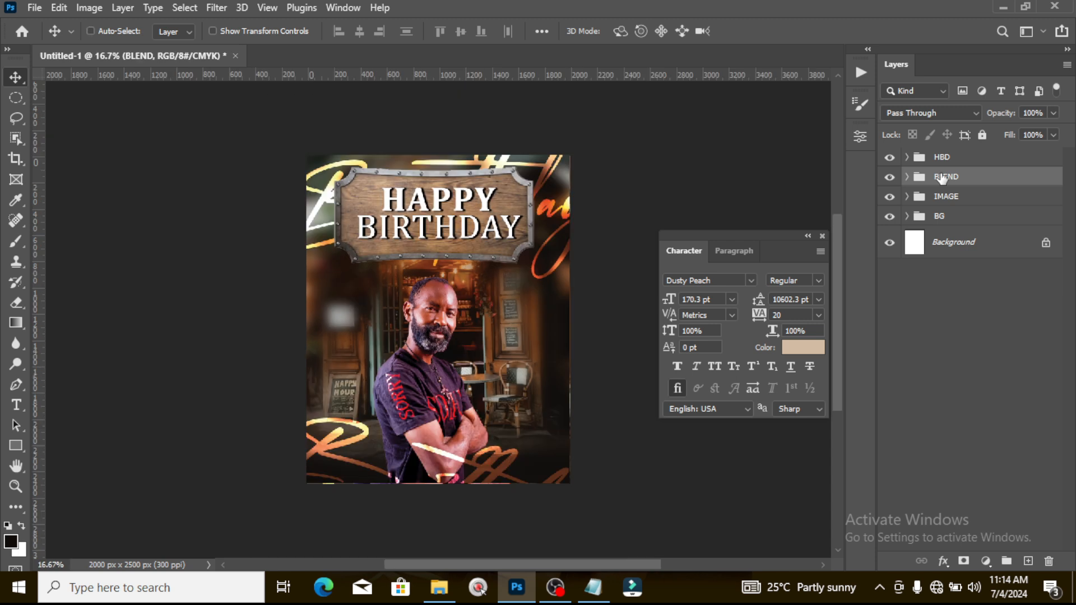
left_click(961, 161)
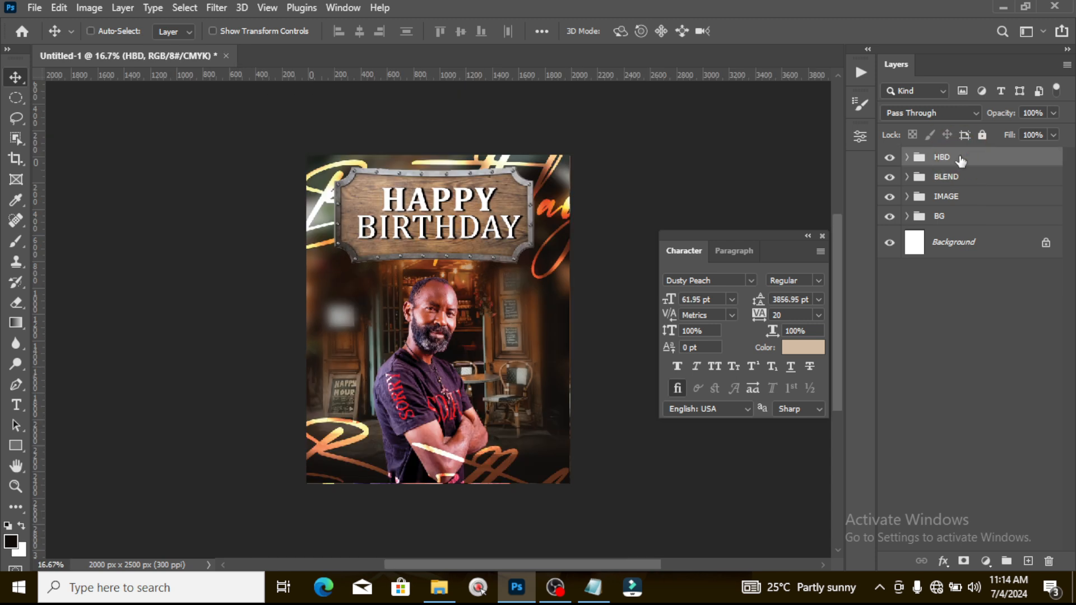
key("t")
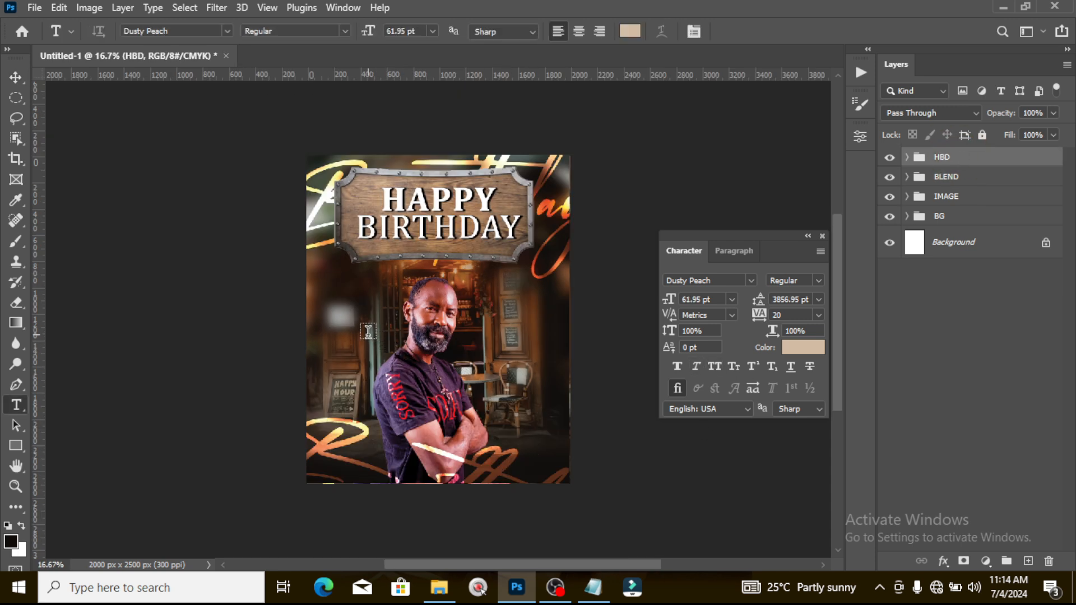
left_click(369, 334)
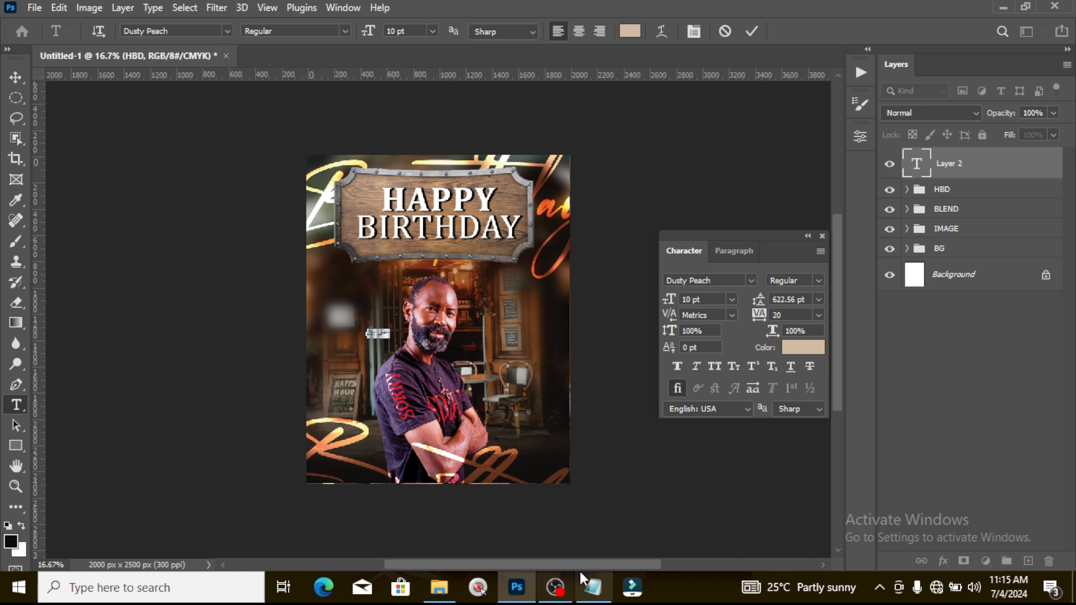
left_click(593, 588)
left_click_drag(132, 170, 55, 175)
left_click(476, 5)
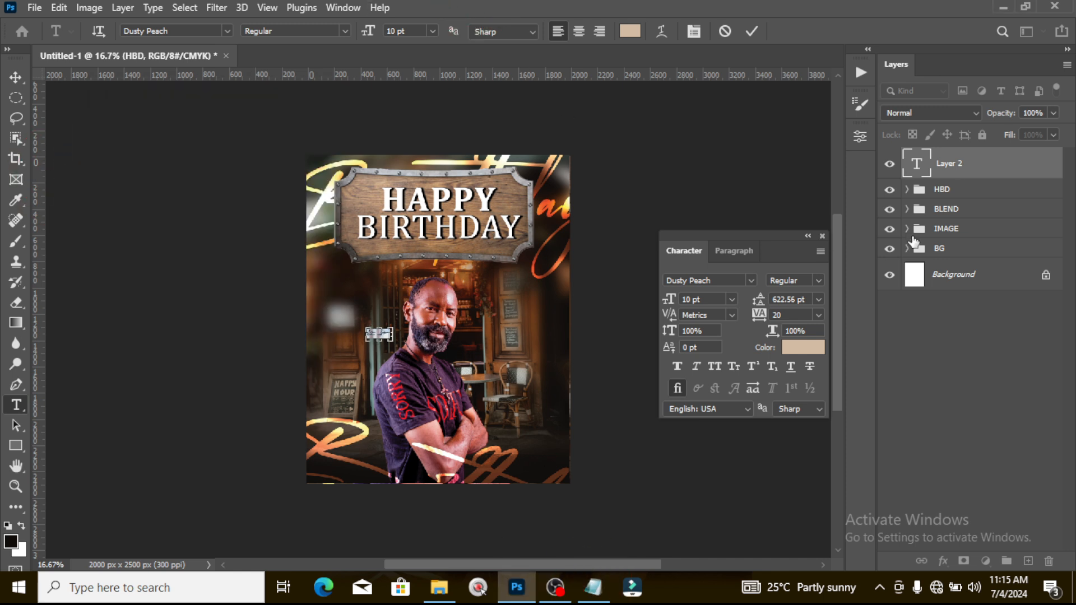
key("ctrl+v")
left_click(953, 166)
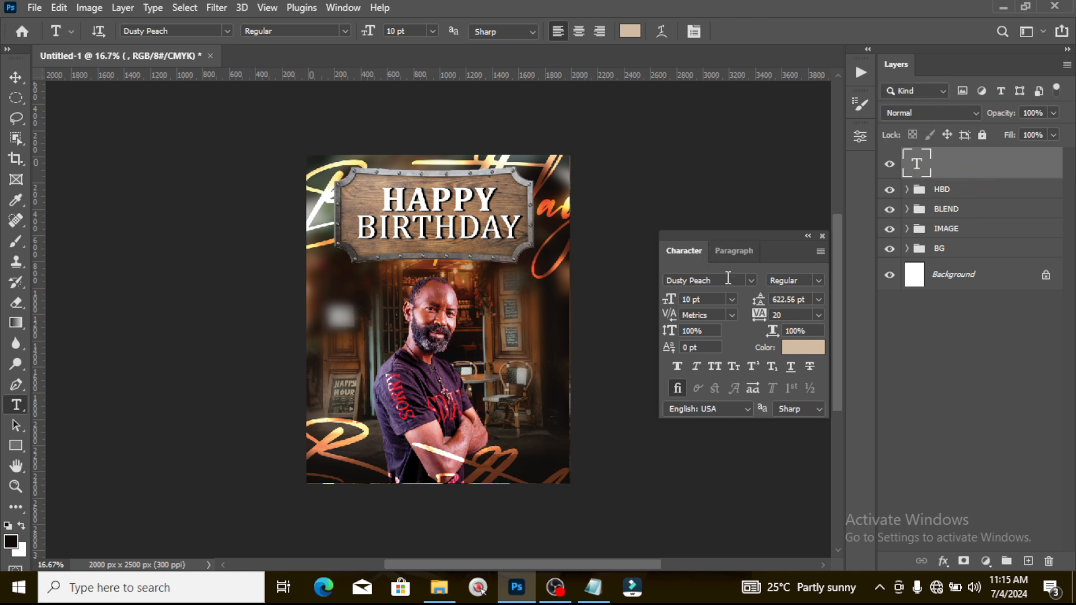
- Show fonts of all classes and set the new text layer's font to Montserrat Medium
left_click(751, 283)
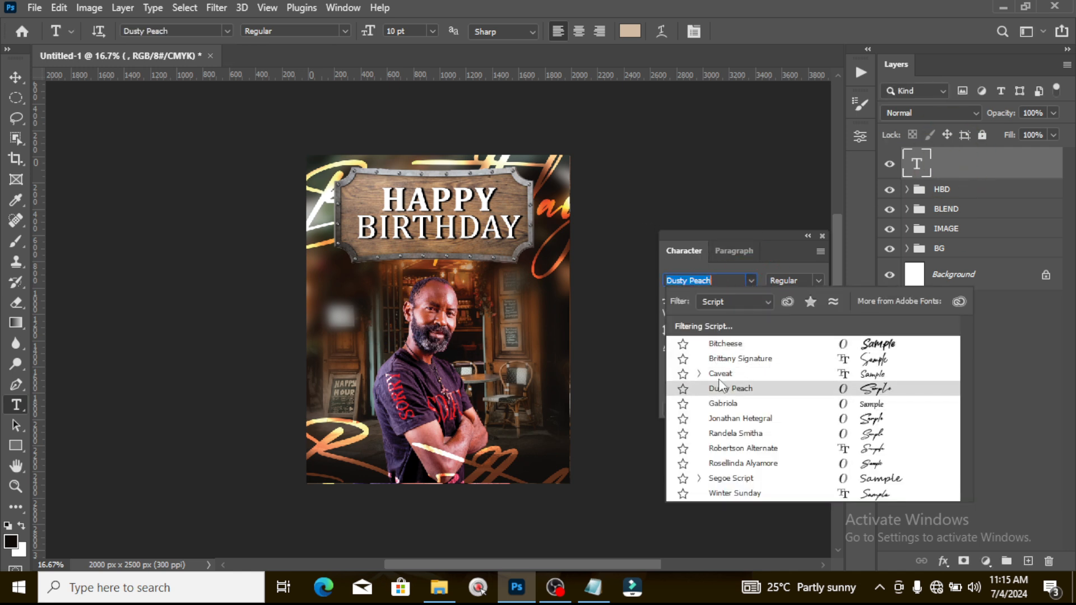
left_click(728, 301)
left_click(718, 316)
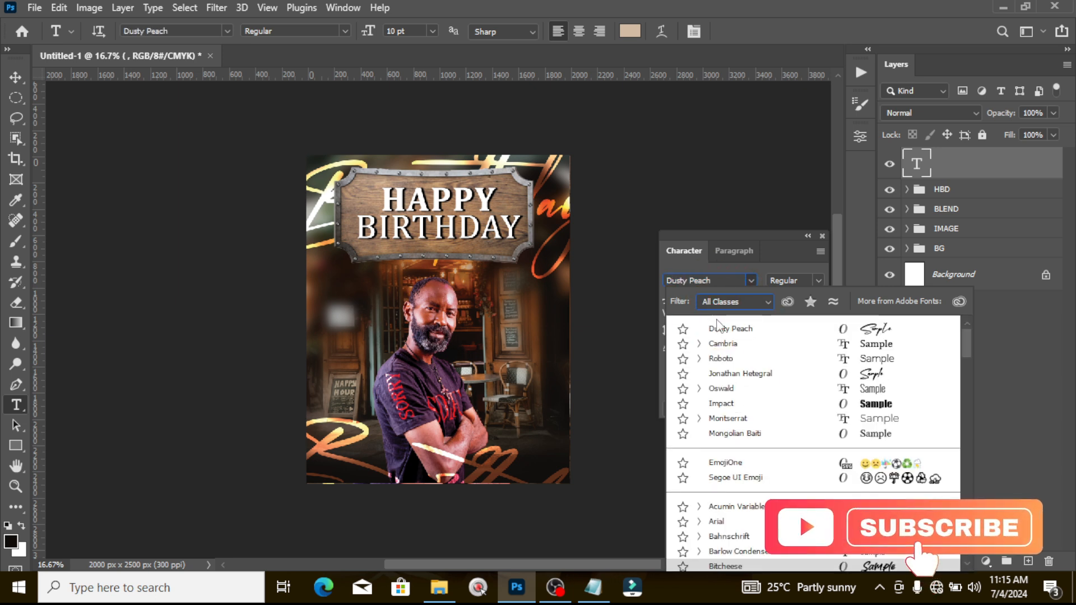
left_click(727, 419)
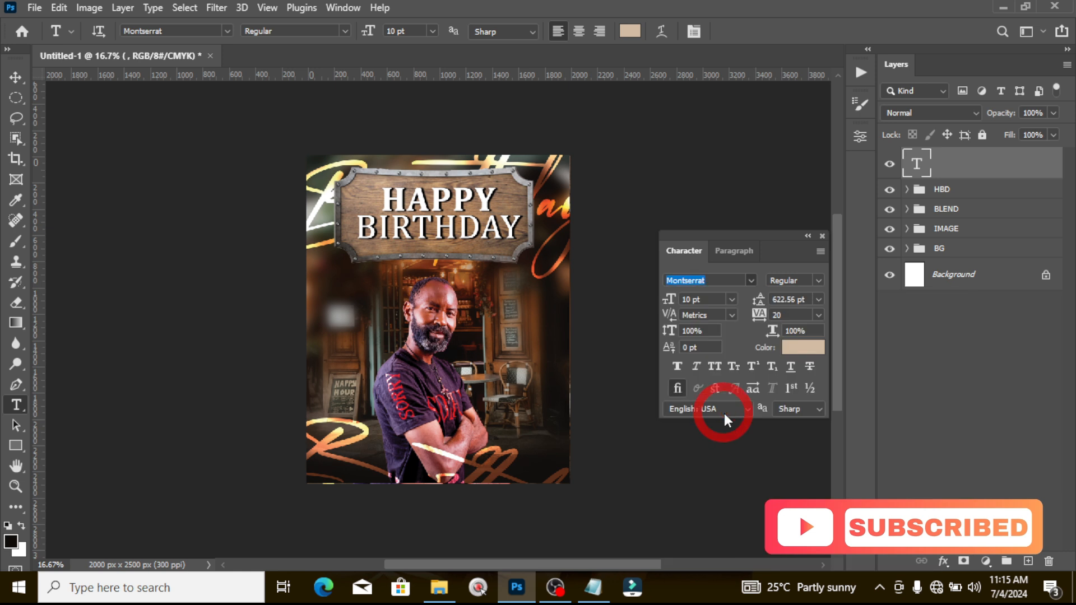
left_click(817, 280)
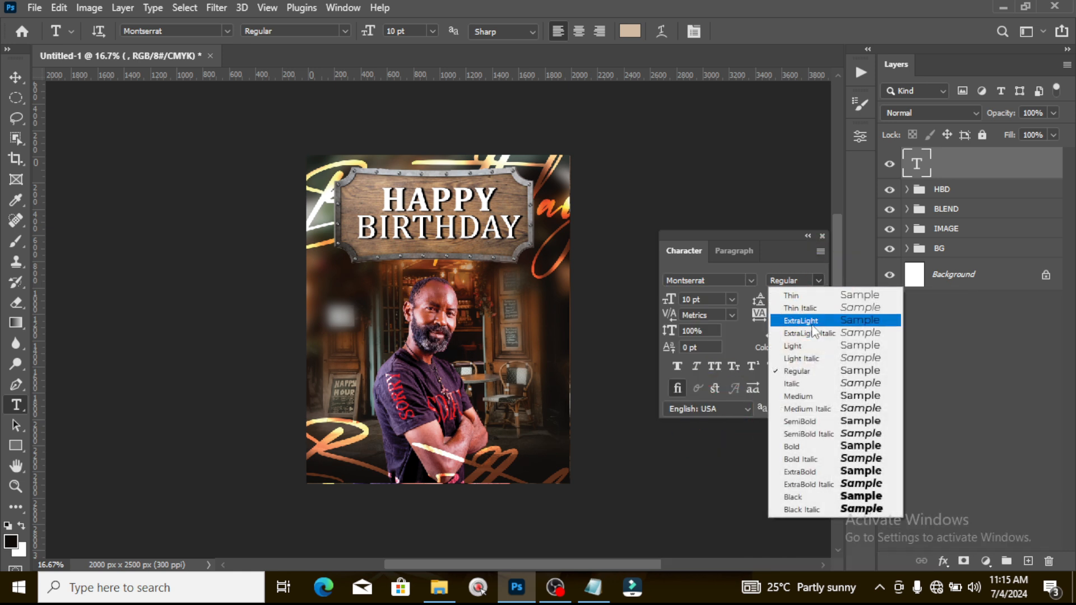
left_click(806, 397)
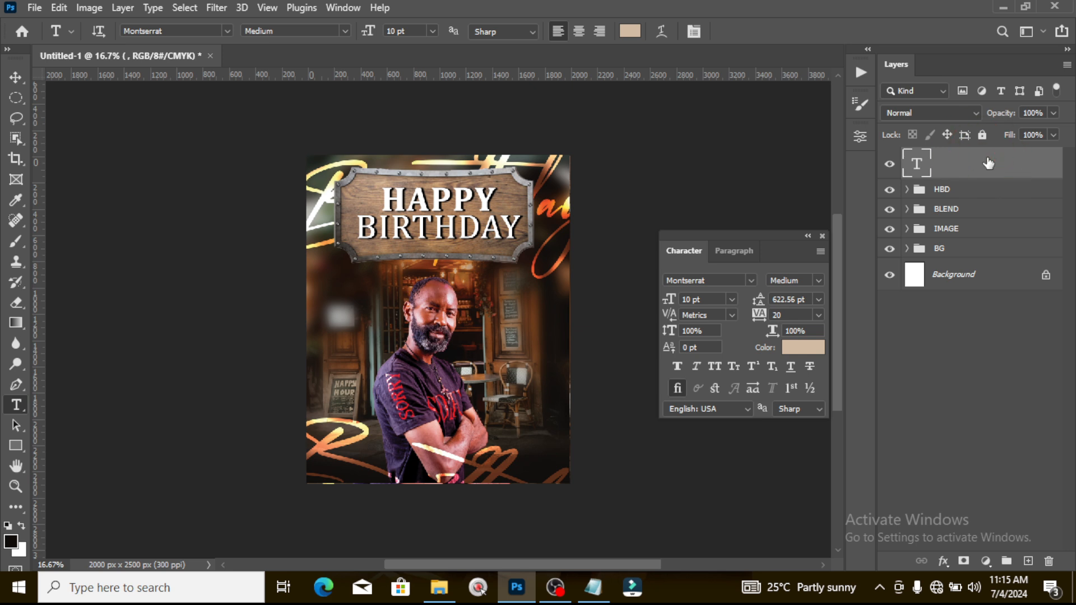
- Copy MENTOR from the Notepad file and paste it into the empty text layer
key("ctrl+t")
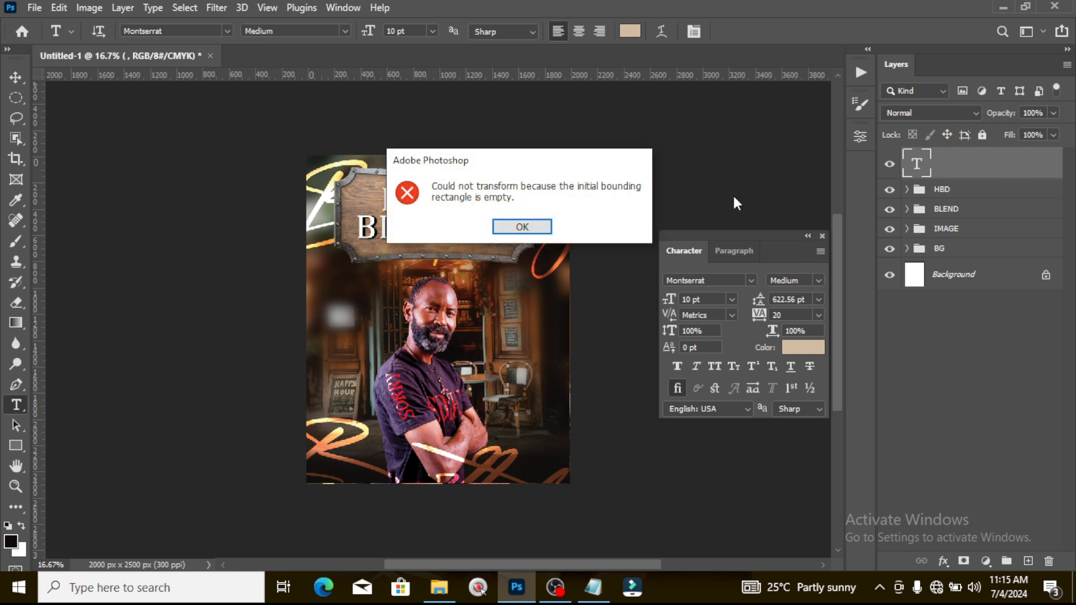
left_click(522, 227)
left_click(594, 588)
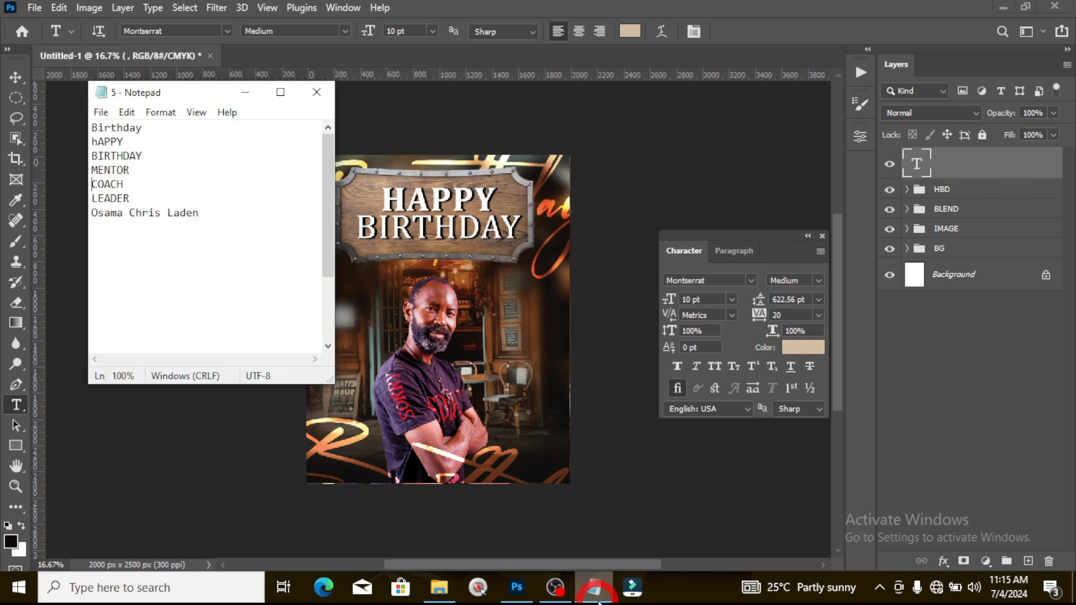
double_click(132, 171)
key("ctrl+c")
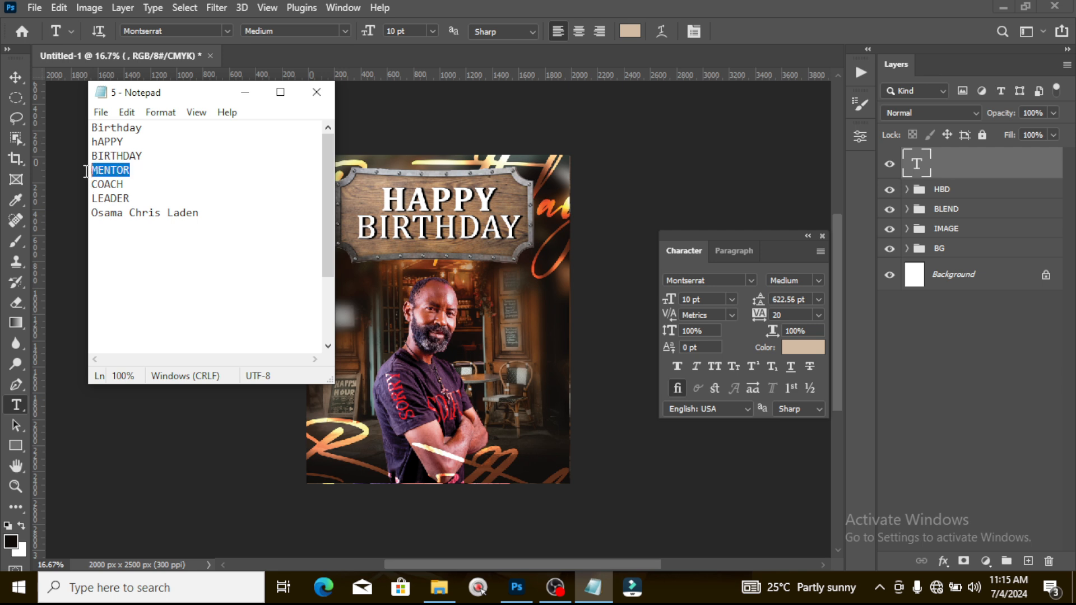
left_click(696, 4)
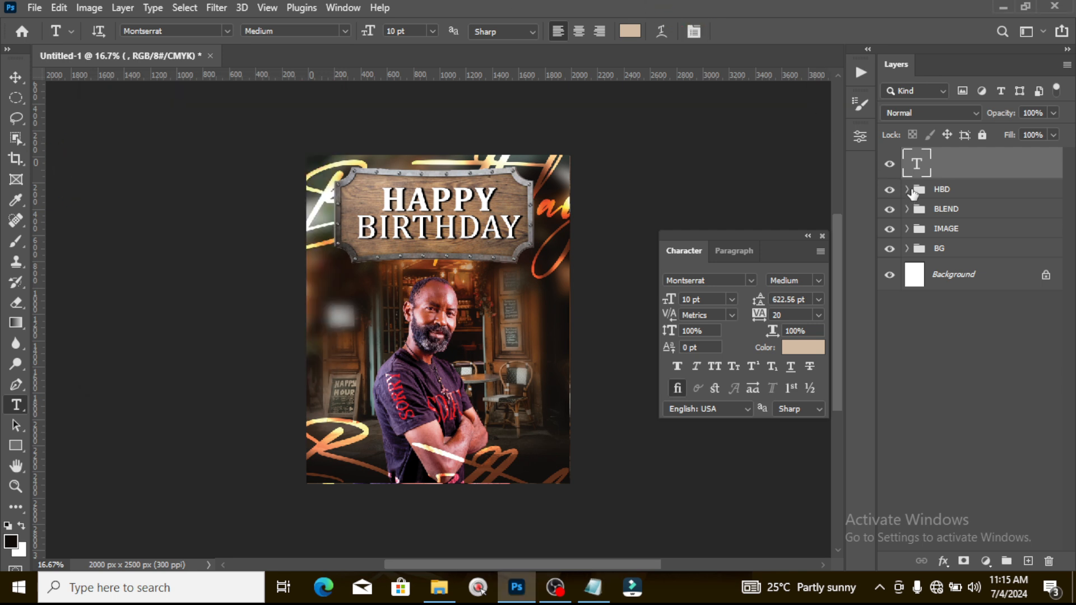
key("ctrl+v")
left_click(911, 164)
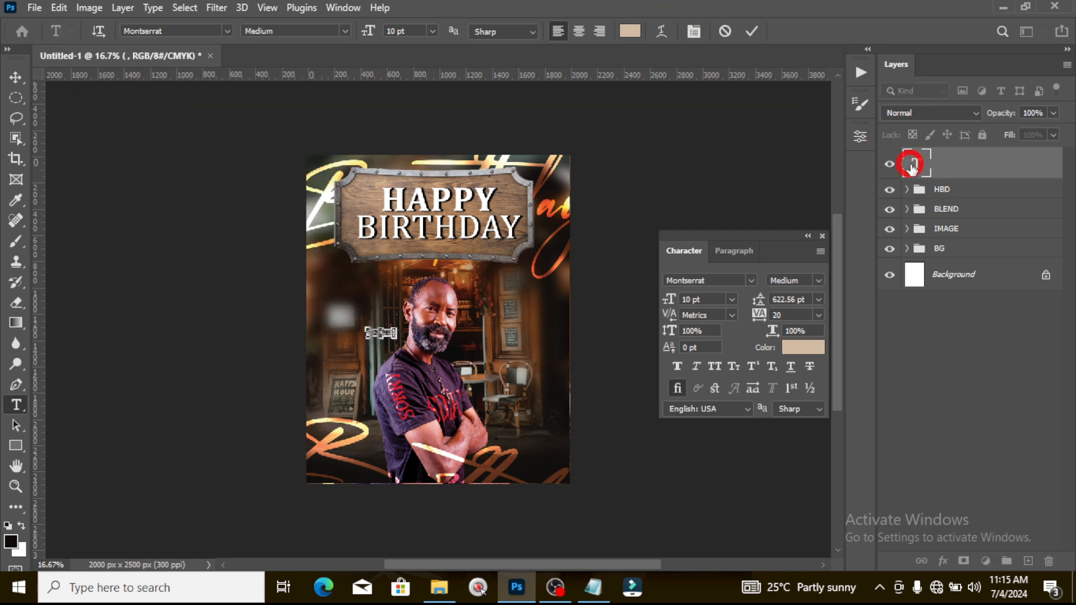
- Enlarge the MENTOR text to about 22 pt and move it beside the man's shoulder, above the chalkboard sign
key("ctrl+t")
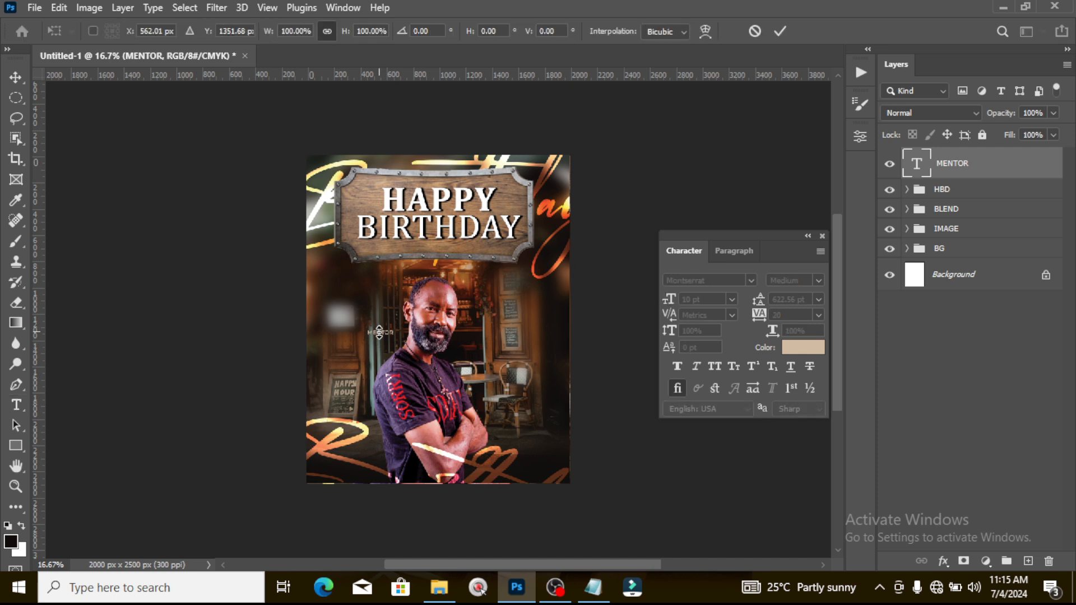
left_click(385, 324)
left_click_drag(396, 325, 427, 318)
key("Return")
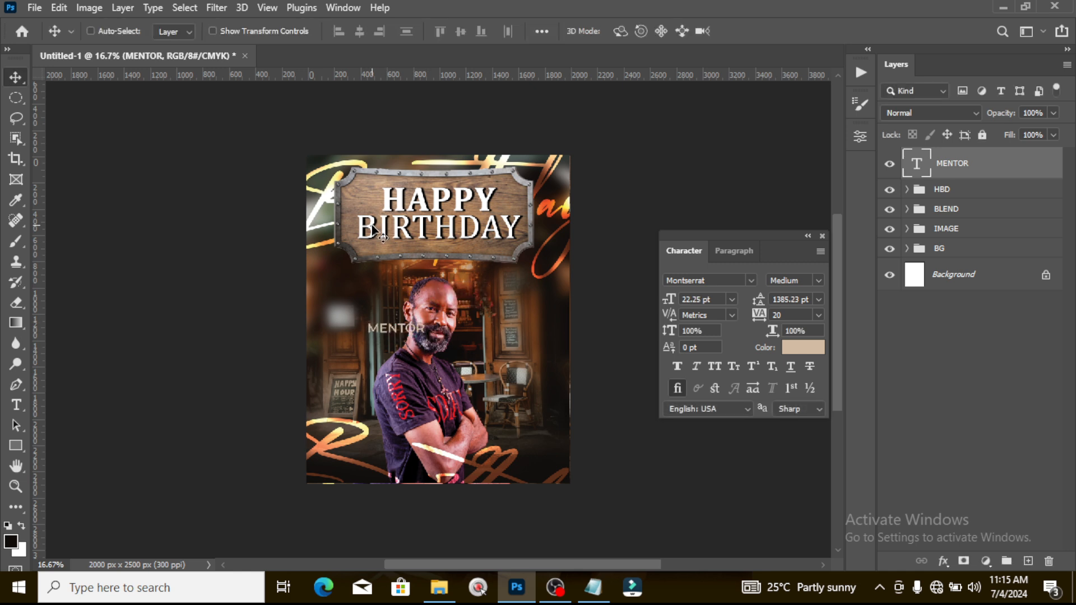
left_click_drag(392, 335, 359, 355)
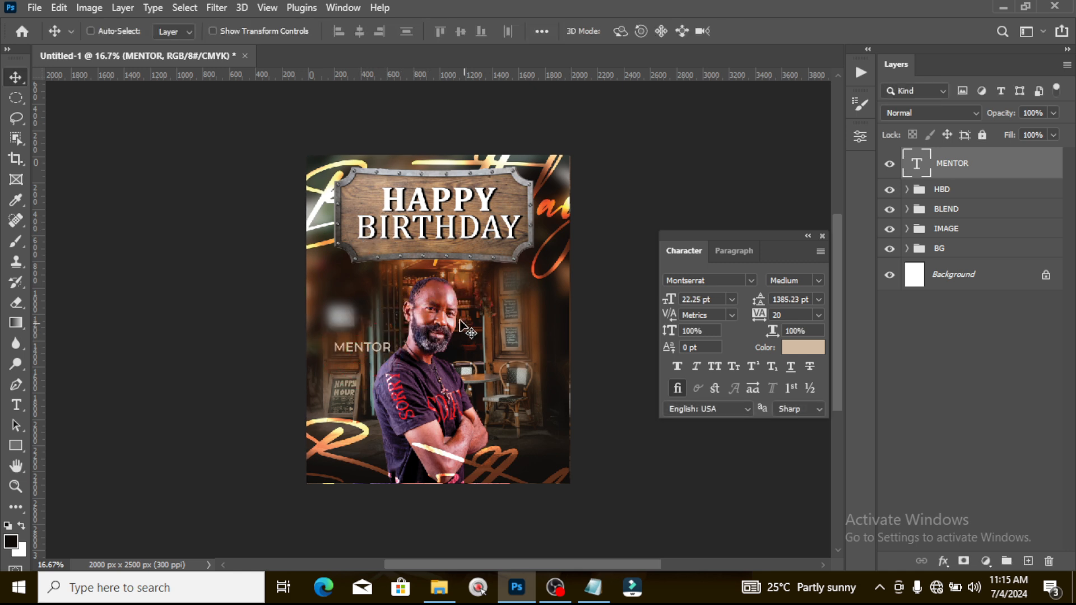
- Place the image-from-rawpixel-id-6515843-original copy paper strip, scaled to about 703 x 312 px, directly behind the MENTOR text
left_click(439, 588)
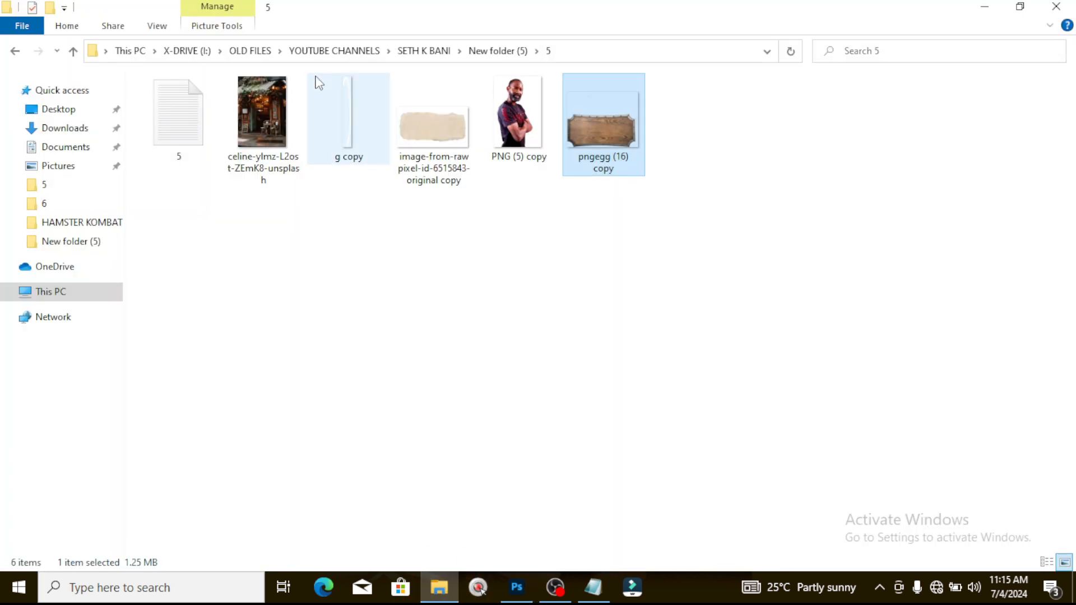
left_click_drag(433, 126, 483, 411)
left_click_drag(569, 393, 363, 291)
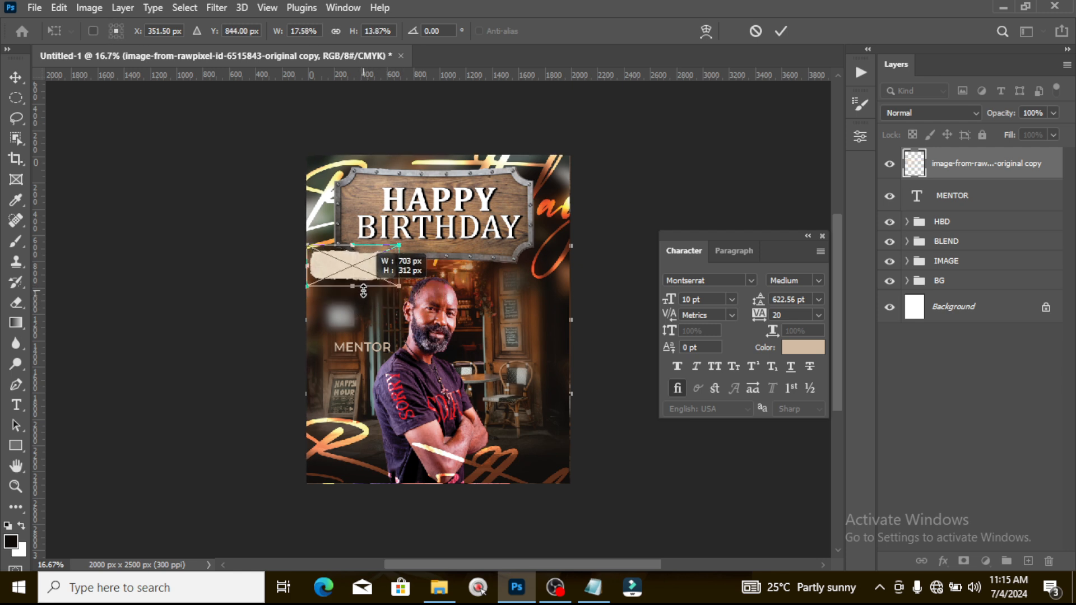
key("Return")
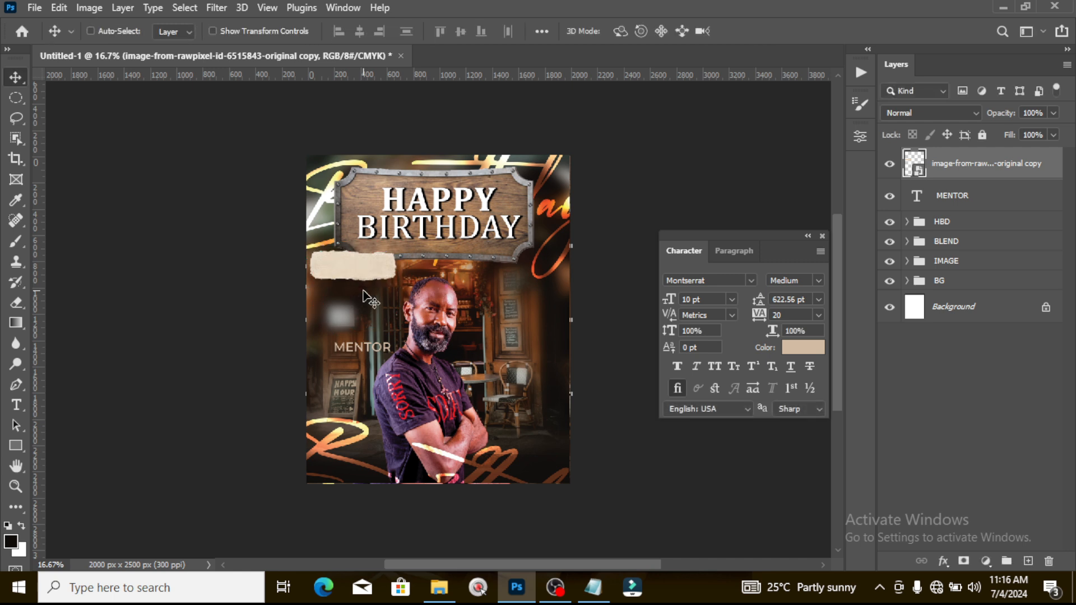
left_click_drag(346, 279, 352, 349)
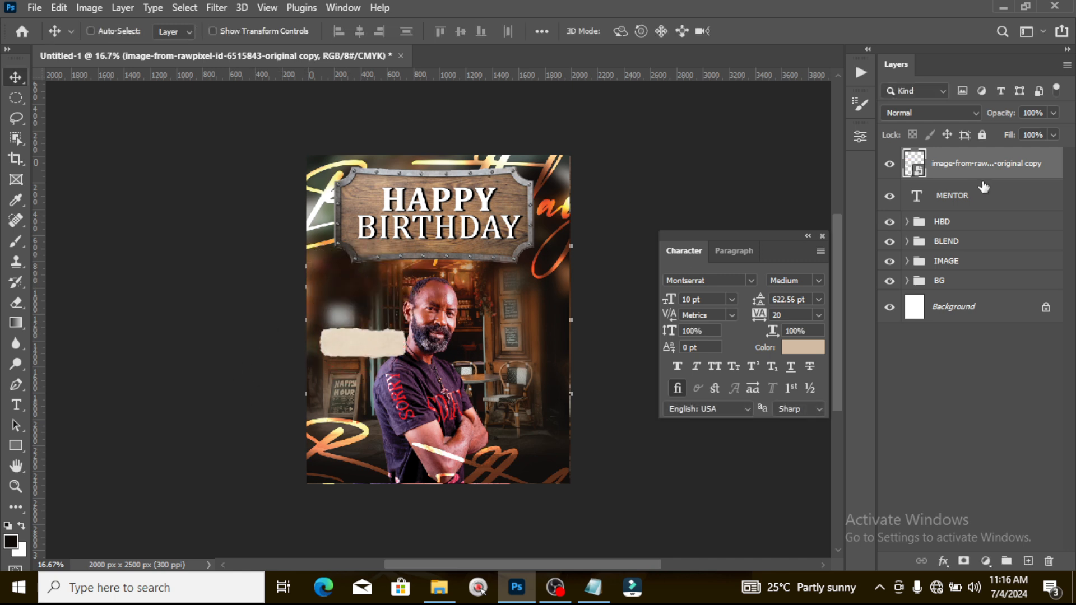
left_click_drag(978, 171, 954, 214)
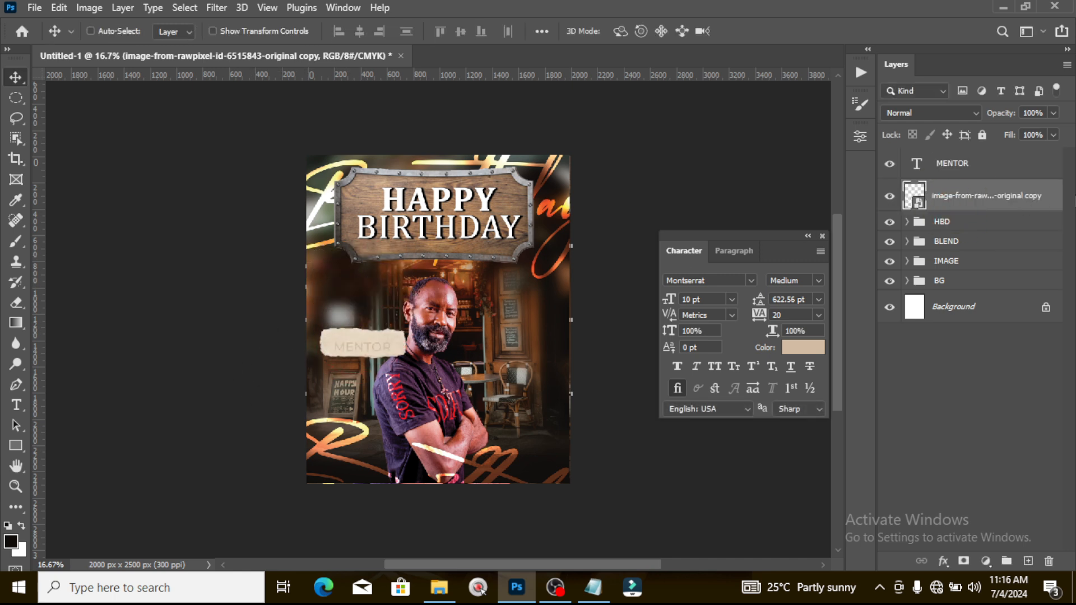
- Apply a white (ffffff) Color Overlay layer style to the paper strip
double_click(1057, 193)
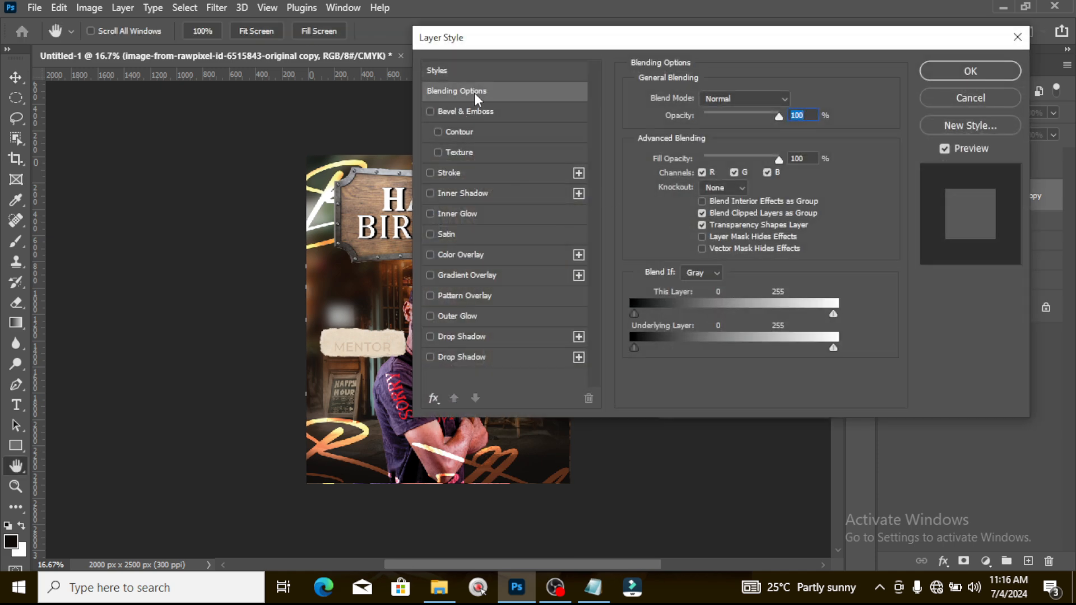
left_click(460, 257)
left_click(792, 101)
left_click_drag(684, 99, 625, 53)
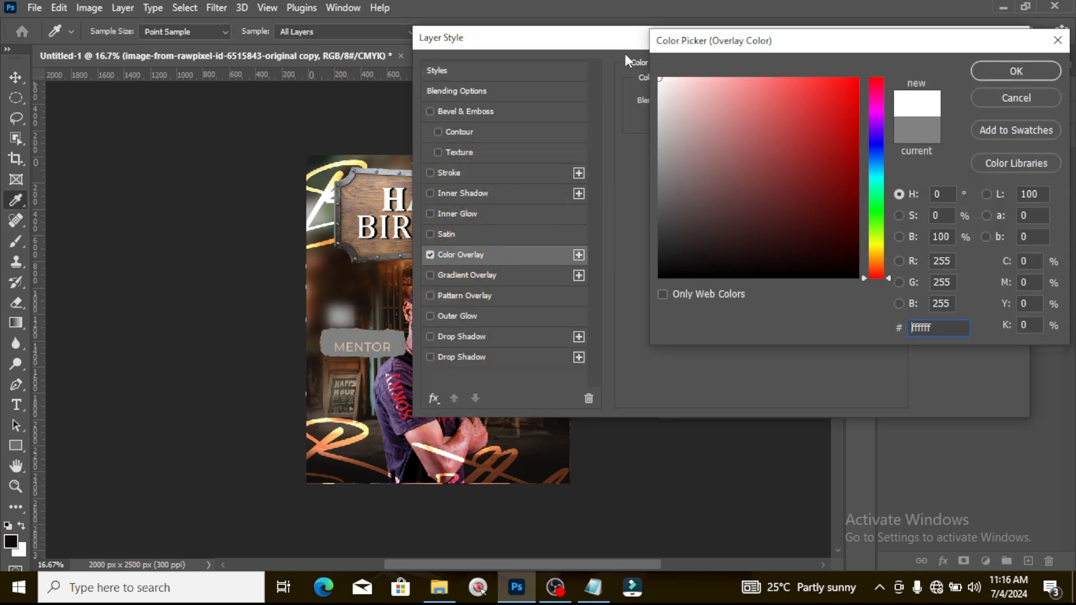
left_click(1044, 78)
left_click(966, 72)
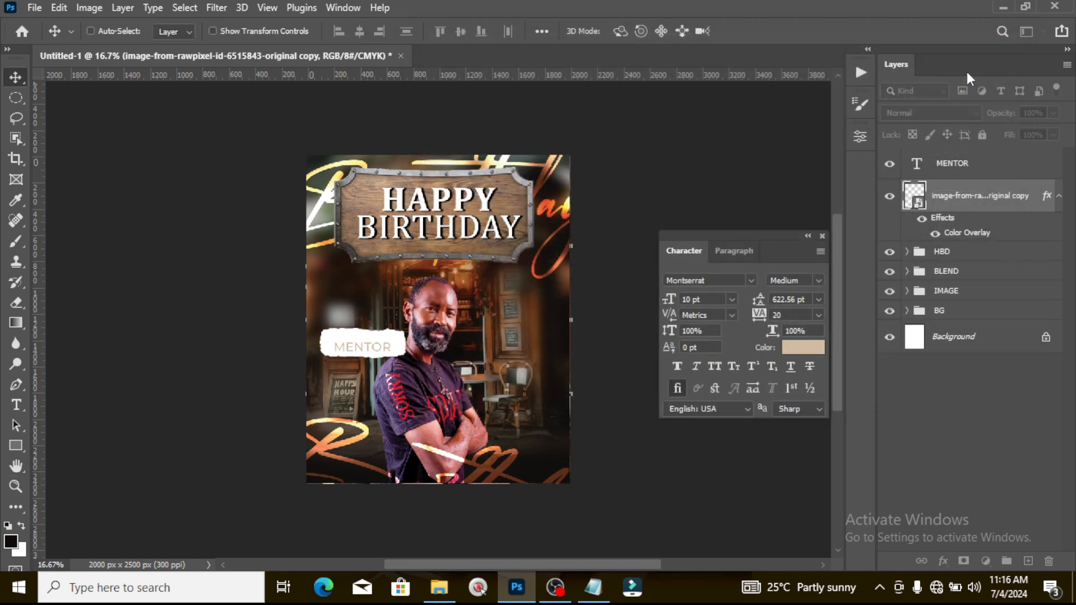
- Change the MENTOR text colour to orange-red C94C1E
left_click(952, 162)
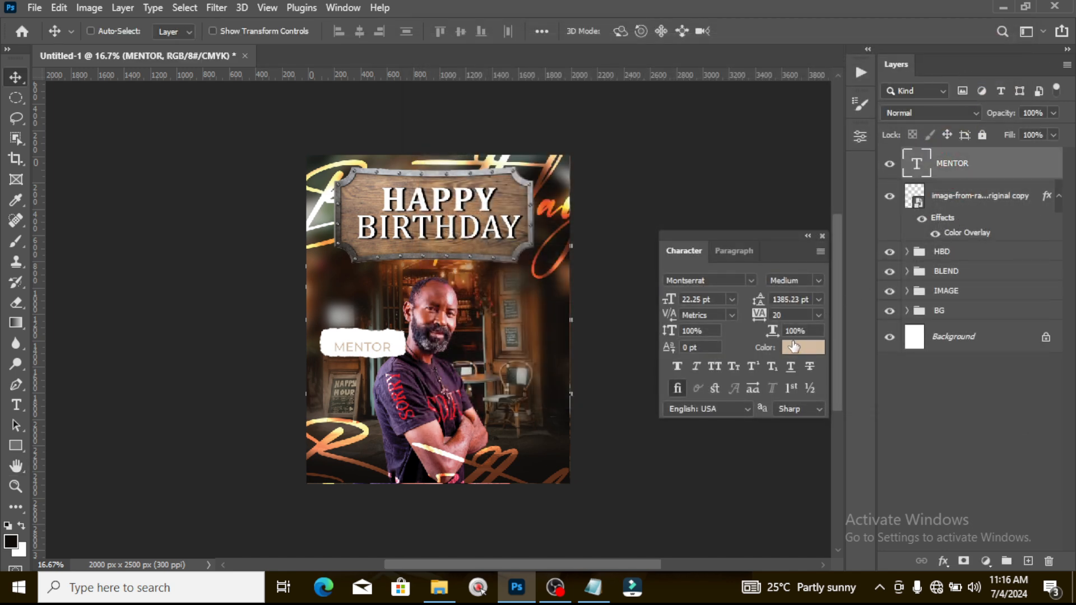
left_click(790, 349)
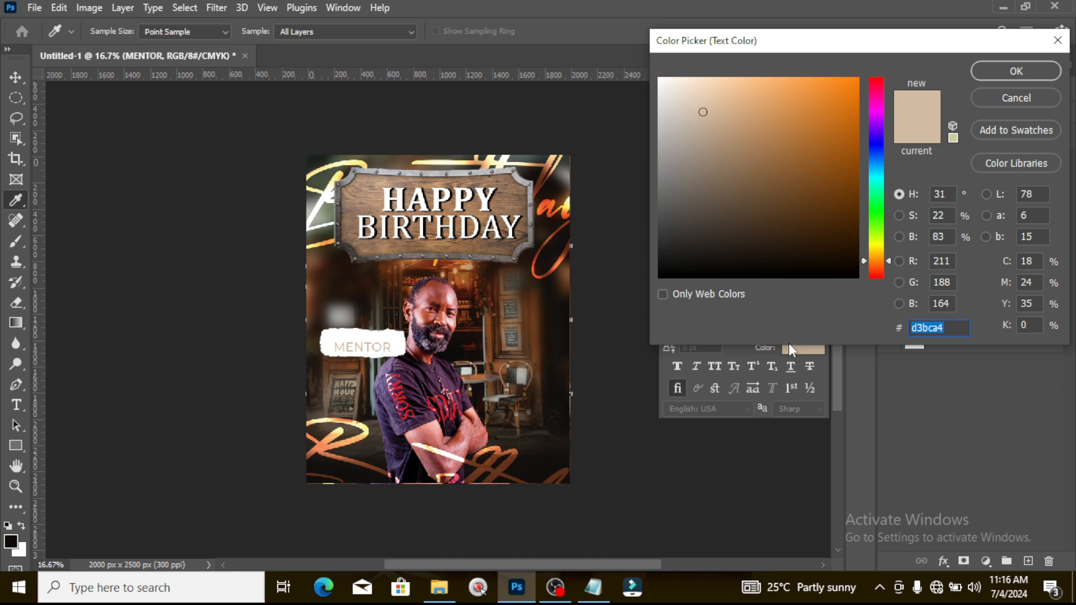
type("c9")
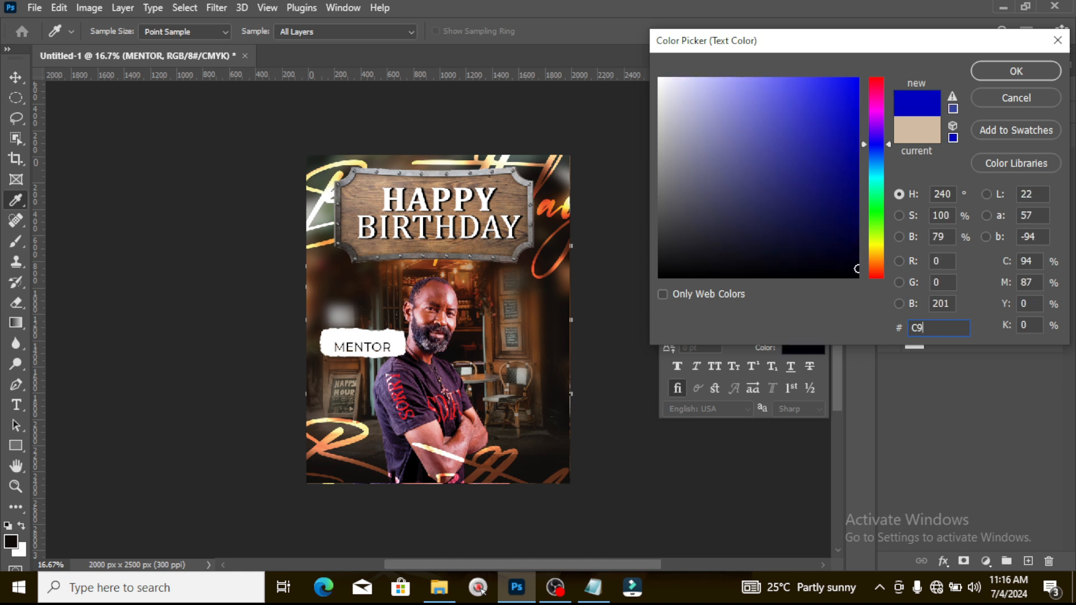
type("4c1e")
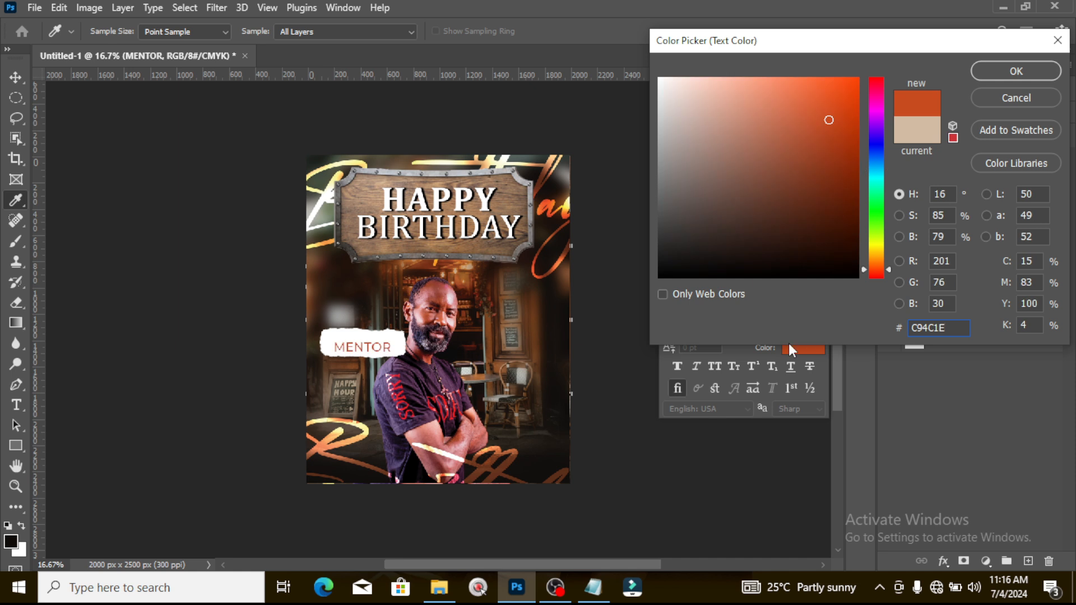
left_click(1016, 72)
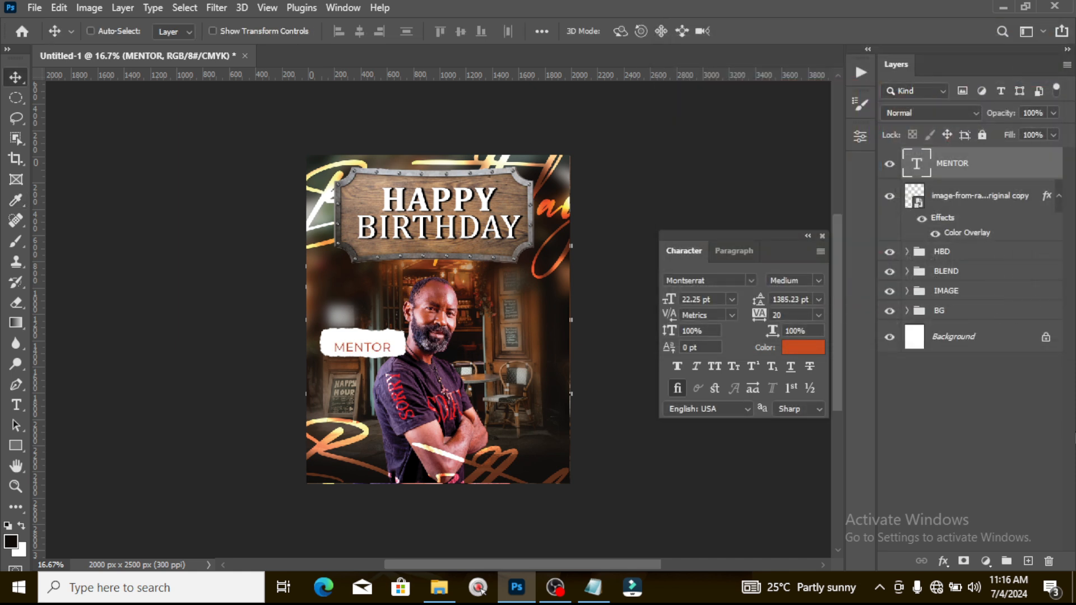
- Load the paper strip's outline as a selection and centre-justify the MENTOR text
left_click_drag(907, 232, 915, 200)
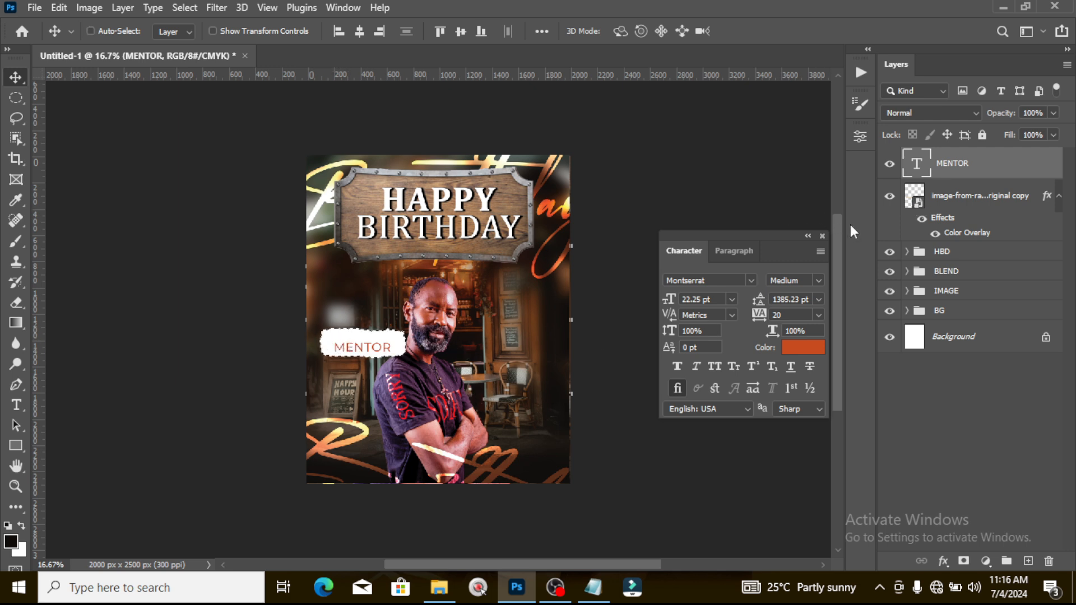
left_click(946, 200)
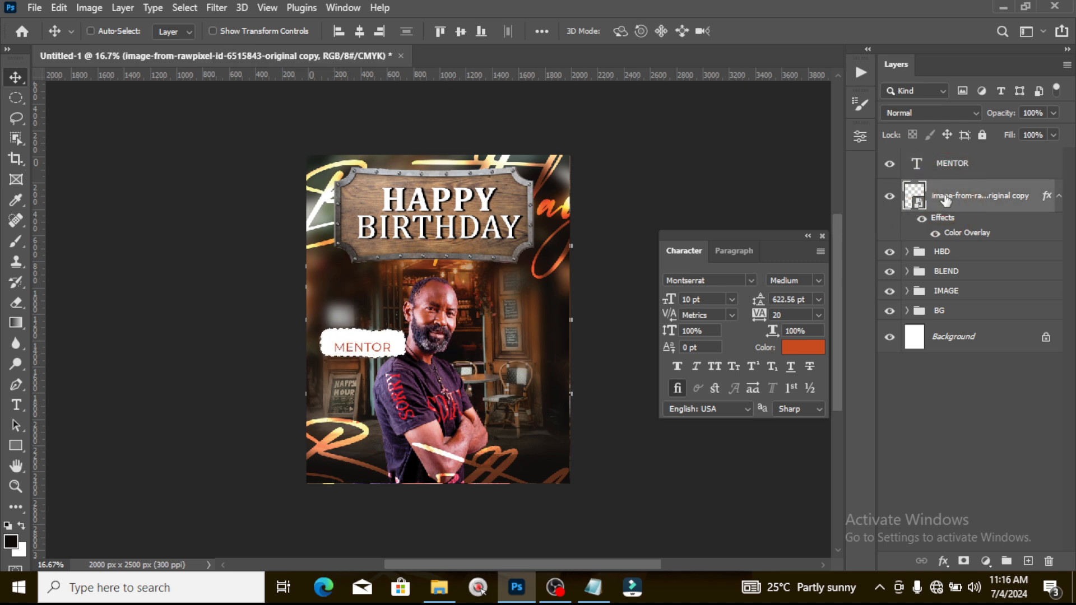
left_click(964, 168)
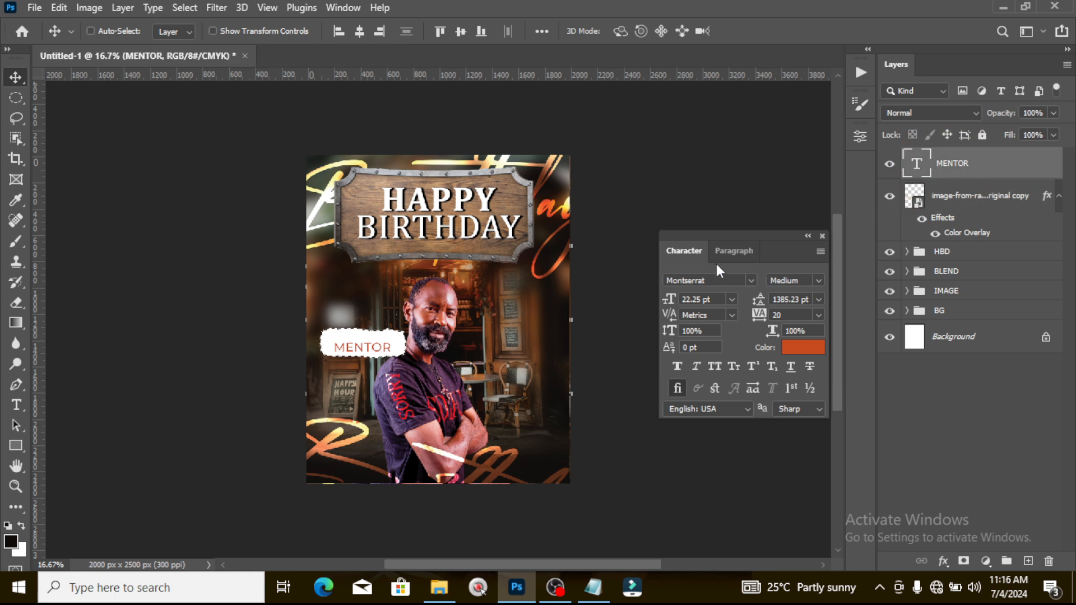
left_click(734, 251)
left_click(698, 281)
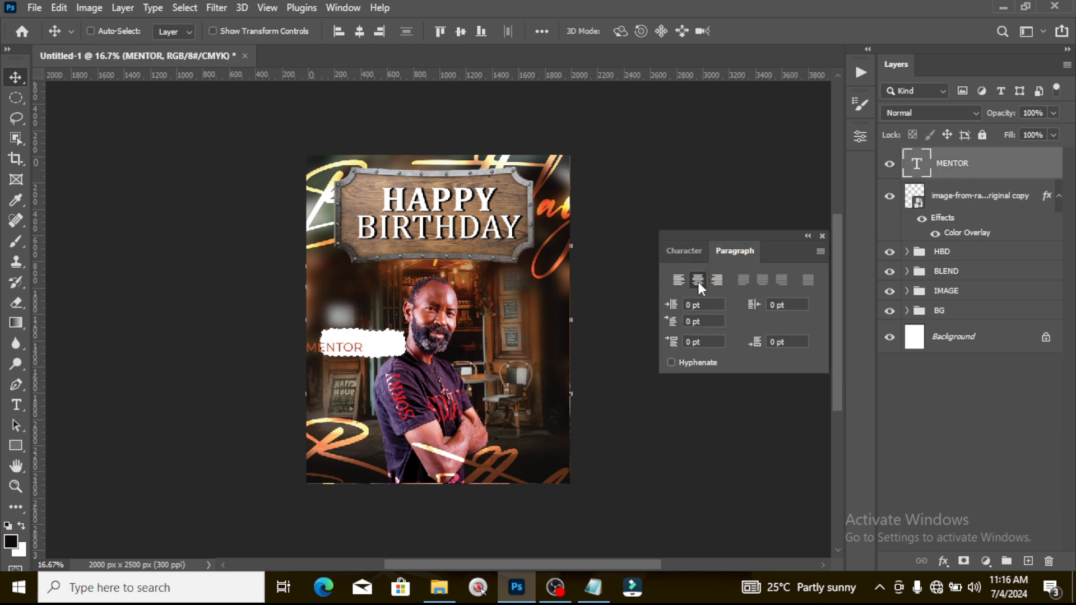
- Align the MENTOR text horizontally and vertically to the centre of the selected paper strip outline
left_click(475, 3)
left_click(463, 32)
double_click(463, 5)
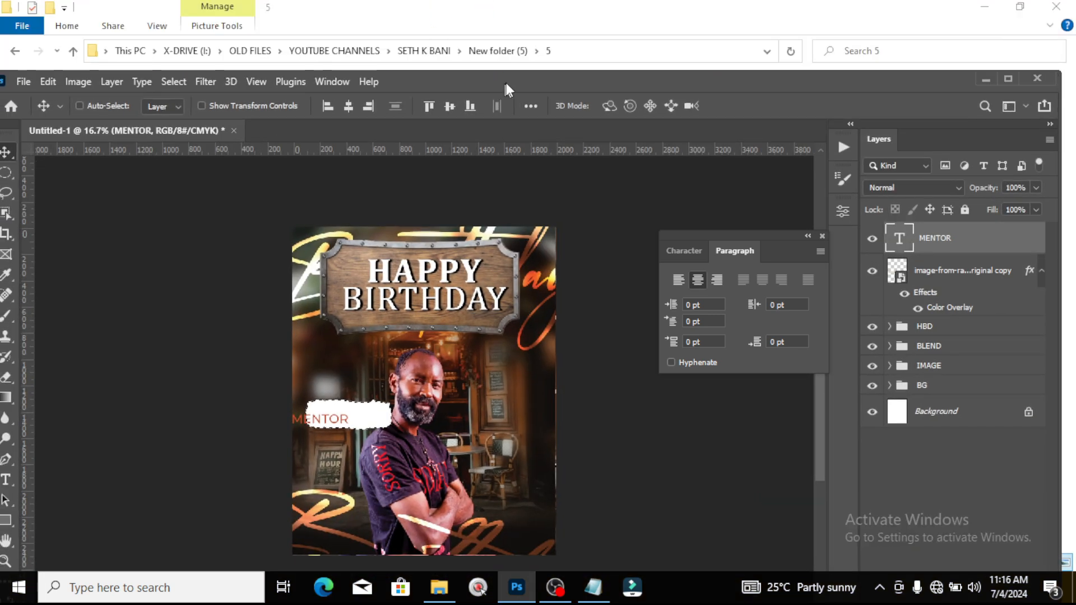
left_click_drag(505, 84, 532, 80)
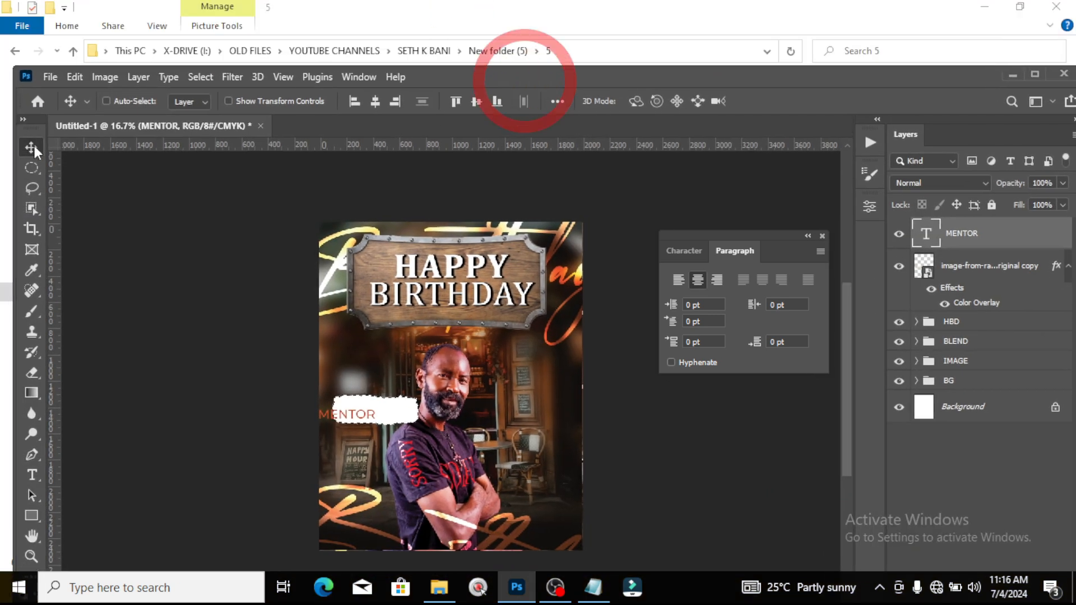
left_click(374, 107)
left_click(477, 102)
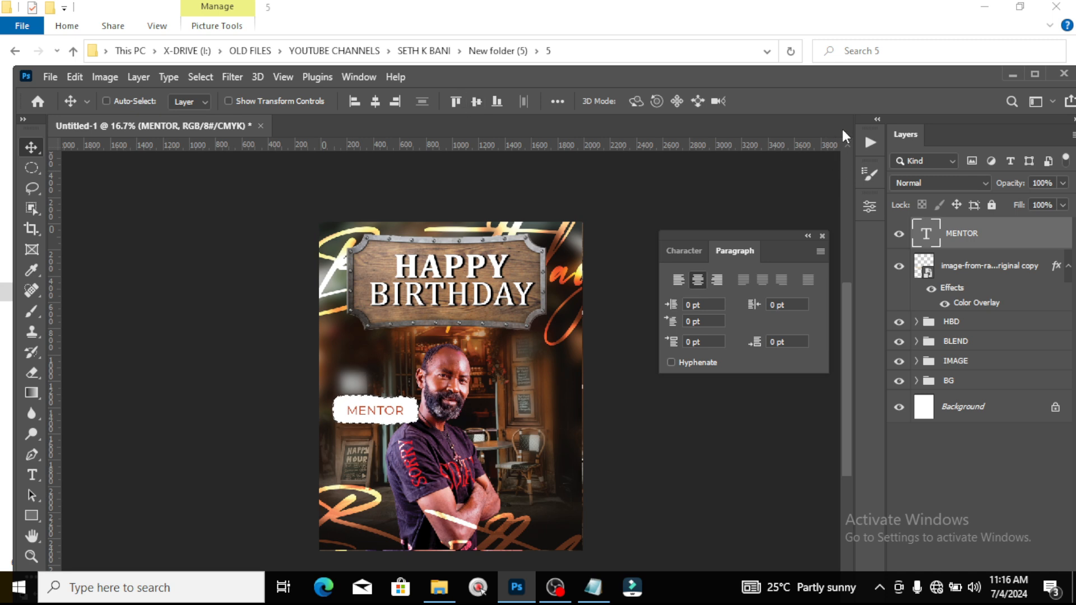
double_click(768, 77)
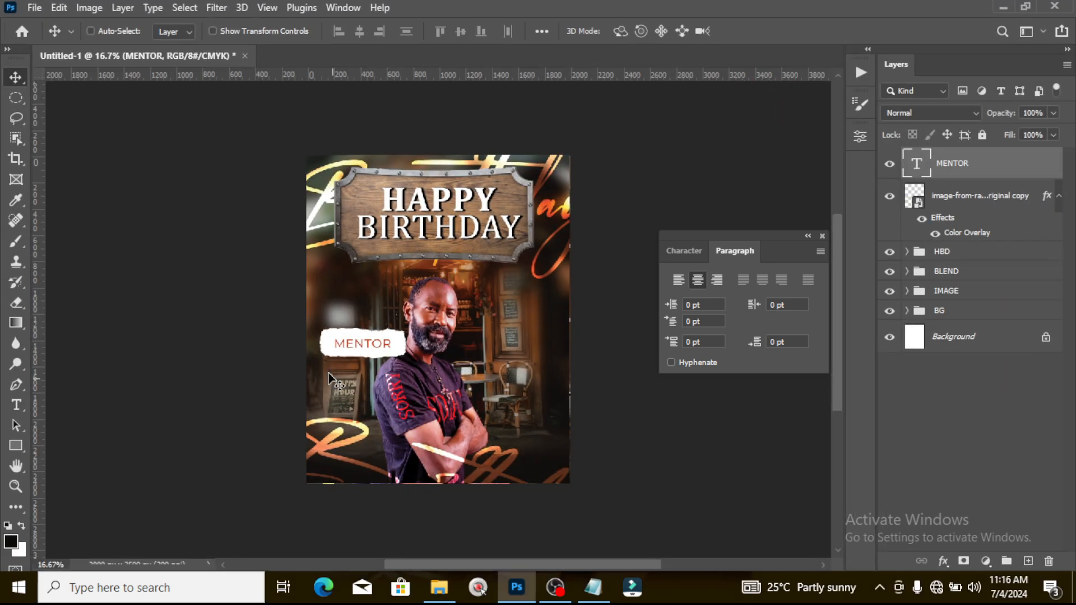
- Group the MENTOR text with its paper strip and name the group MENTOR
left_click(1027, 201, "ctrl")
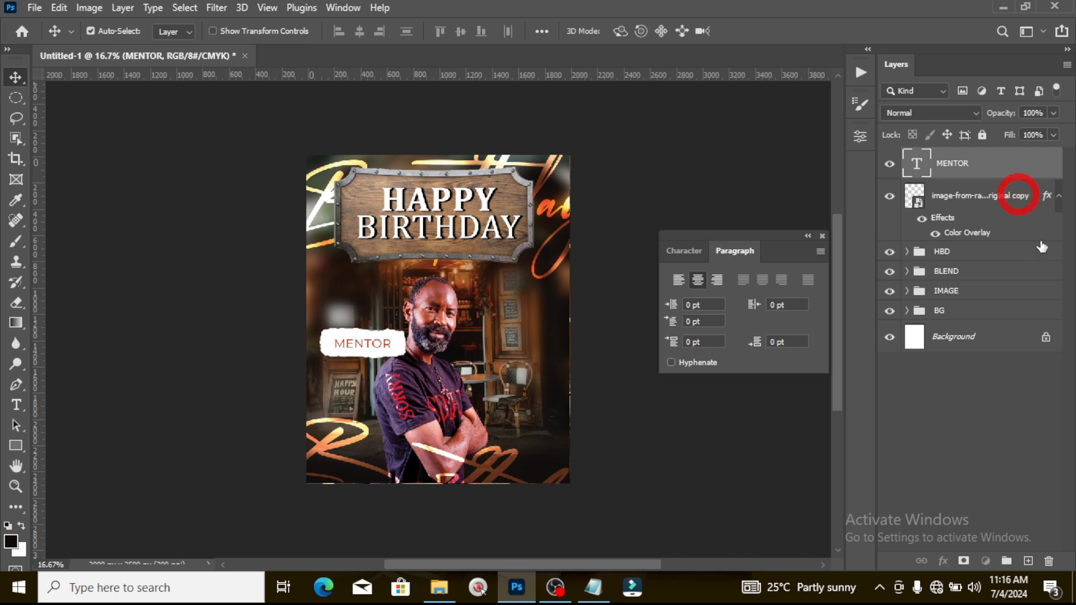
key("ctrl+g")
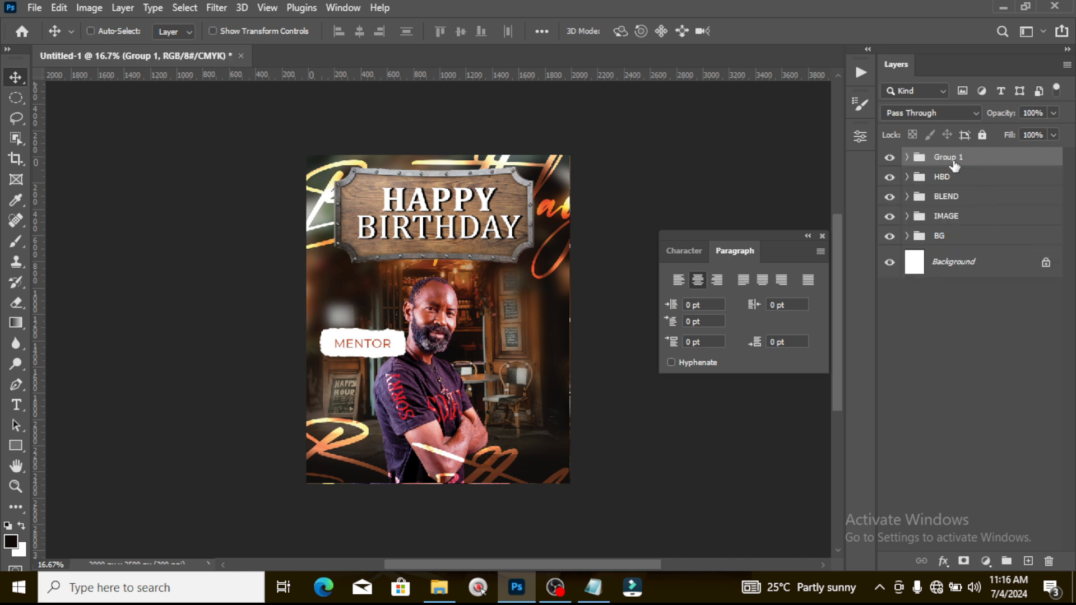
type("MENR")
key("Return")
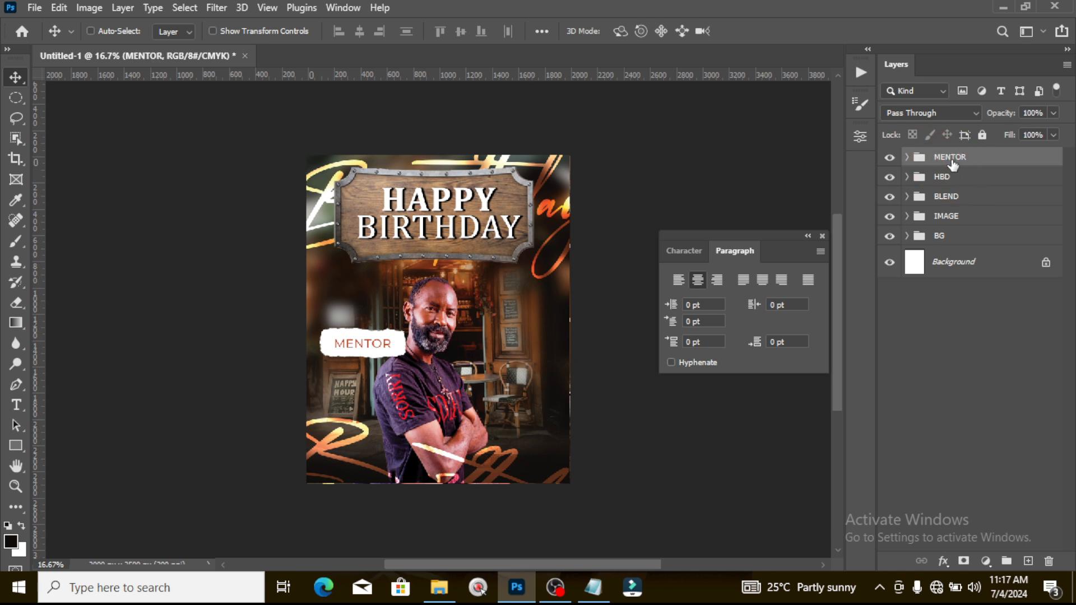
- Tilt the MENTOR label slightly clockwise beside the man's chest and place a duplicate of the group directly below it
left_click_drag(351, 347, 370, 380)
key("ctrl+t")
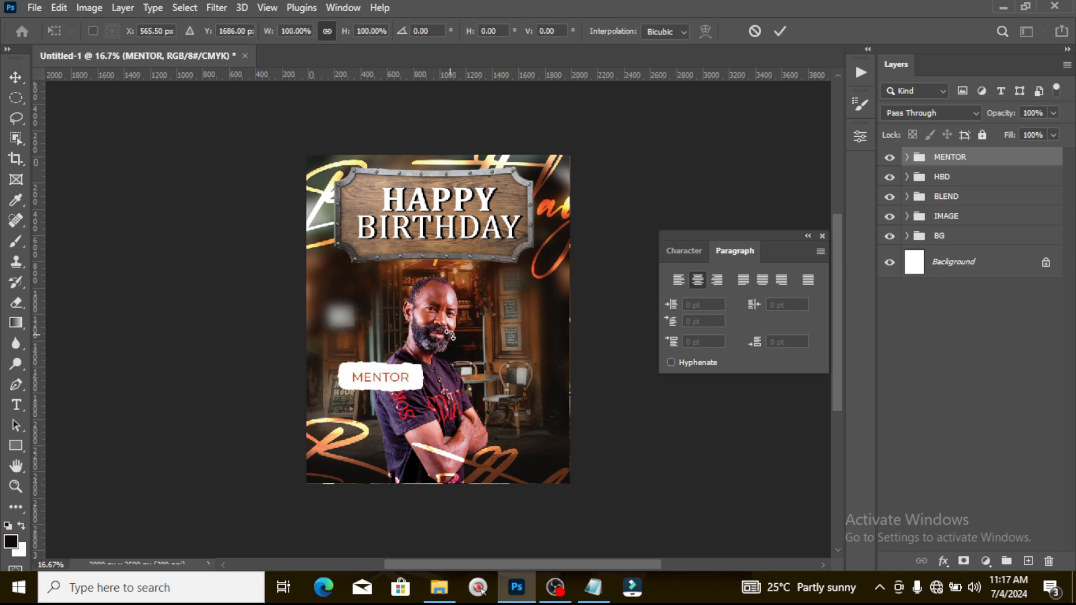
mouse_move(452, 338)
left_mouse_down()
mouse_move(488, 330)
mouse_move(461, 352)
left_mouse_up()
left_click_drag(400, 388, 369, 414)
key("Return")
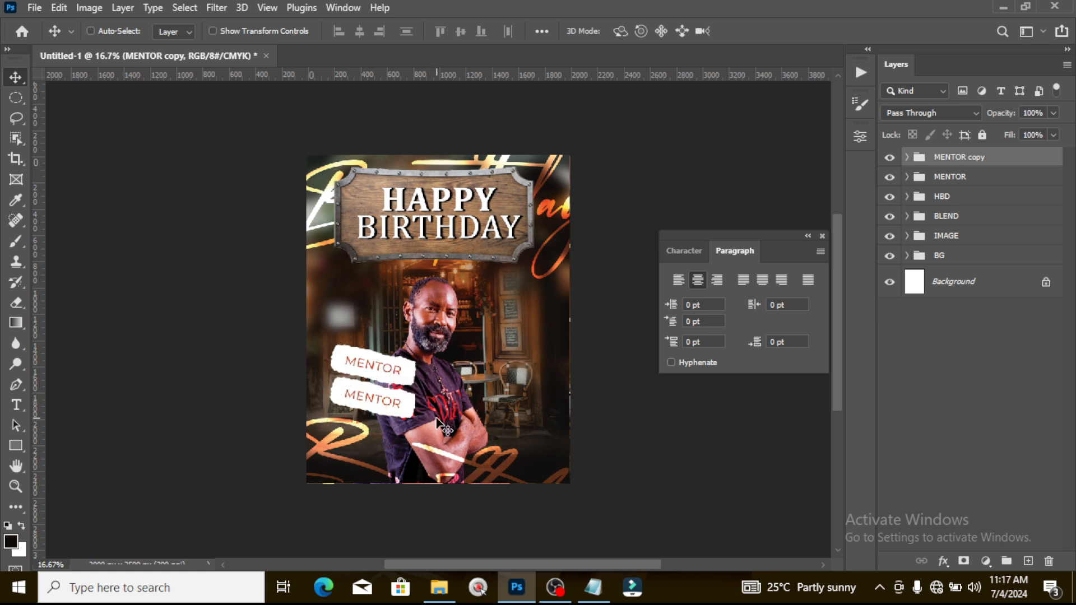
- Copy the word COACH from the Notepad file 5 and rename the duplicated MENTOR group COACH in Photoshop
left_click(593, 587)
double_click(126, 187)
key("ctrl+c")
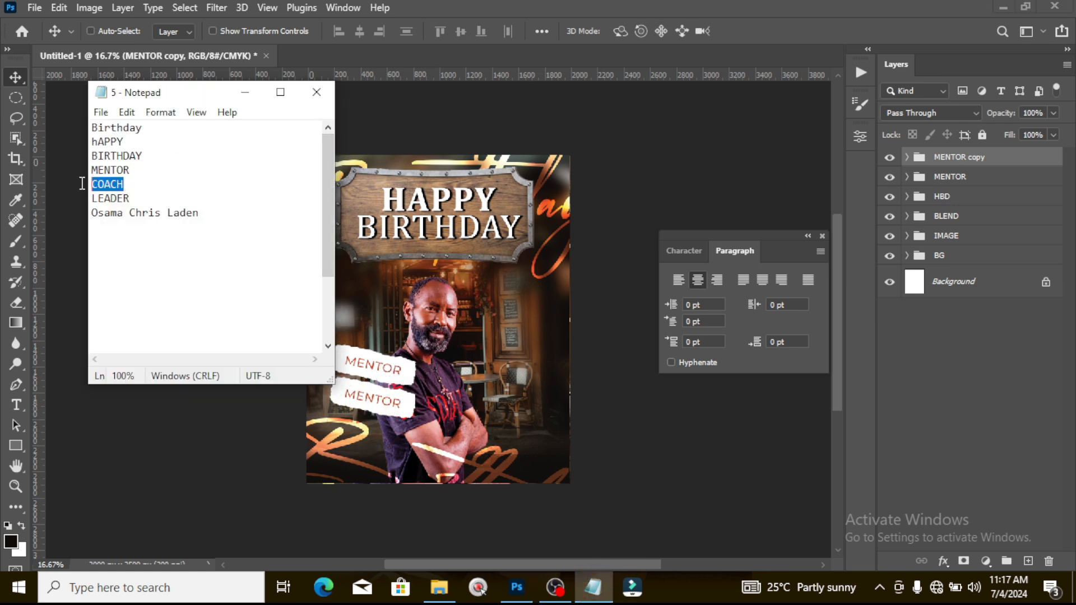
left_click(72, 180)
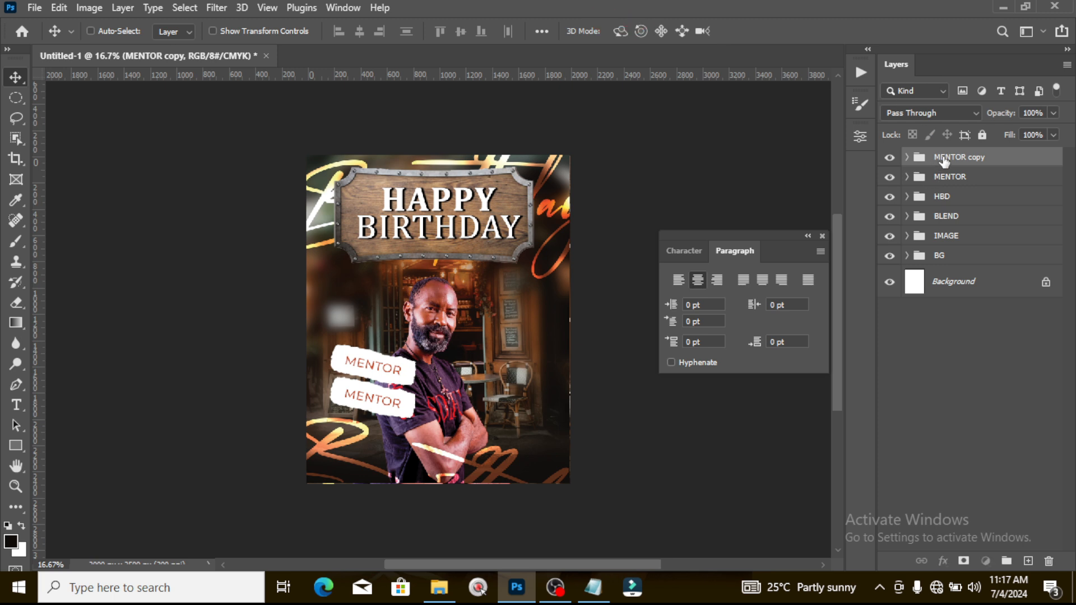
double_click(946, 158)
key("ctrl+v")
key("Return")
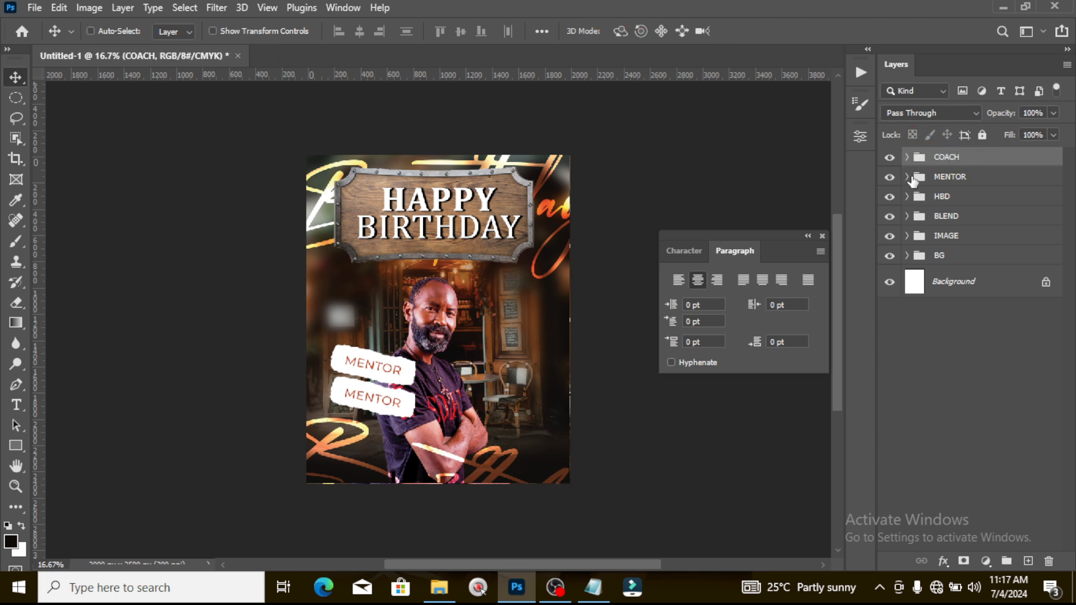
- Replace the text inside the COACH group with COACH
left_click(907, 158)
double_click(928, 185)
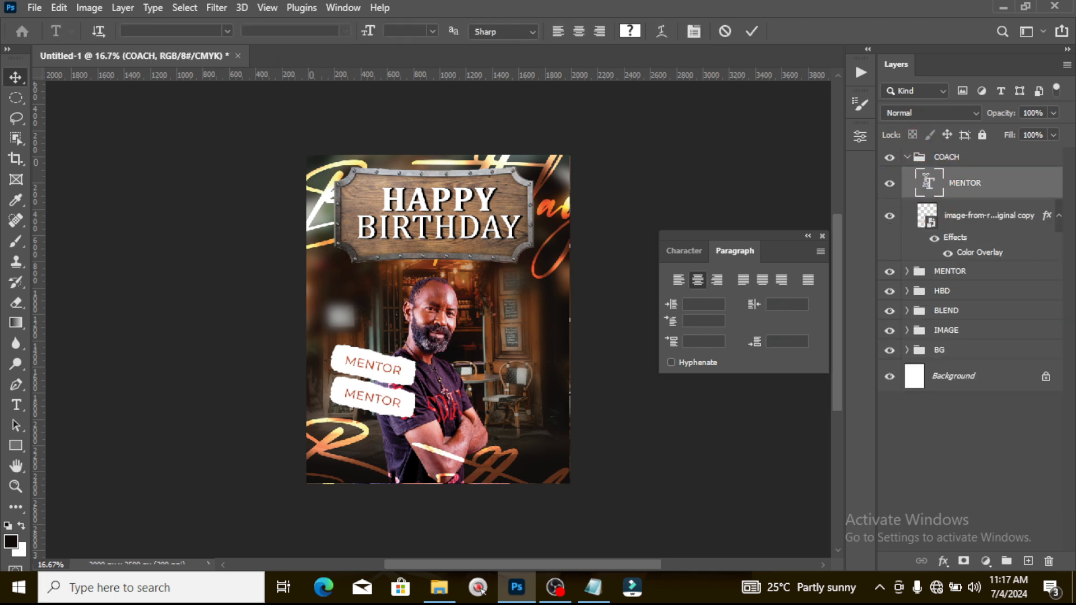
key("ctrl+v")
key("ctrl+a")
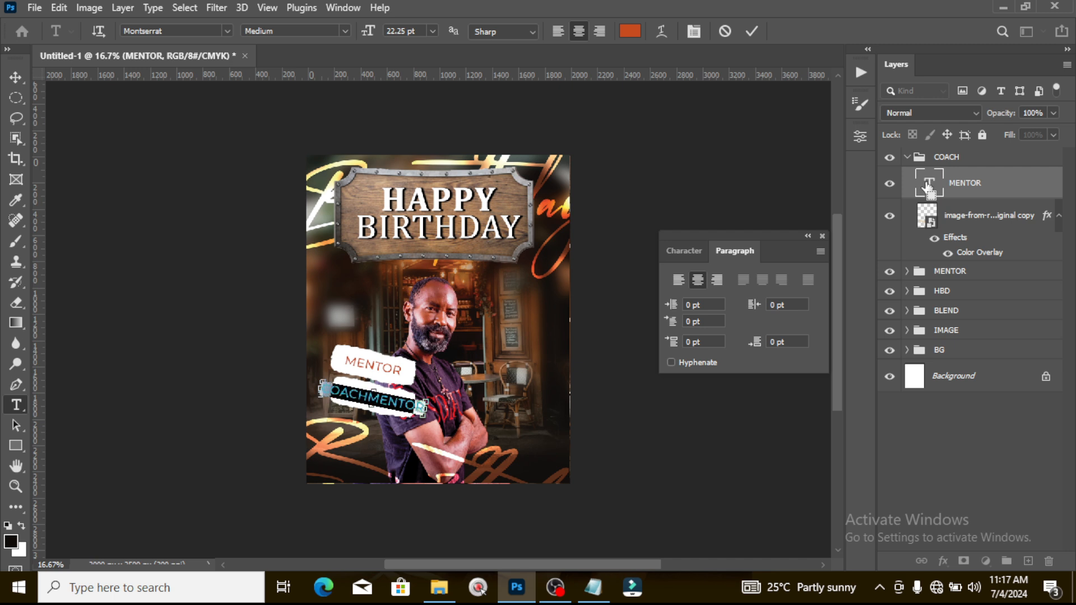
key("ctrl+v")
key("ctrl+Return")
key("v")
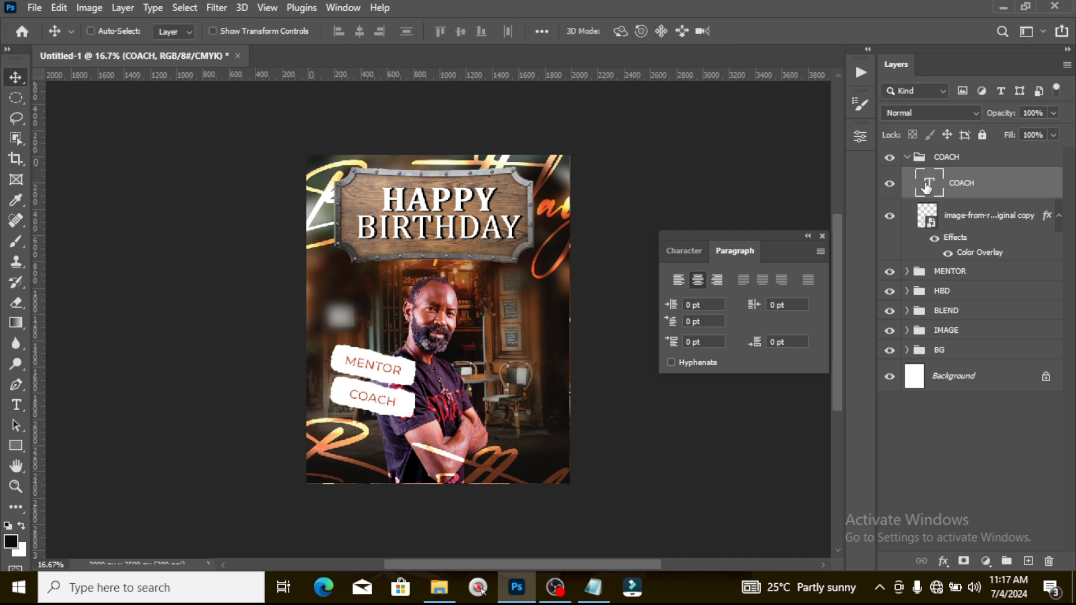
left_click(908, 158)
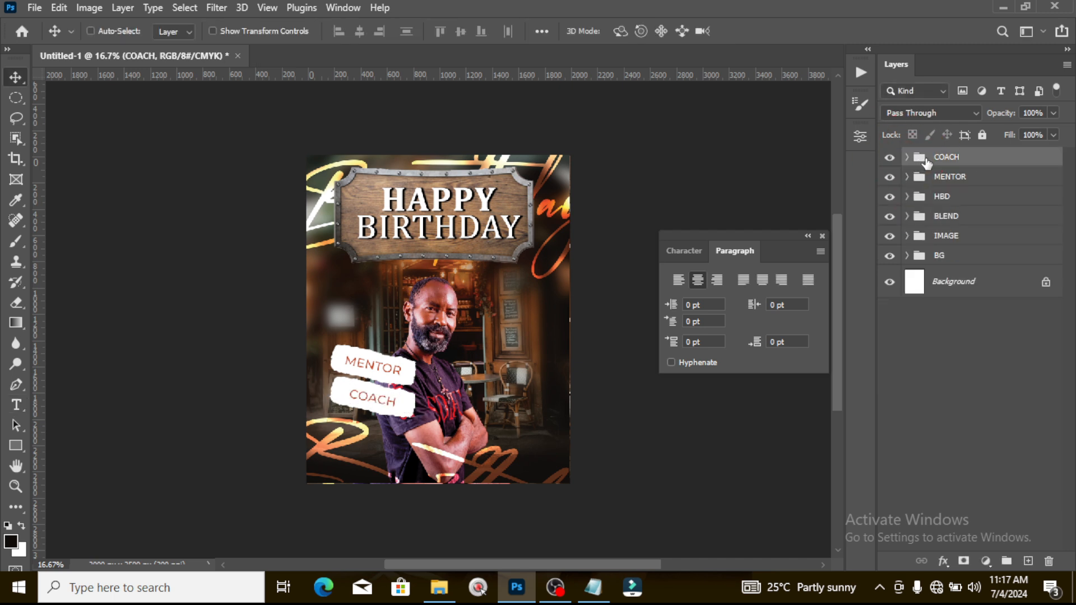
- Duplicate the COACH label directly below itself and rename the copied group LEADER, using the word from the Notepad file 5
key("ctrl+j")
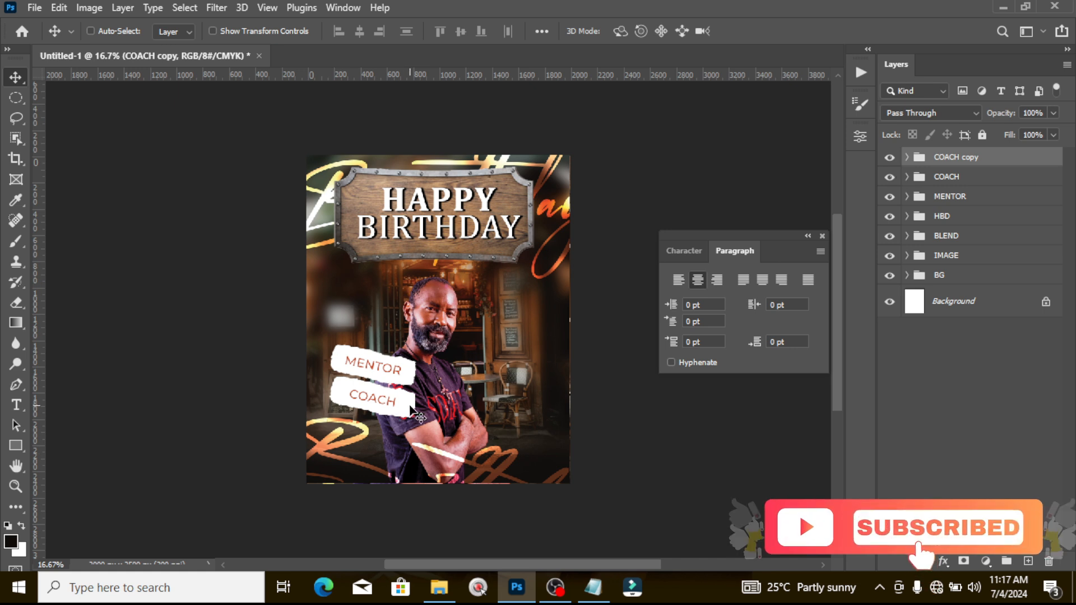
left_click_drag(385, 411, 386, 444)
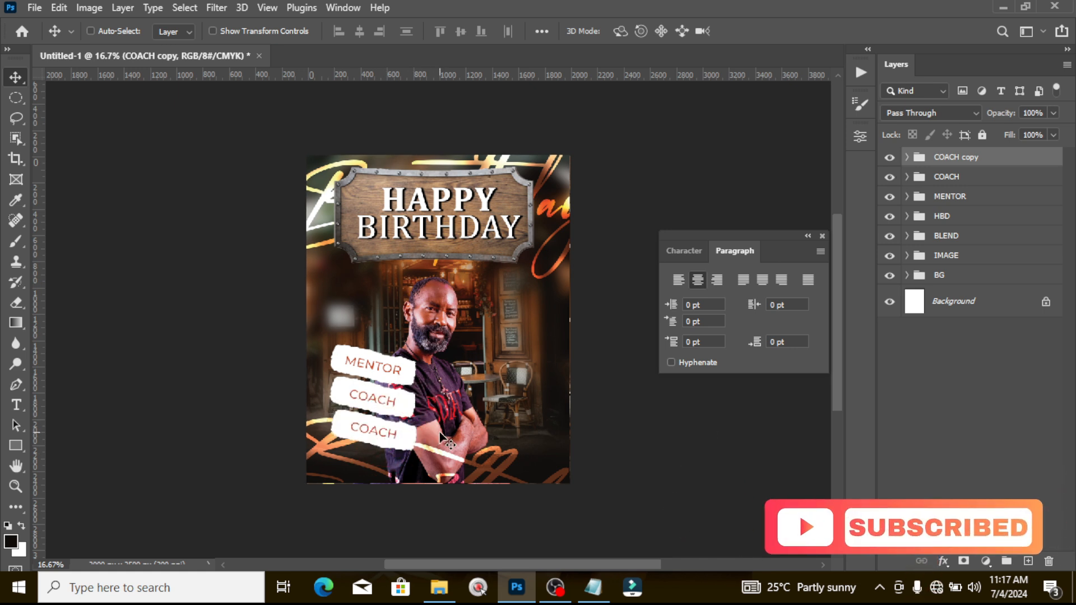
left_click(594, 589)
left_click_drag(132, 199, 72, 199)
key("ctrl+c")
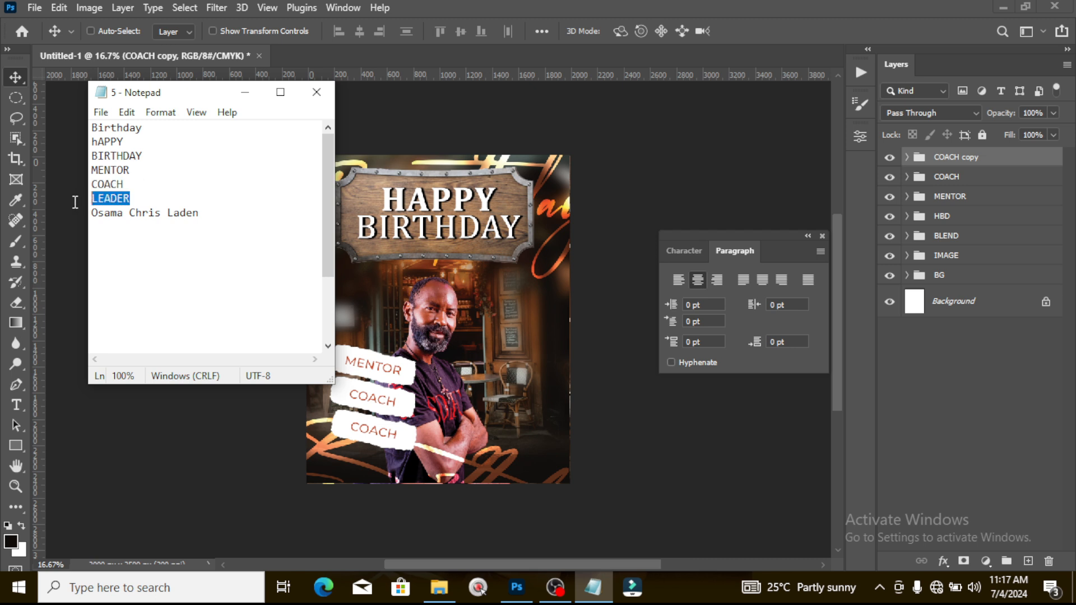
left_click(641, 7)
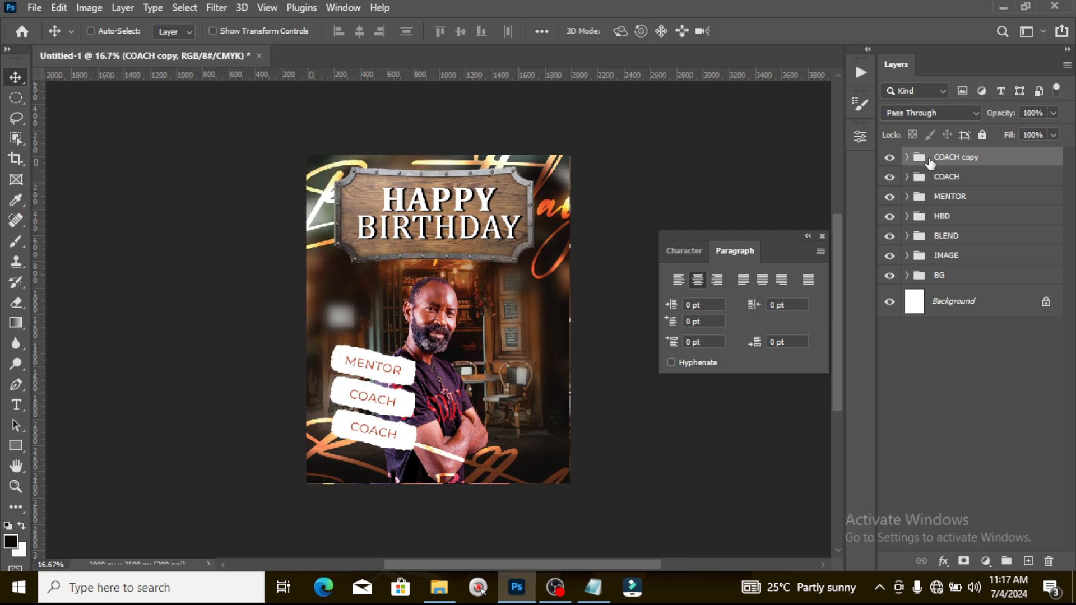
double_click(944, 158)
key("ctrl+v")
key("Return")
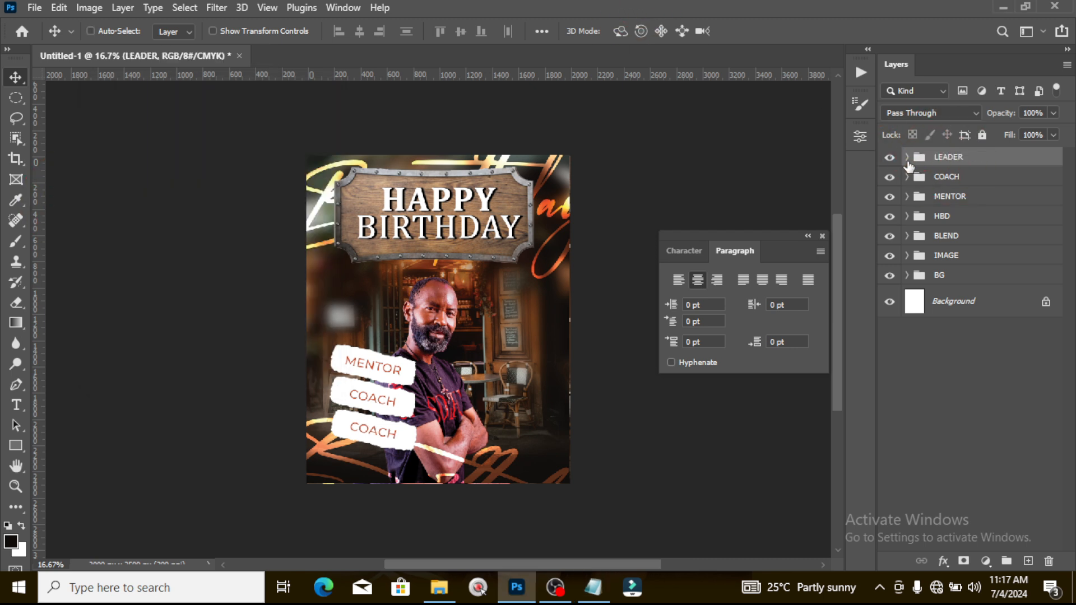
- Replace the text inside the LEADER group with LEADER
left_click(907, 157)
left_click(929, 183)
double_click(929, 183)
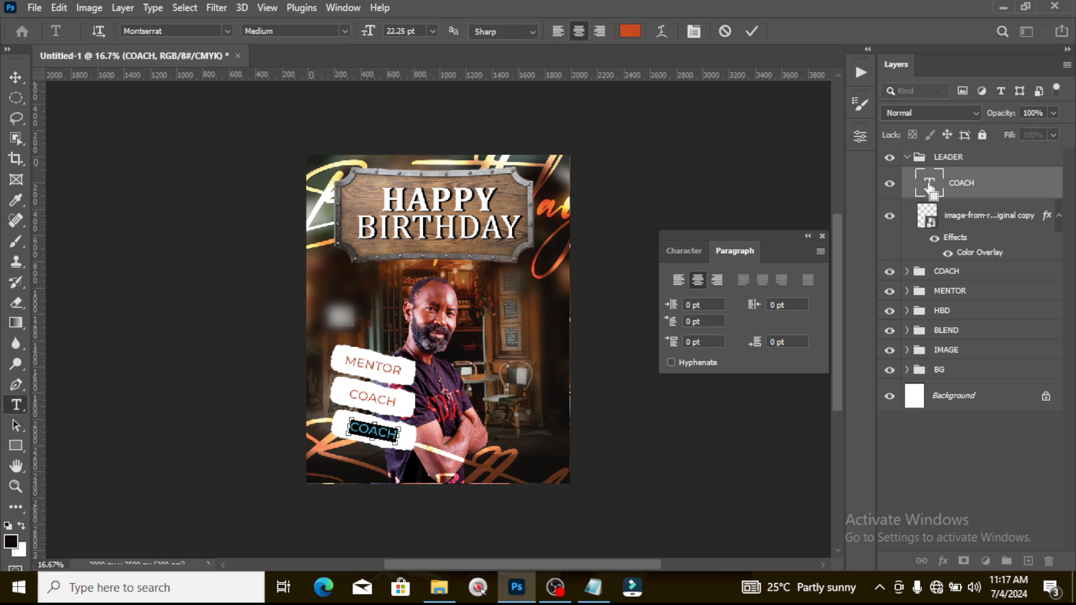
key("ctrl+v")
key("ctrl+Return")
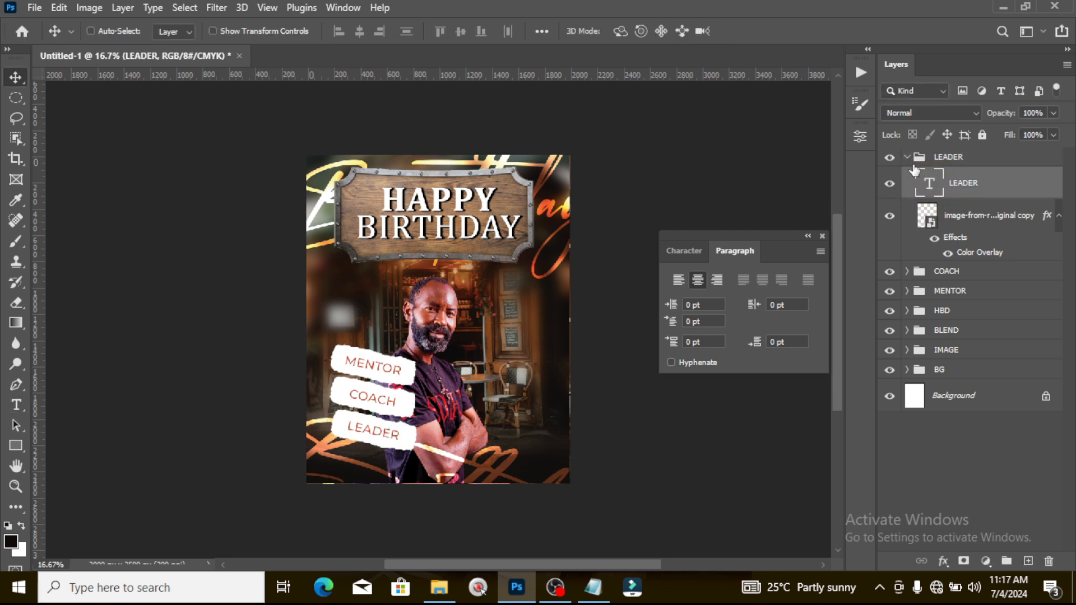
left_click(907, 158)
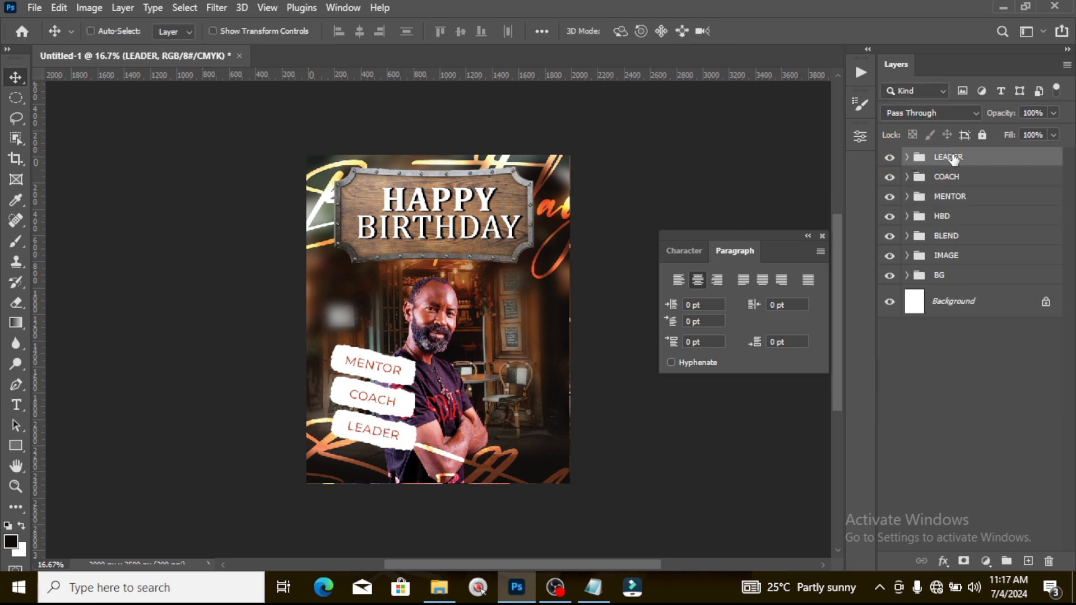
- Add a new text layer beside the man's chin containing the full name copied from the last line of the Notepad file 5
key("t")
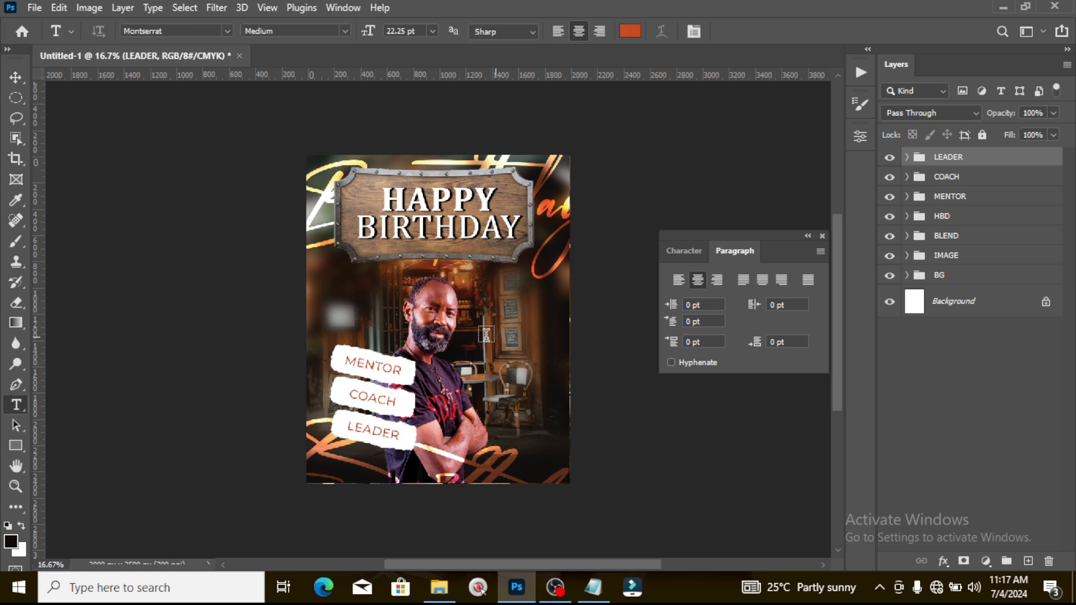
left_click(461, 341)
left_click(593, 587)
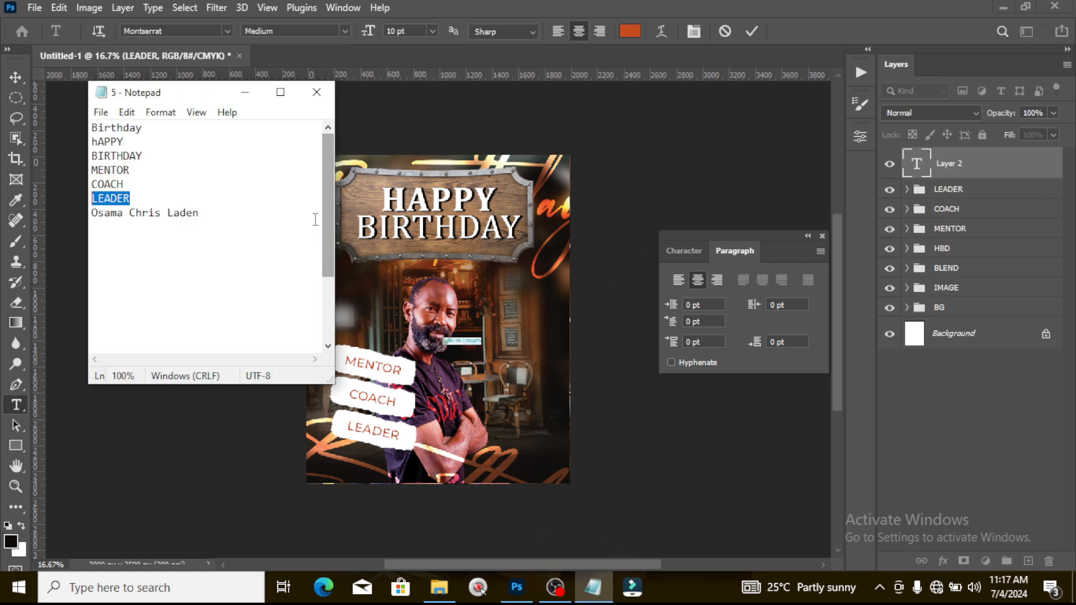
left_click(99, 226)
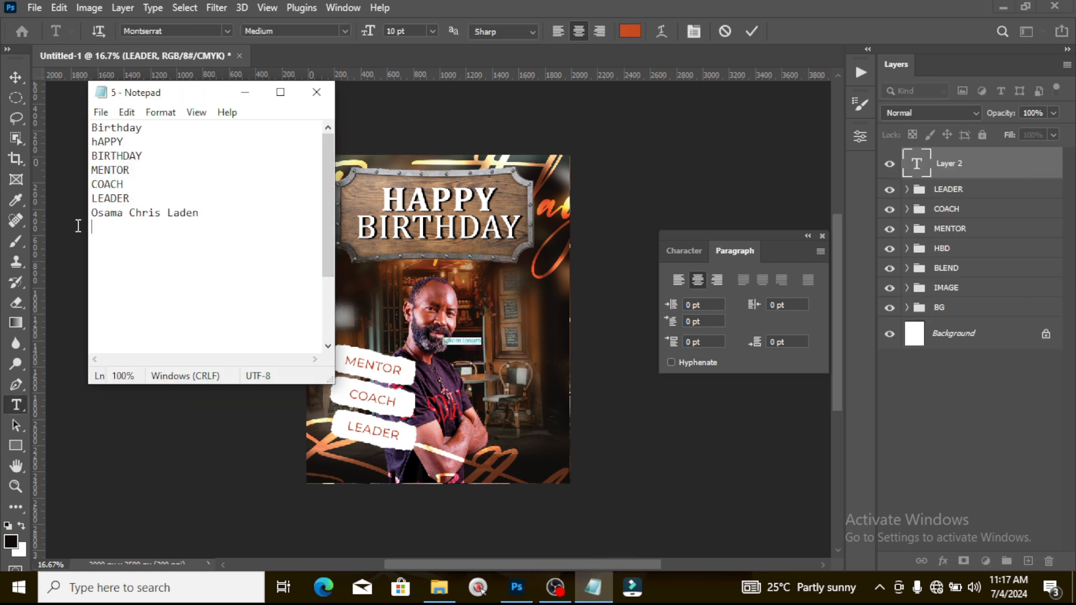
key("shift+Up")
left_click(573, 6)
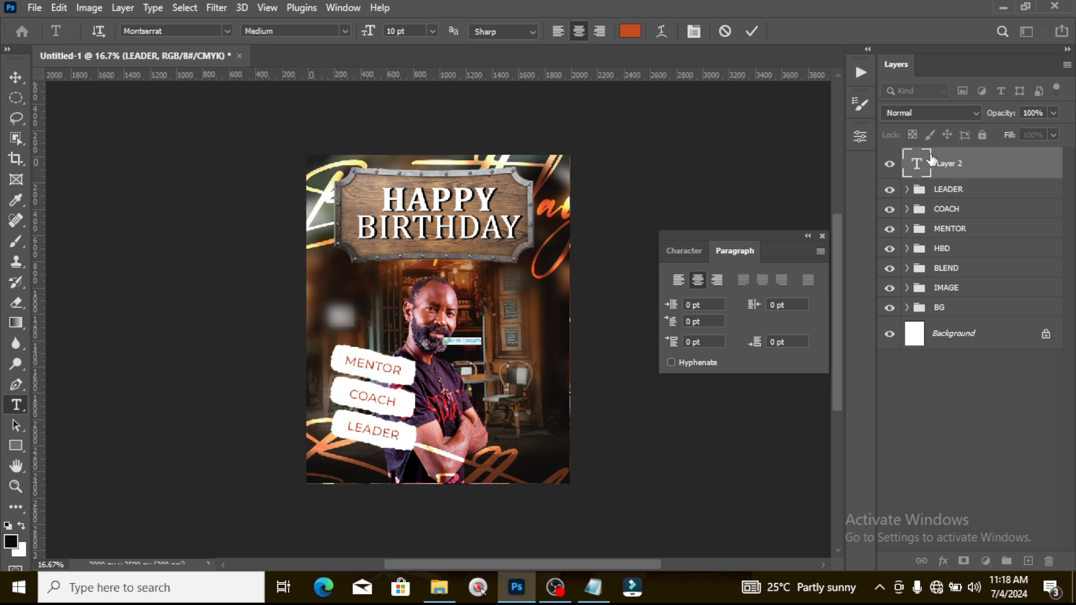
double_click(924, 163)
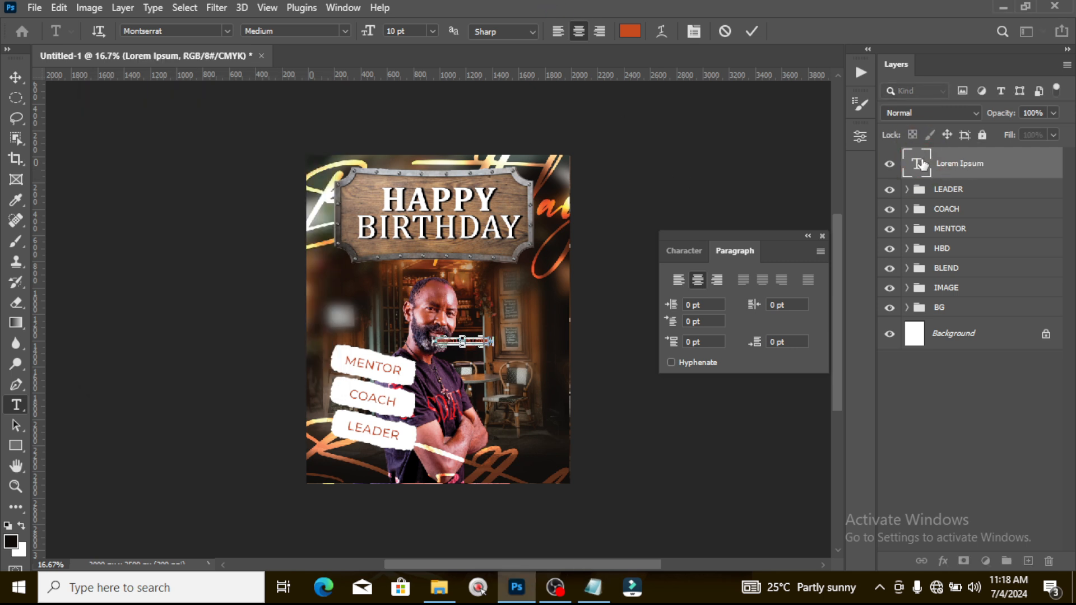
left_click(921, 160)
left_click(681, 251)
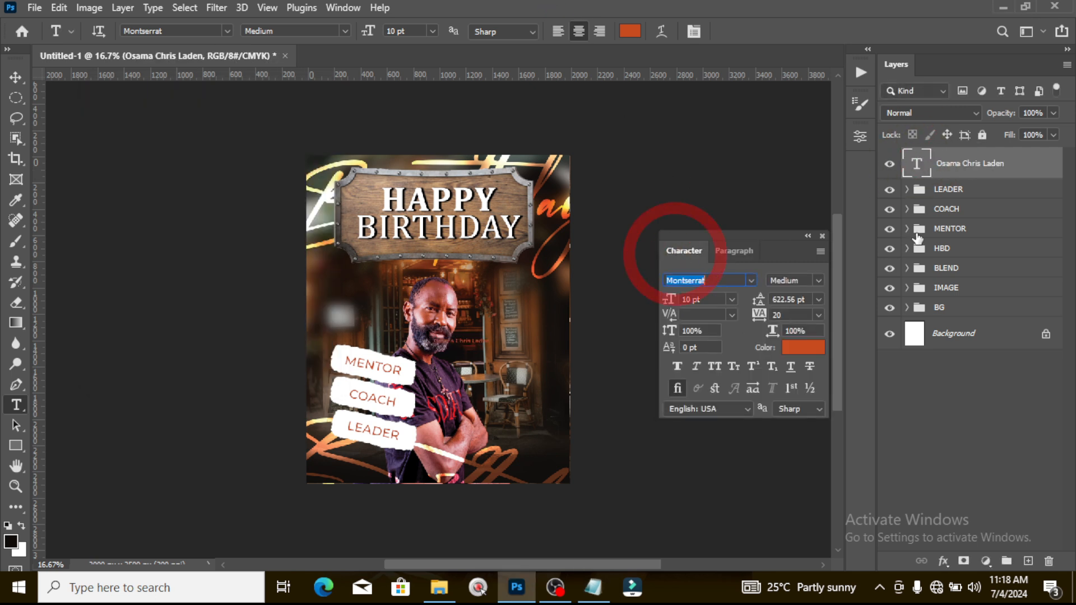
left_click(965, 166)
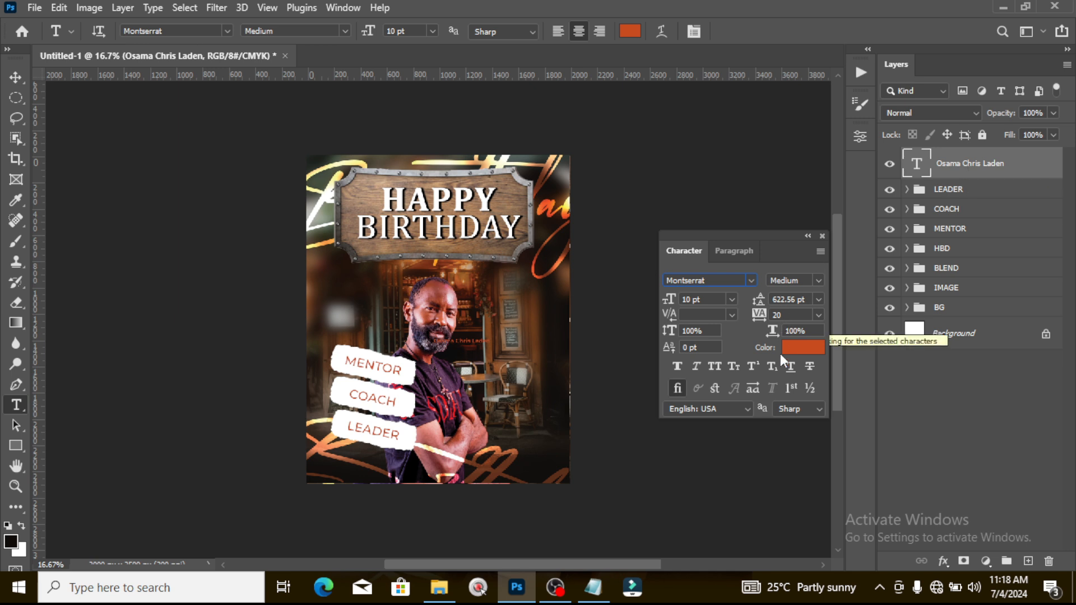
- Change the full-name text's colour to white, ffffff
left_click(803, 347)
type("ffffff")
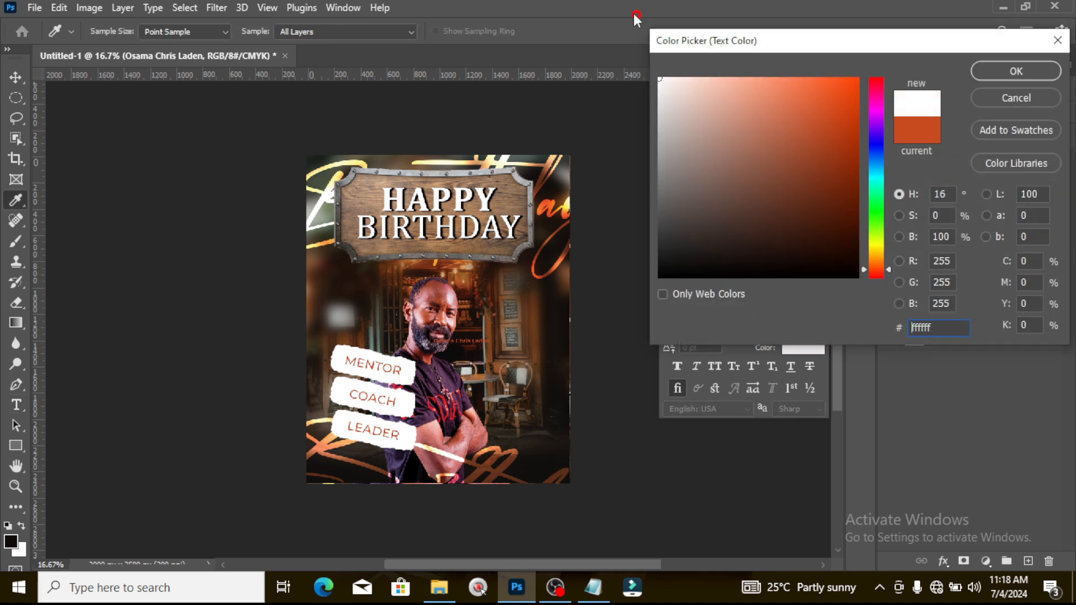
left_click(1020, 70)
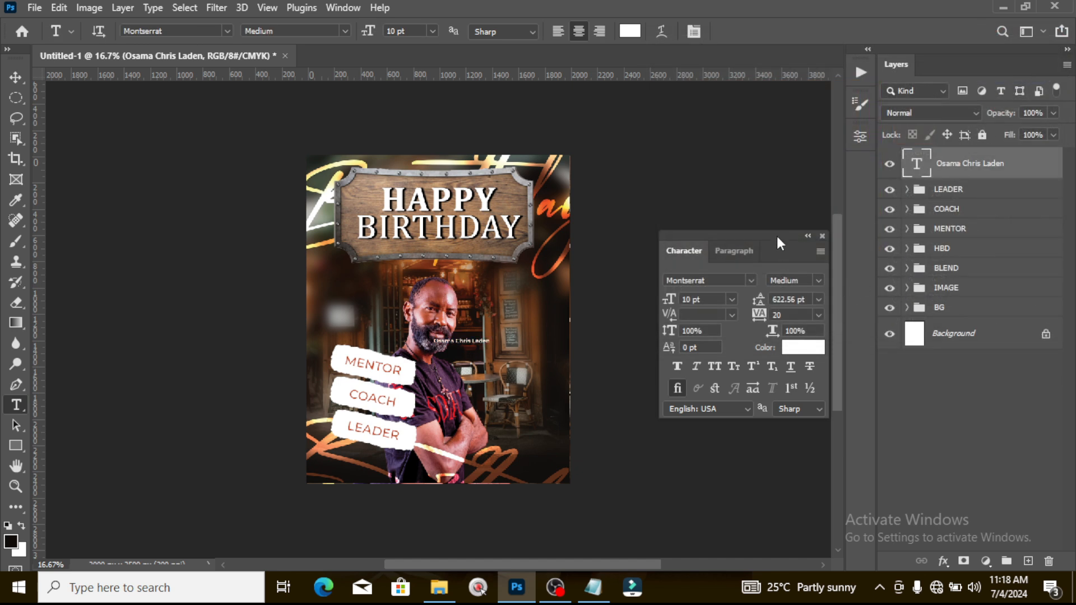
- Enlarge the full-name text to about 225% and rotate it 90° counter clockwise beside the man
key("ctrl+t")
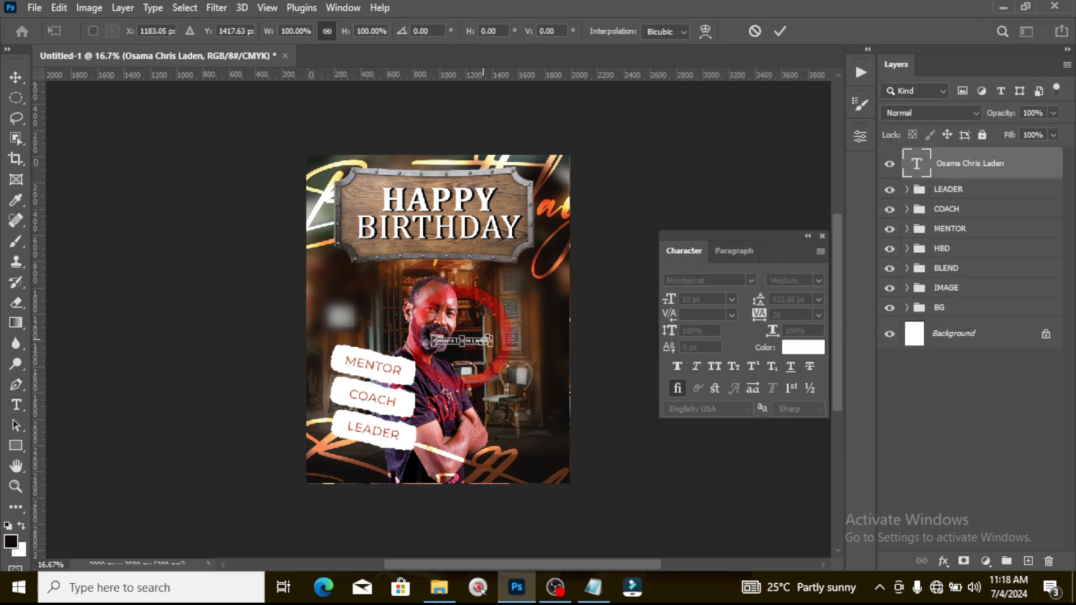
left_click_drag(492, 340, 561, 325)
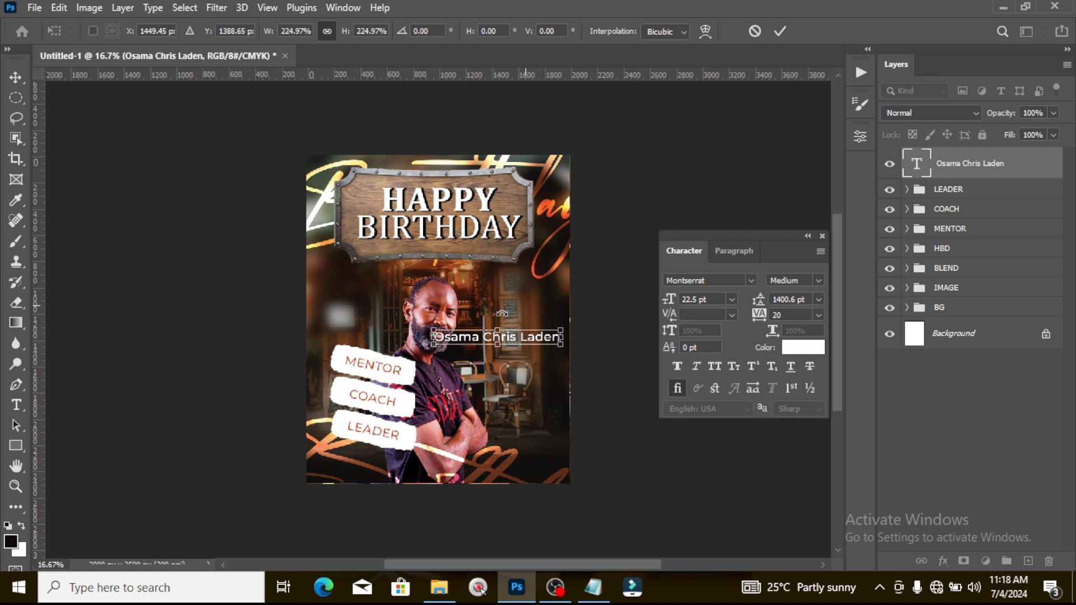
right_click(493, 310)
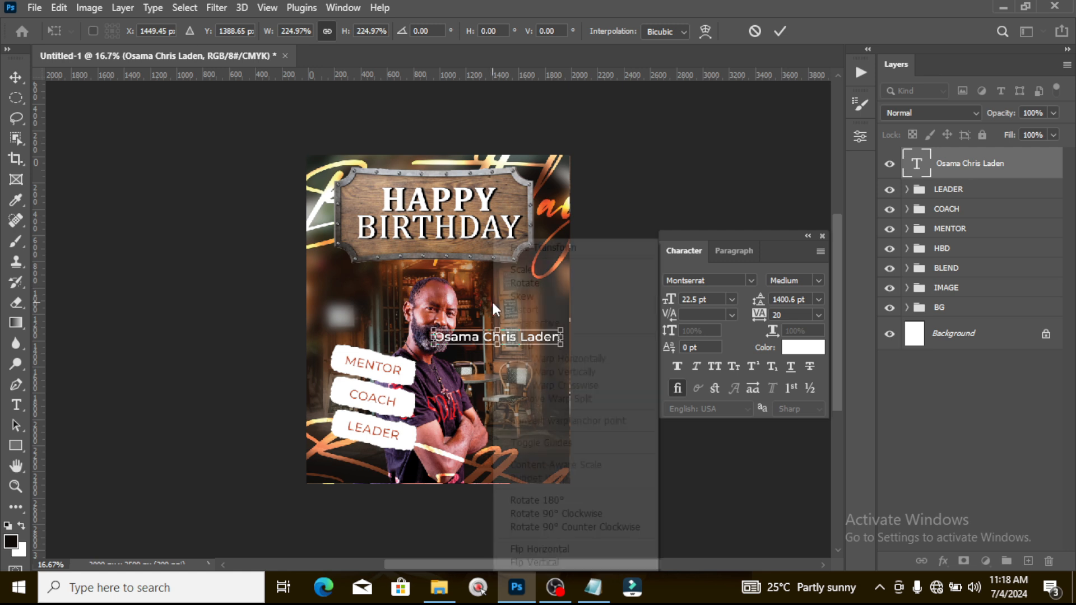
left_click(556, 529)
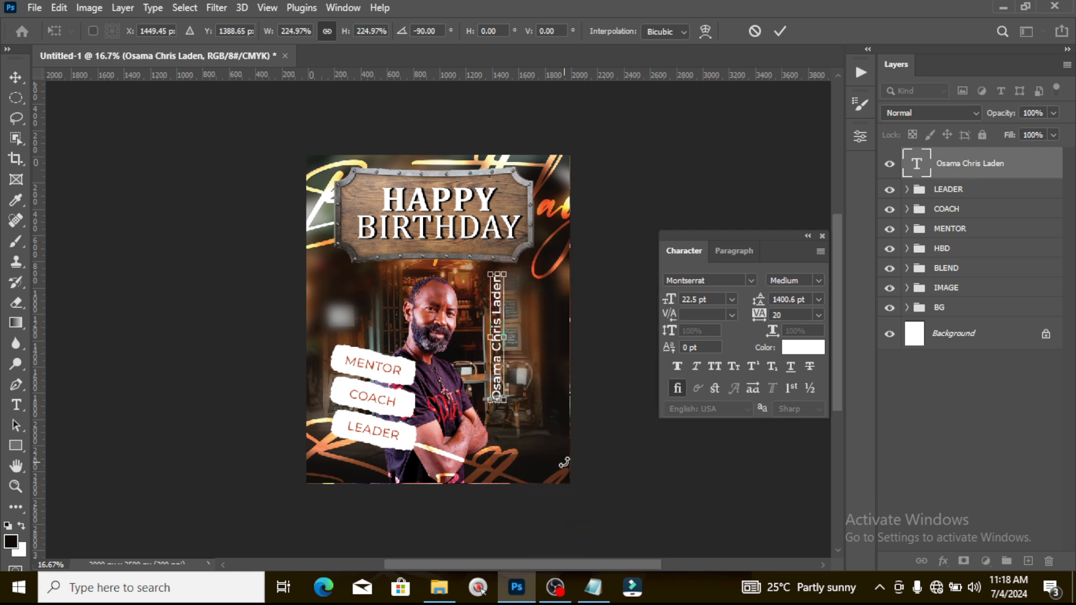
key("Return")
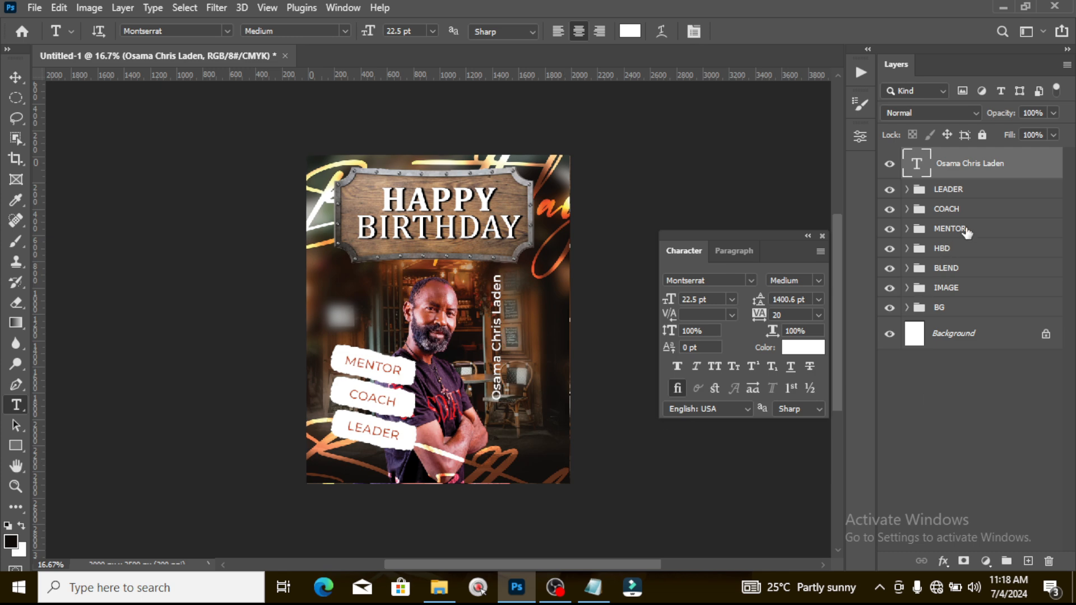
- Add a Multiply drop shadow to the full-name text with distance 4 px, spread 11% and size 73 px
double_click(1030, 164)
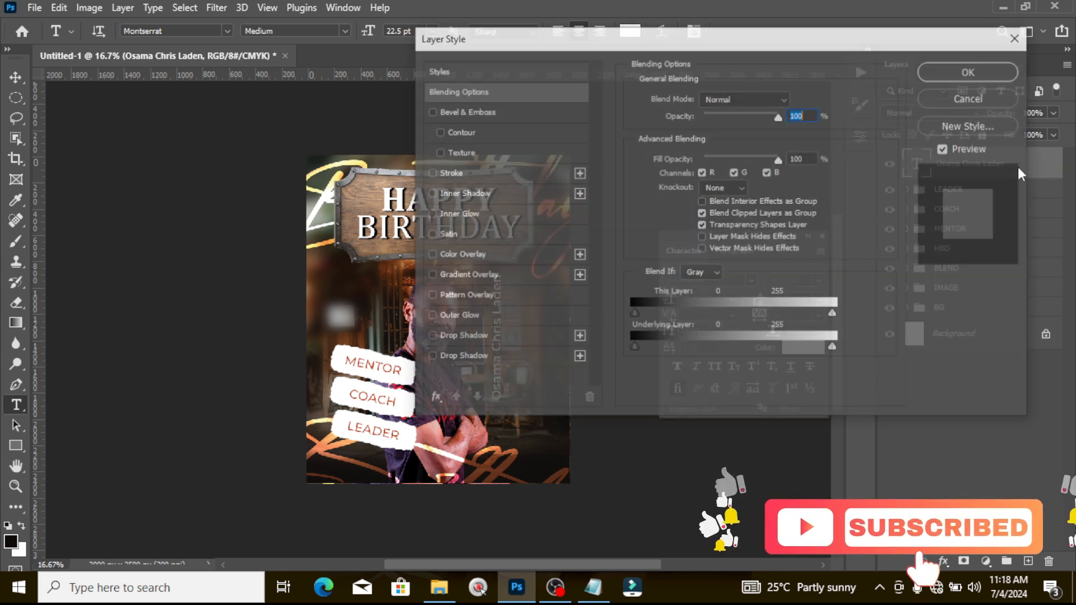
left_click_drag(577, 36, 679, 29)
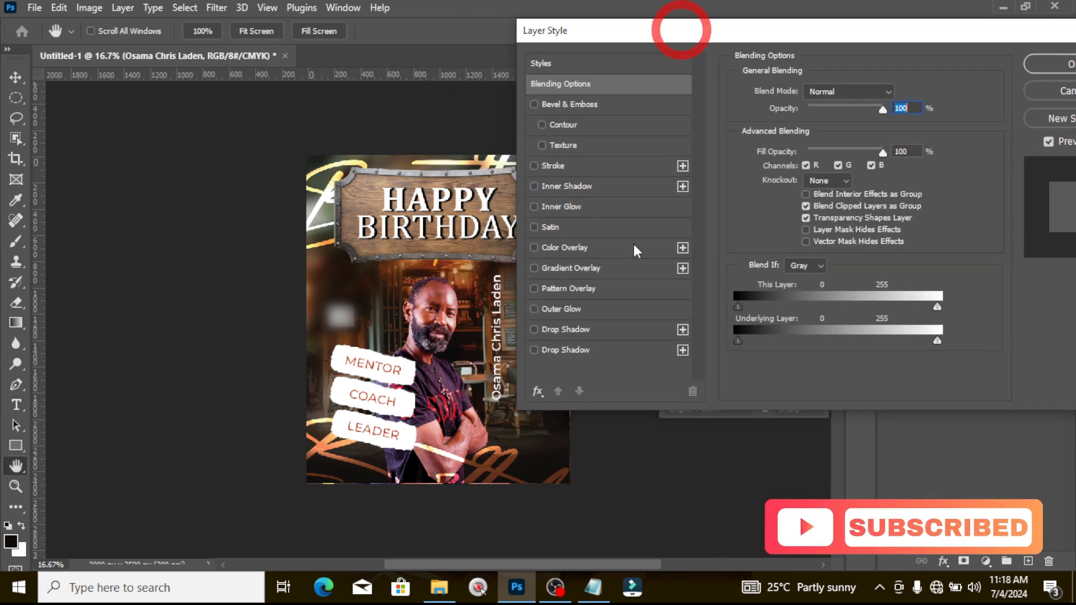
left_click(575, 345)
left_click_drag(843, 29, 869, 21)
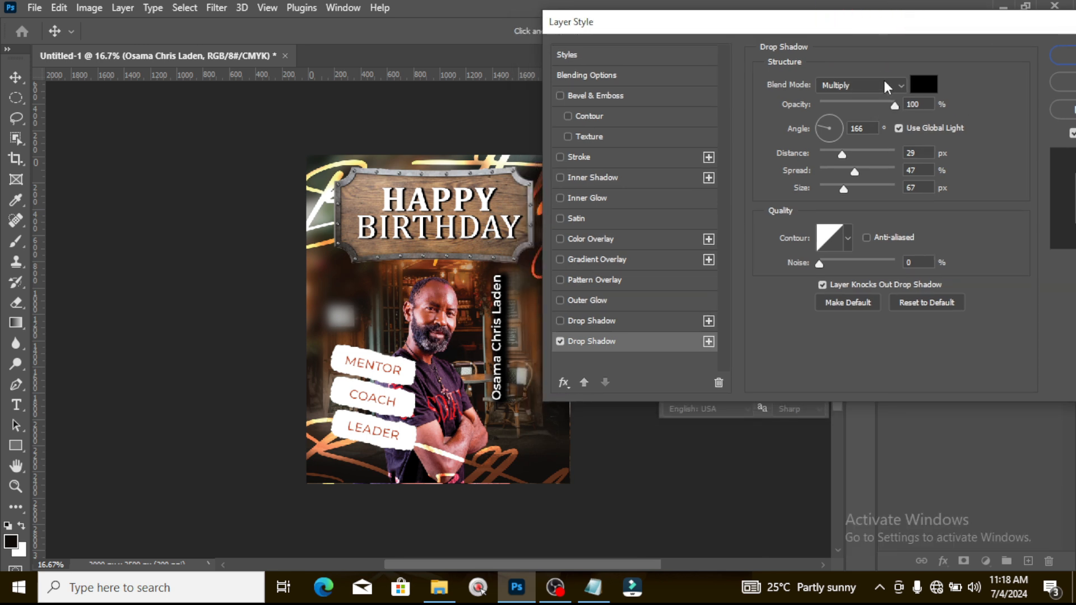
left_click(869, 128)
left_click(796, 142)
double_click(921, 152)
type("4")
left_click(872, 168)
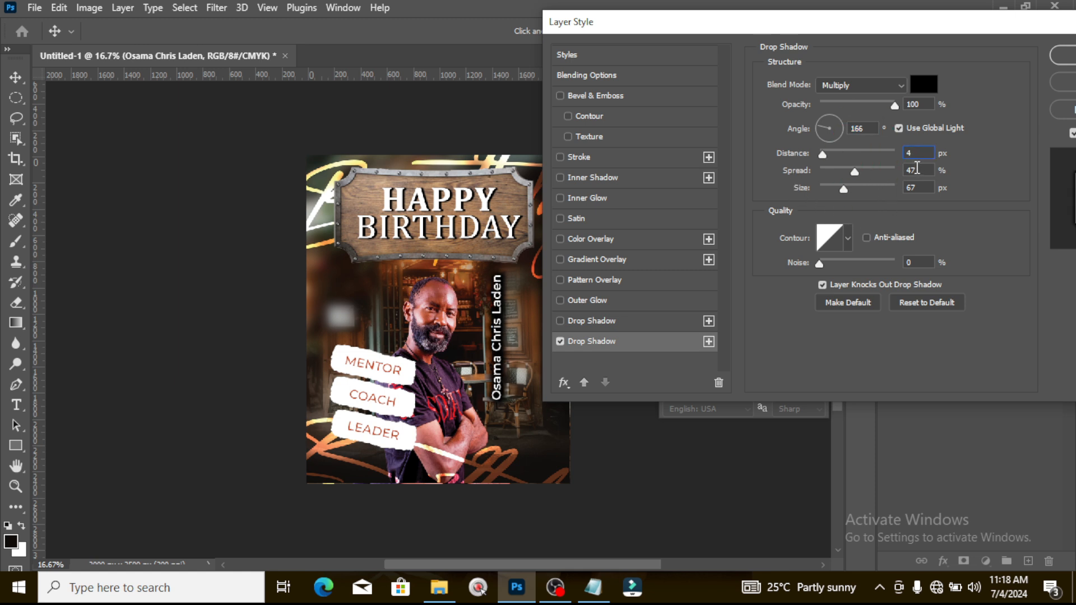
type("11")
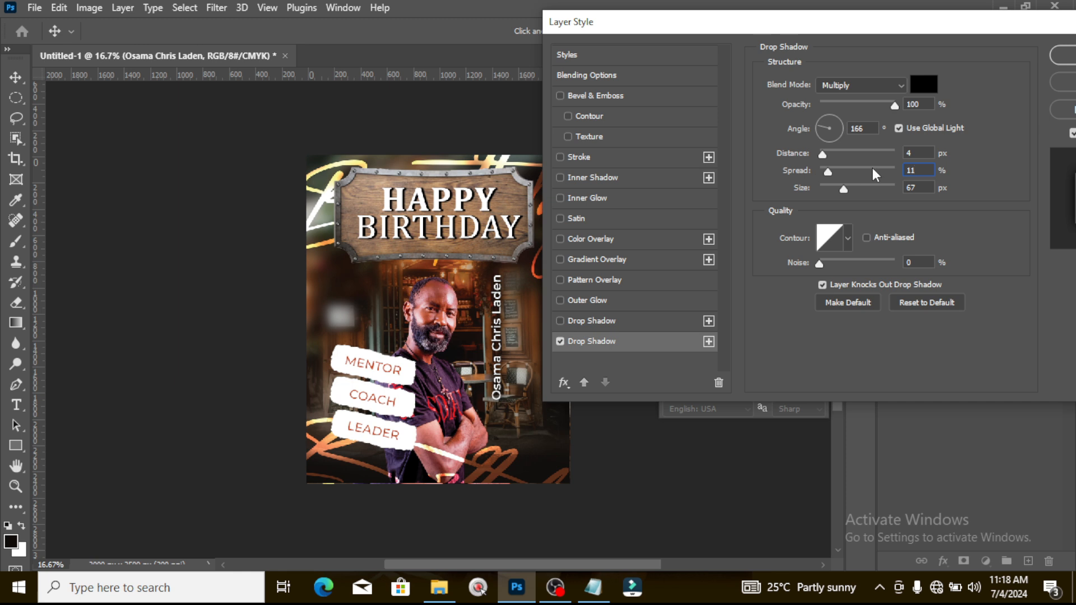
double_click(916, 187)
type("73")
left_click(1065, 55)
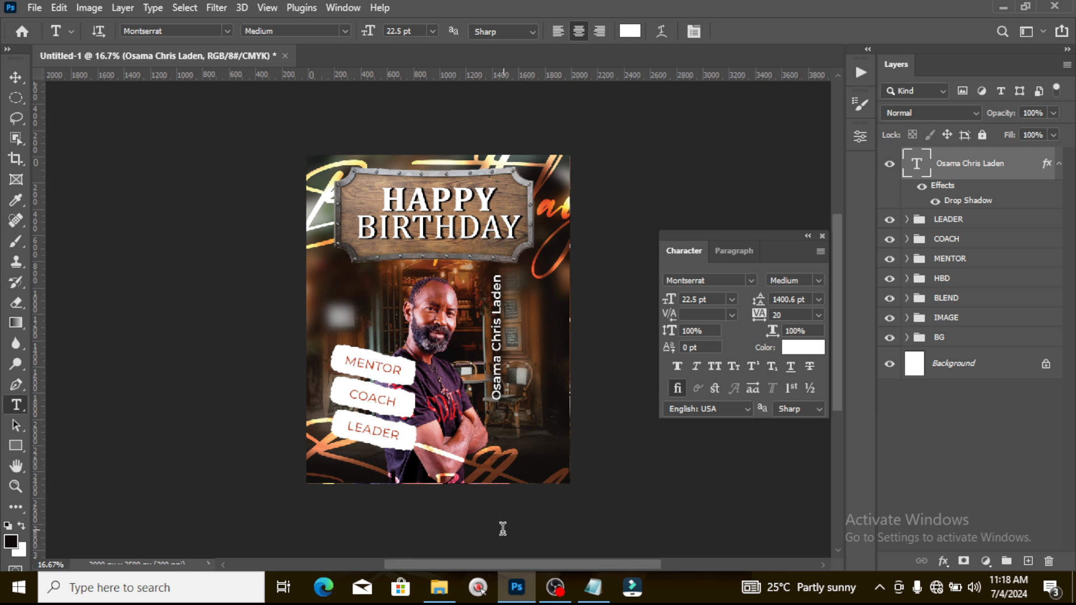
- Place the image g copy from folder 5 into the poster and move it just right of the vertical name
left_click(439, 587)
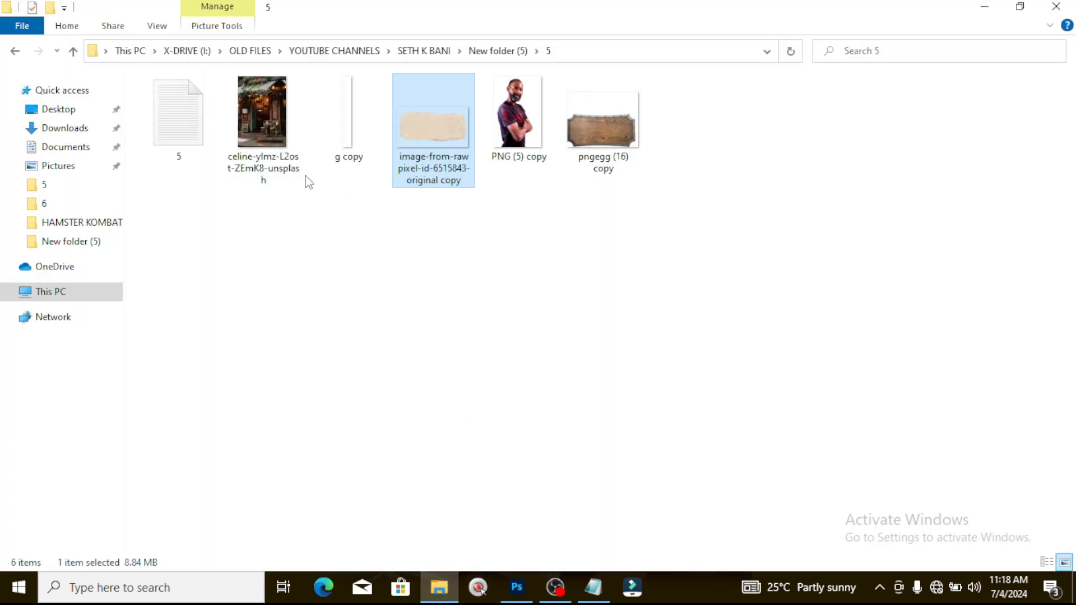
left_click_drag(343, 130, 483, 432)
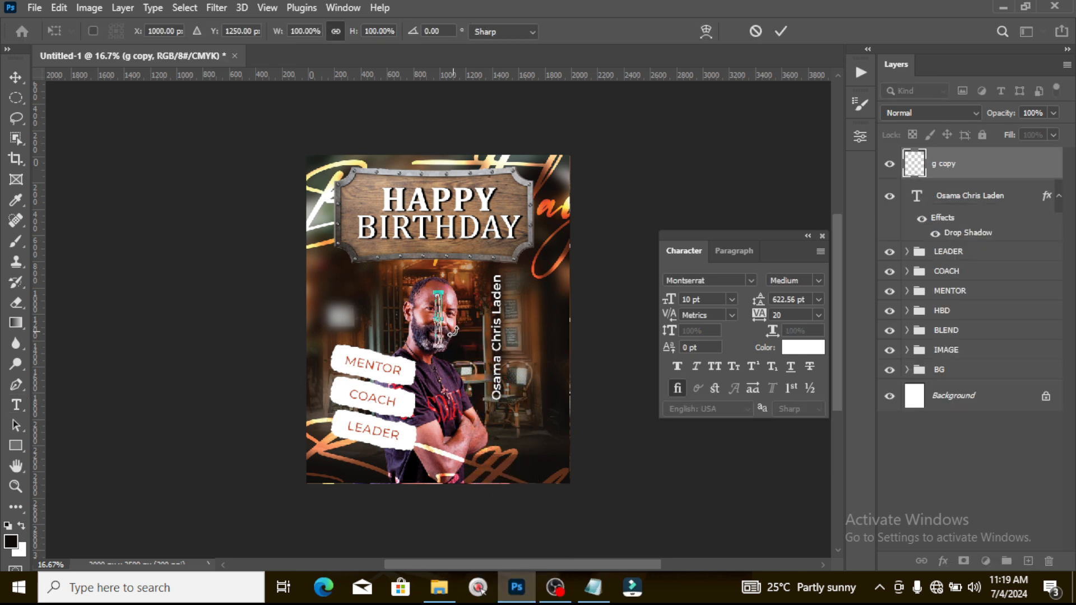
key("Return")
key("v")
left_click_drag(443, 339, 518, 344)
- Rotate the g copy arrow 180° and nudge it left until it sits close beside the vertical name
key("ctrl+t")
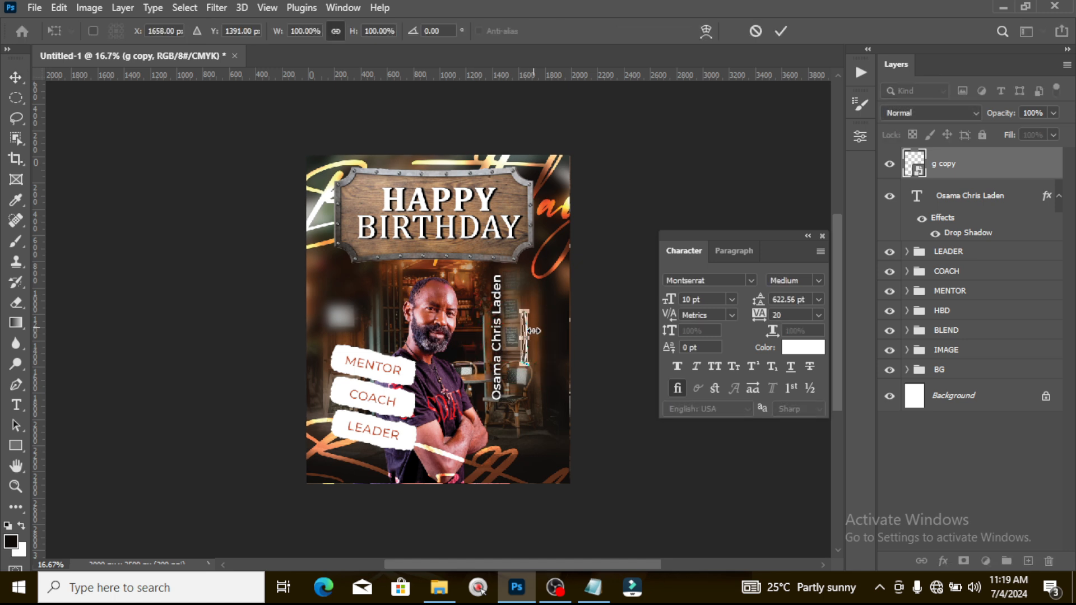
right_click(537, 308)
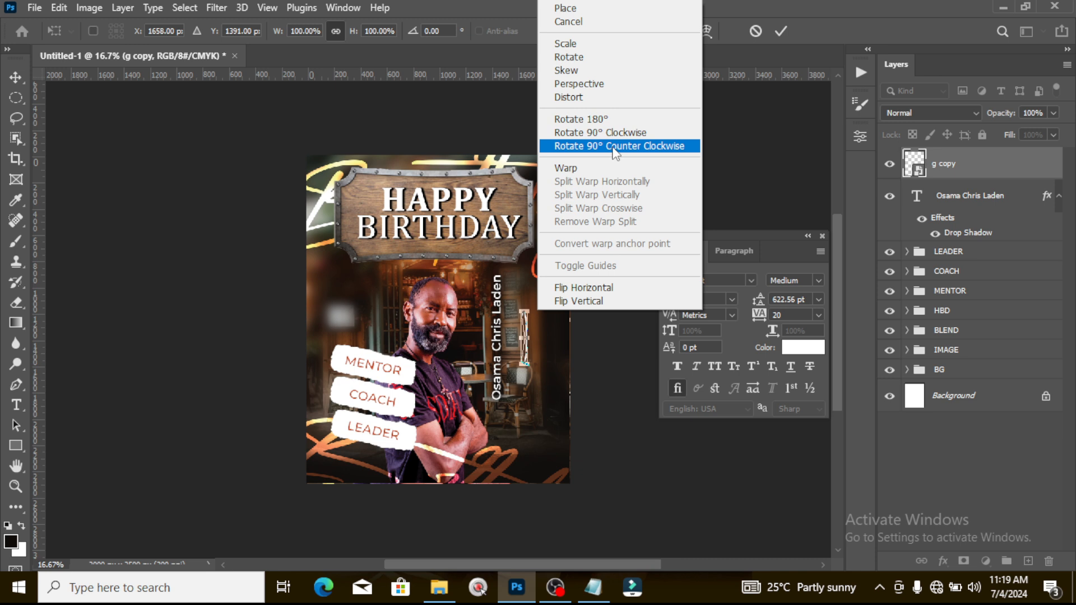
left_click(597, 119)
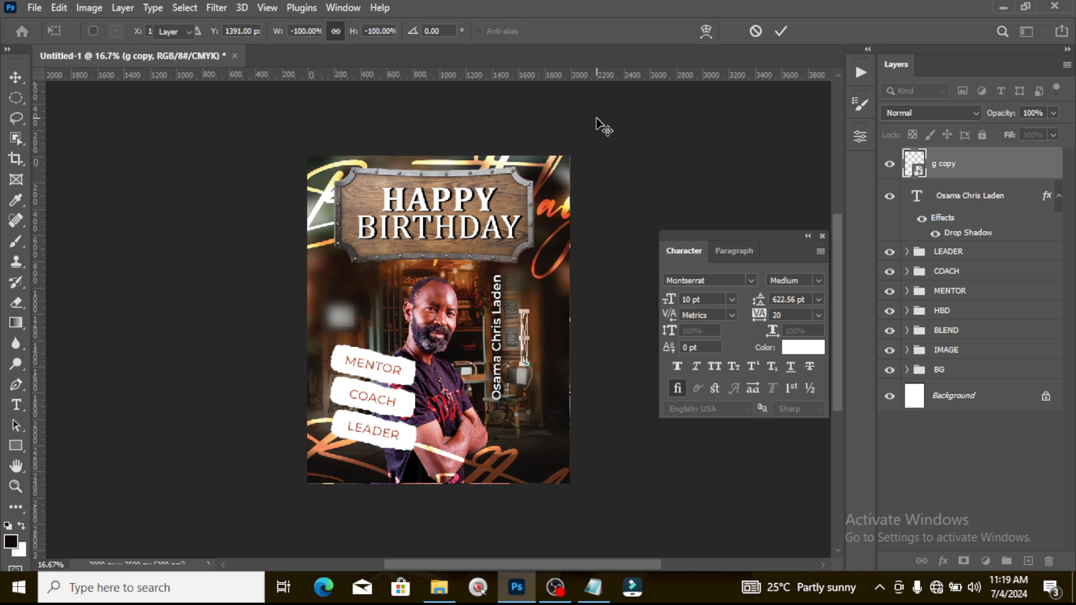
key("Return")
key("shift+Left")
key("shift+Left")
key("shift+Left")
key("shift+Left")
key("shift+Left")
key("shift+Left")
key("shift+Left")
key("shift+Left")
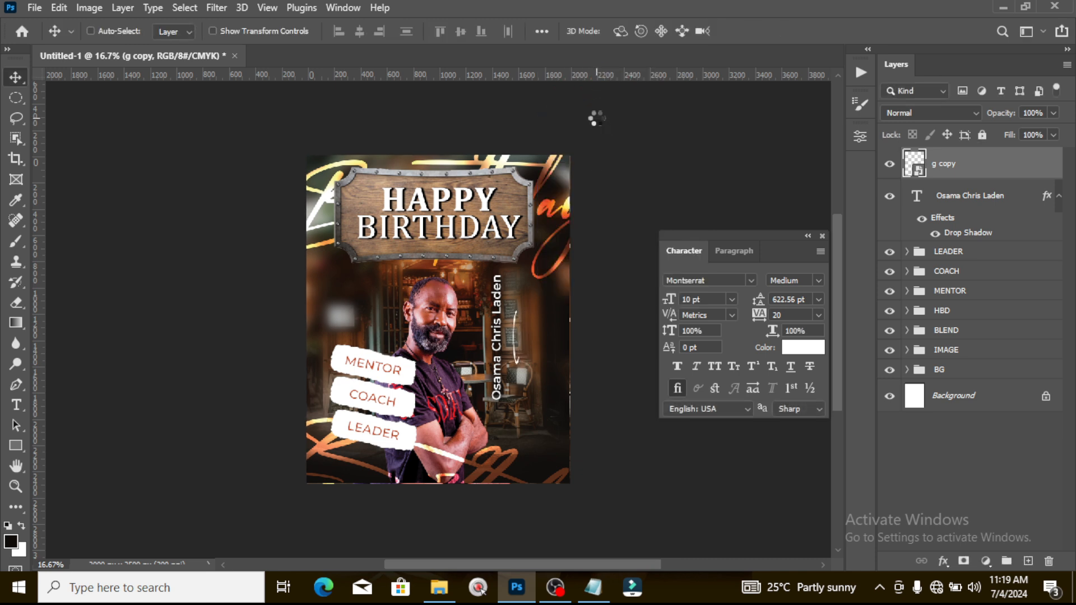
key("shift+Left")
key("shift+Left")
key("shift+Left")
key("shift+Left")
key("shift+Left")
left_click(1059, 195)
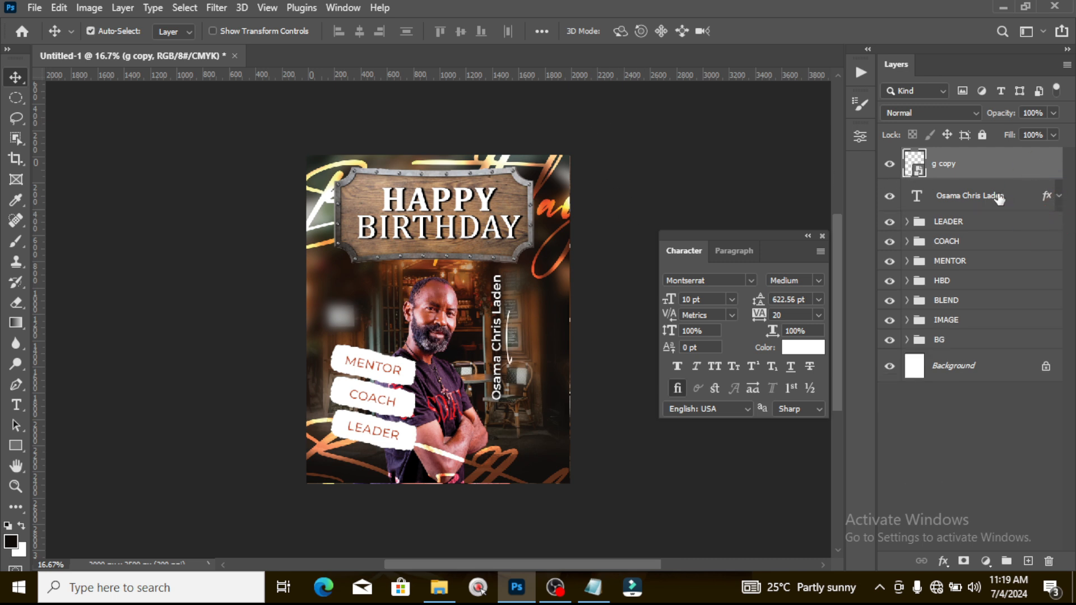
- Nudge the name text and the g copy arrow together to the left, nearer to the man
left_click(988, 195, "ctrl")
key("shift+Left")
key("shift+Left")
key("shift+Left")
key("shift+Left")
key("shift+Left")
key("shift+Left")
key("shift+Left")
key("shift+Left")
key("shift+Left")
key("shift+Left")
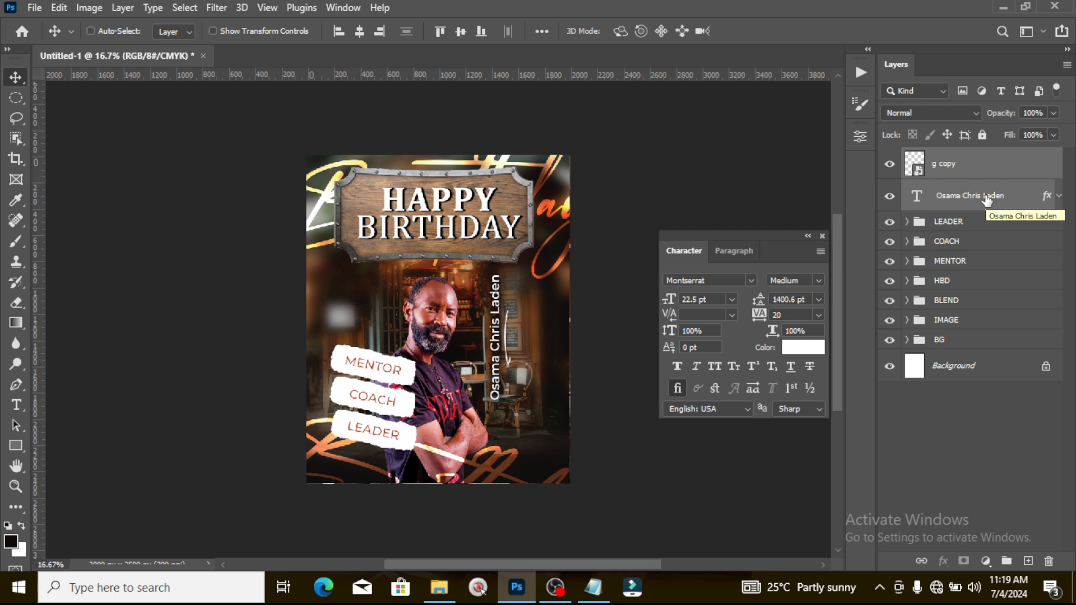
key("shift+Left")
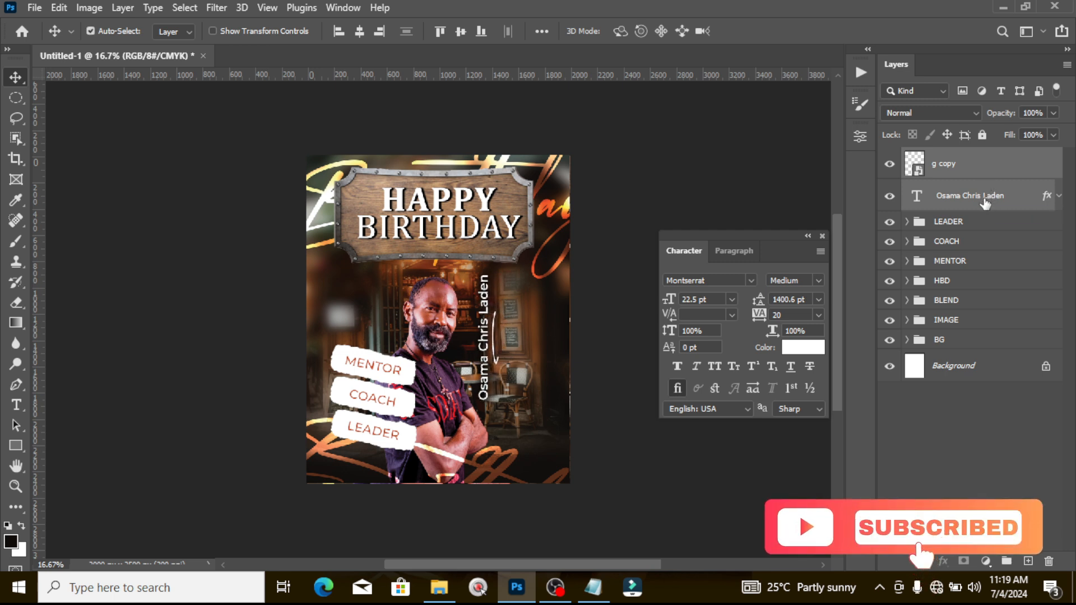
- Group the name text with the g copy arrow and rename the group NAME
key("ctrl+g")
double_click(949, 158)
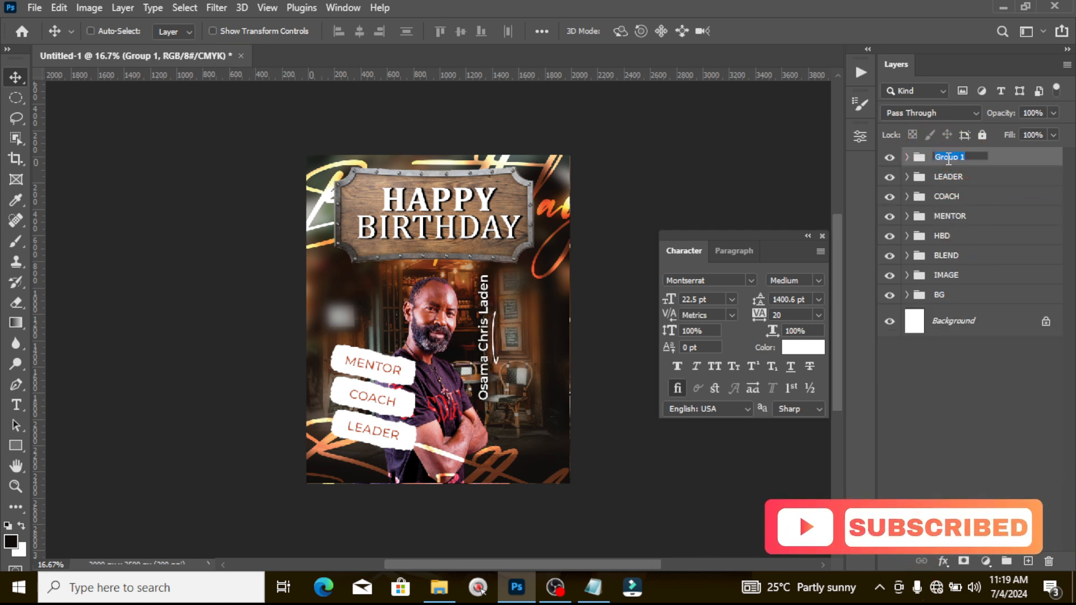
type("NAME")
key("Return")
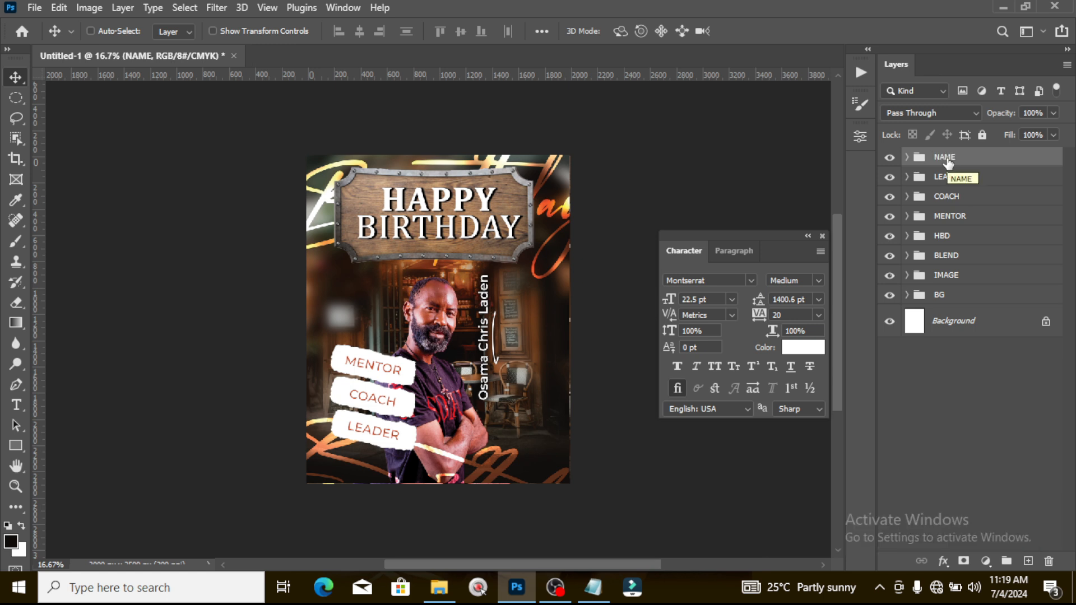
key("ctrl")
key("ctrl+shift+alt+e")
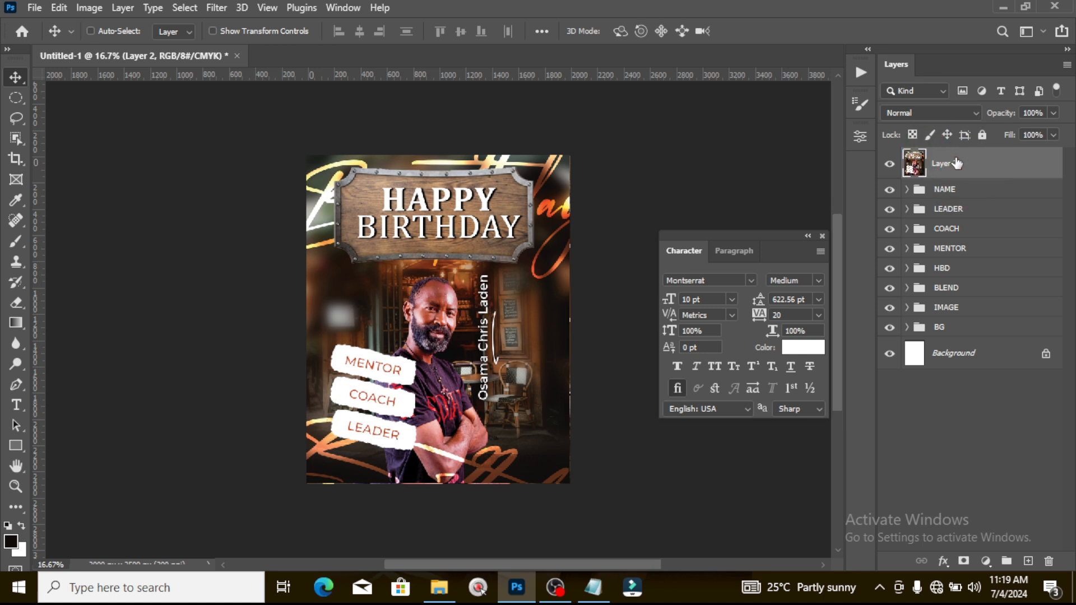
key("Delete")
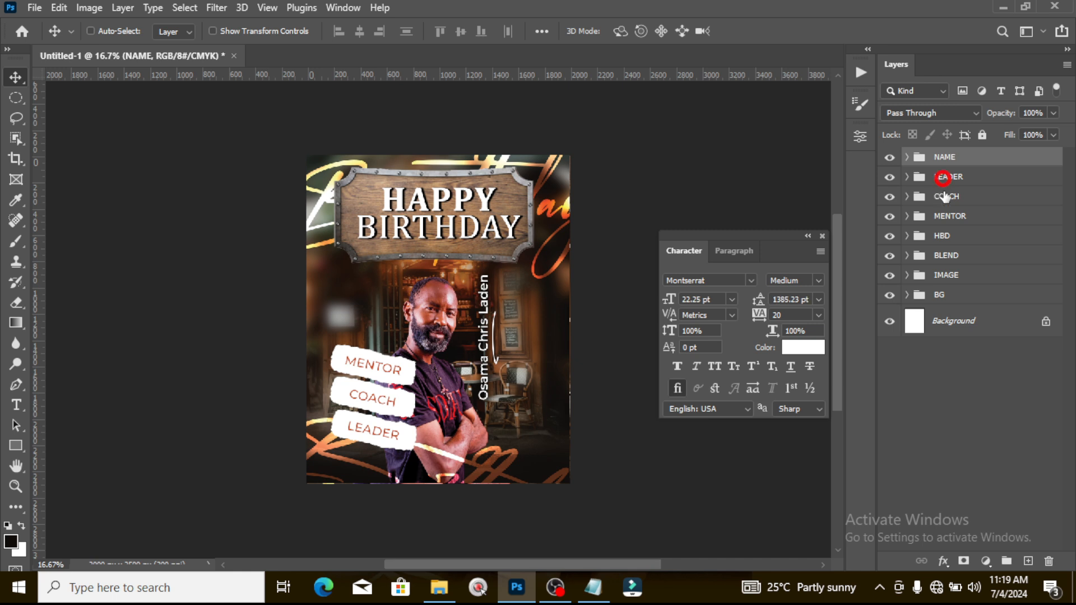
- Nudge the NAME, LEADER, COACH, MENTOR and IMAGE groups together to the right to centre the composition
left_click(947, 177)
left_click(949, 197, "ctrl")
left_click(949, 216, "ctrl")
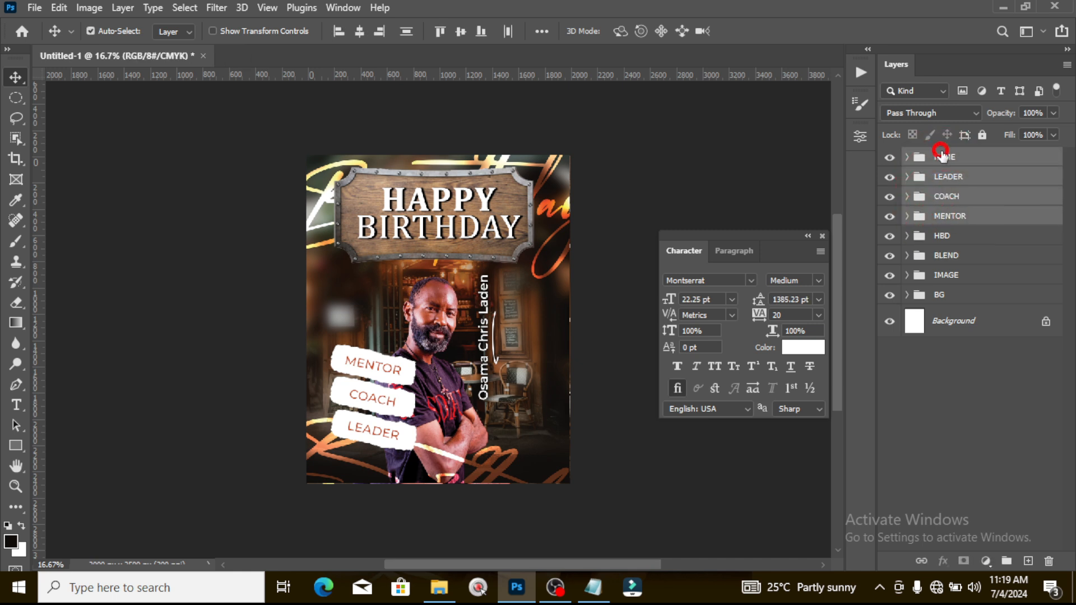
left_click(943, 157, "ctrl")
left_click(947, 276, "ctrl")
key("shift+Right")
key("shift+Right")
key("shift+Right")
key("shift+Right")
key("shift+Right")
key("shift+Right")
key("shift+Right")
key("shift+Right")
key("shift+Right")
key("shift+Right")
key("shift+Right")
key("shift+Right")
key("shift+Right")
key("shift+Right")
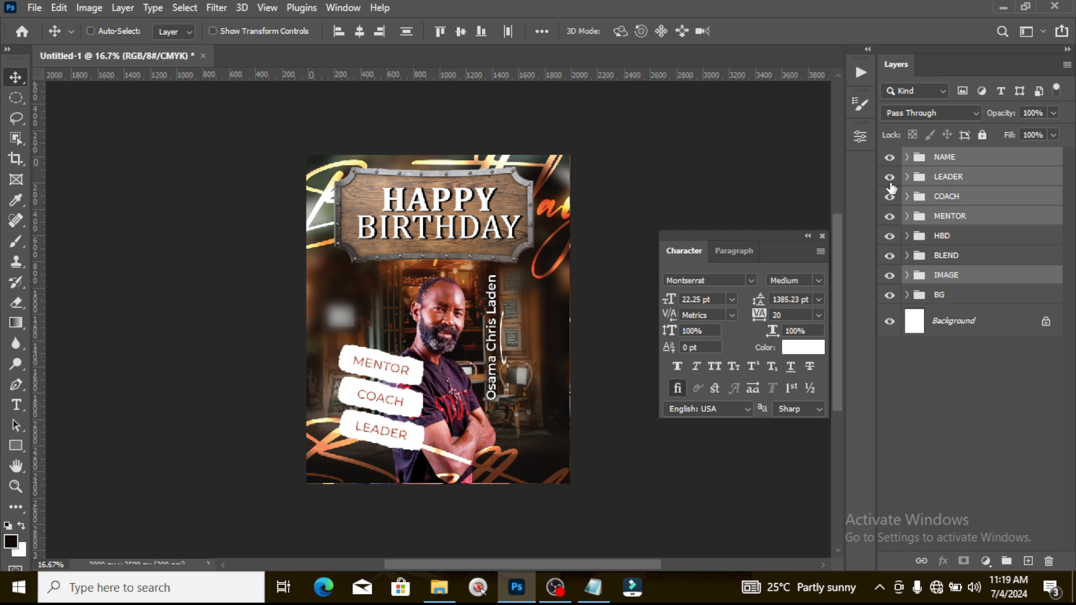
key("shift+Right")
key("shift+Right")
key("shift+Right")
key("shift+Right")
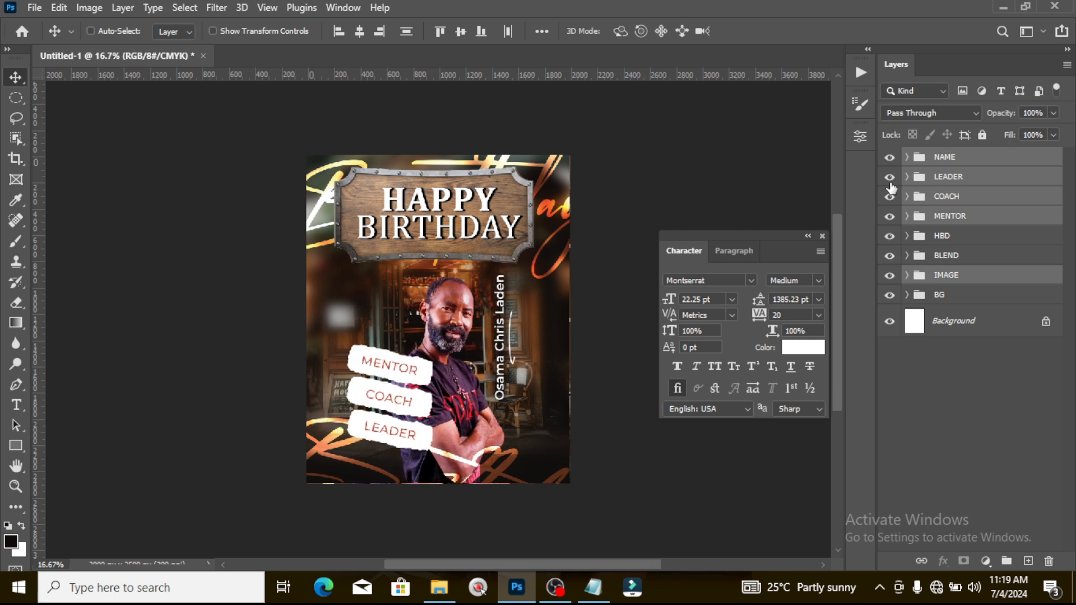
key("shift+Left")
key("shift+Left")
key("shift+Left")
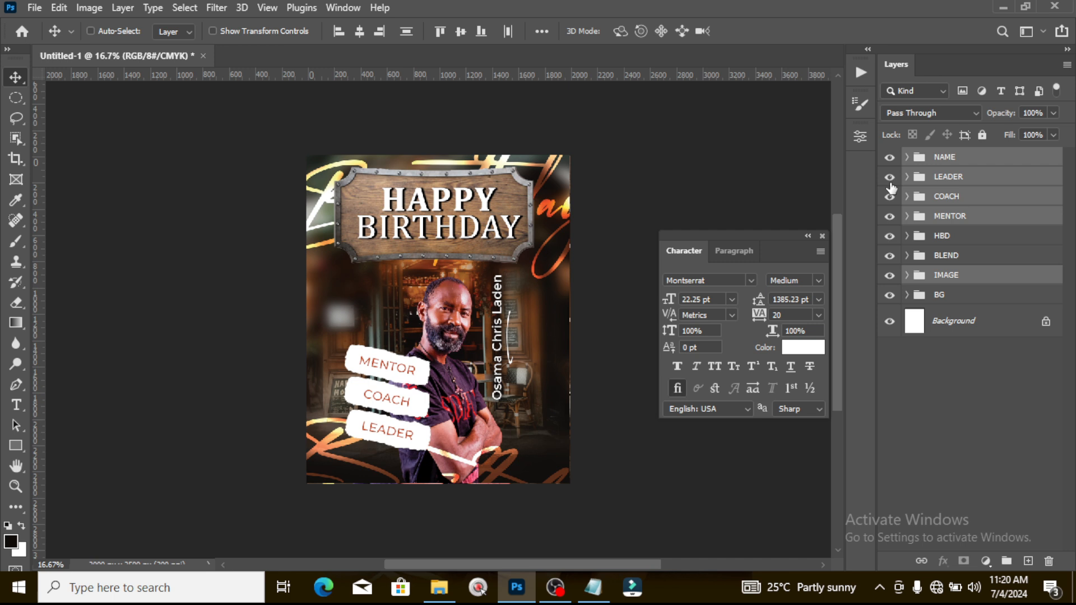
key("shift+Left")
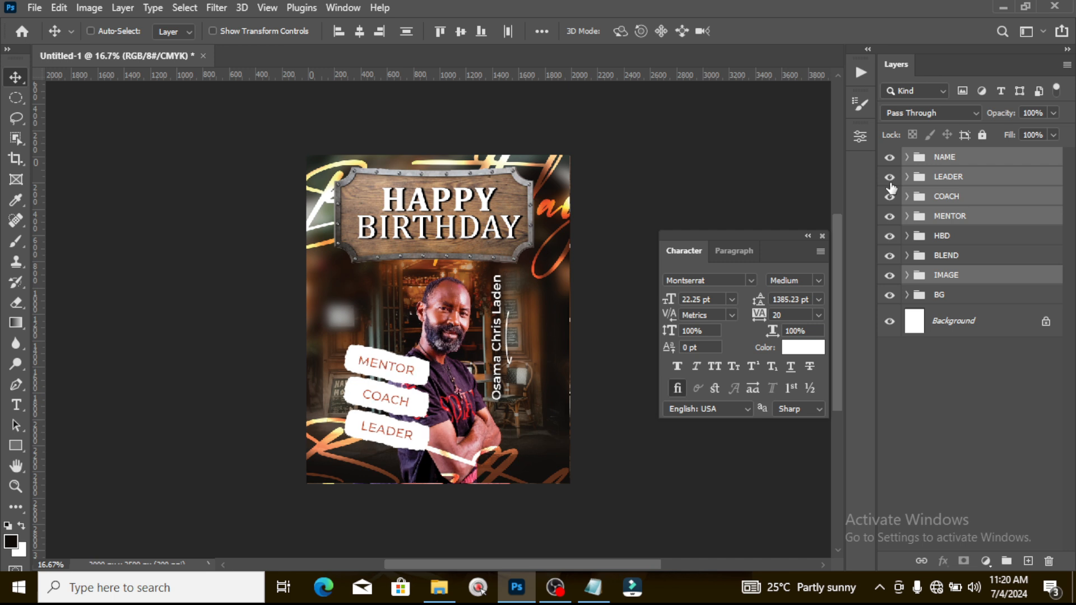
- Stamp all visible layers into a merged layer above the NAME group and convert it to a smart object
left_click(931, 160)
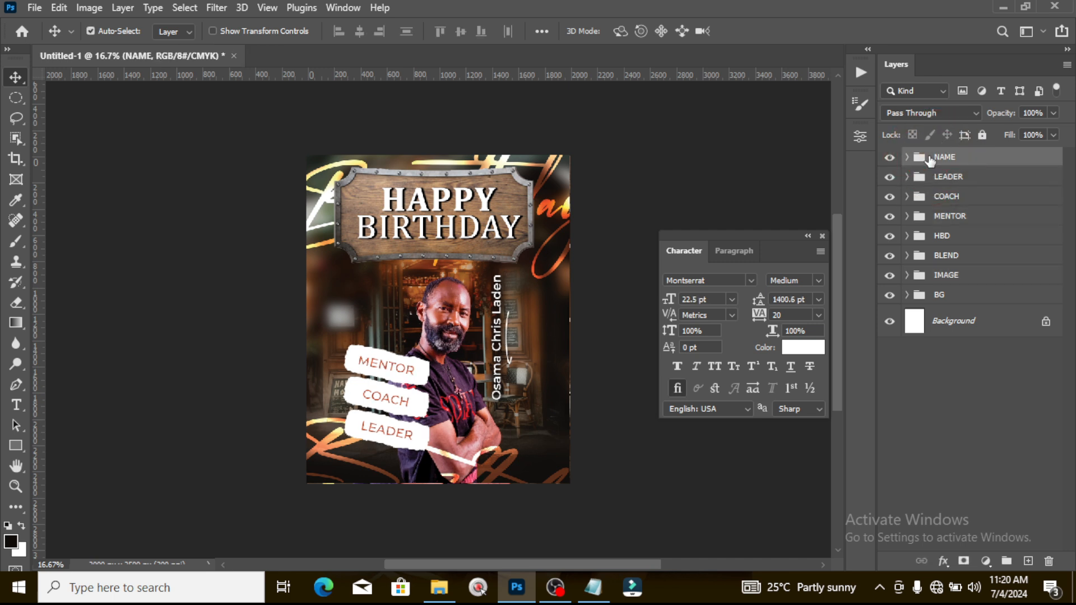
key("ctrl+shift+alt+e")
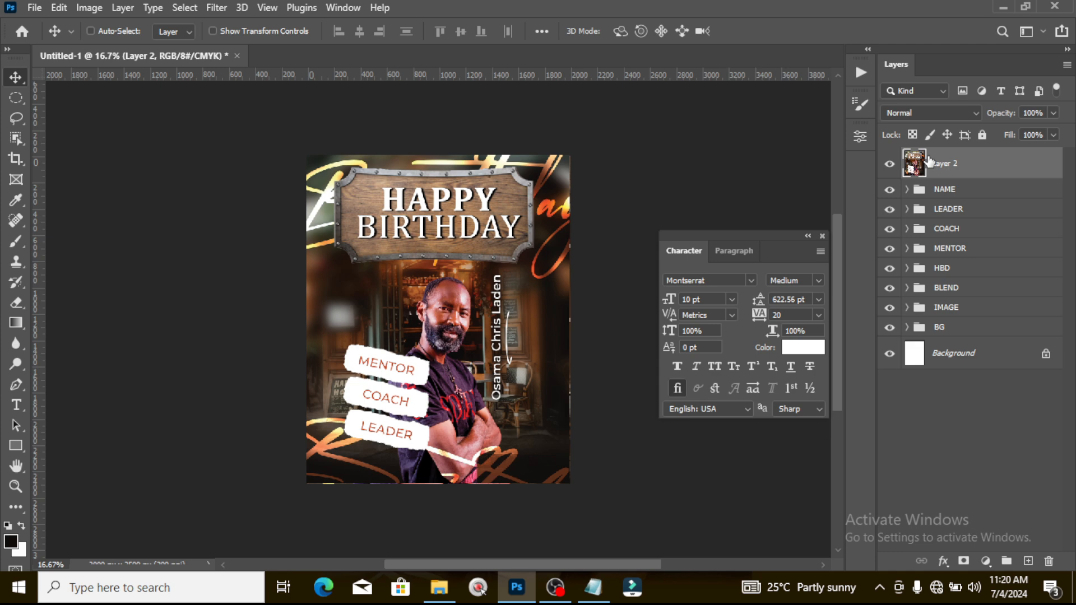
right_click(933, 163)
left_click(803, 215)
- In the Camera Raw Filter, set contrast +43, highlights +23, shadows -13, whites +27, blacks +17, texture +38 and vibrance +14, and warm the temperature
left_click(219, 9)
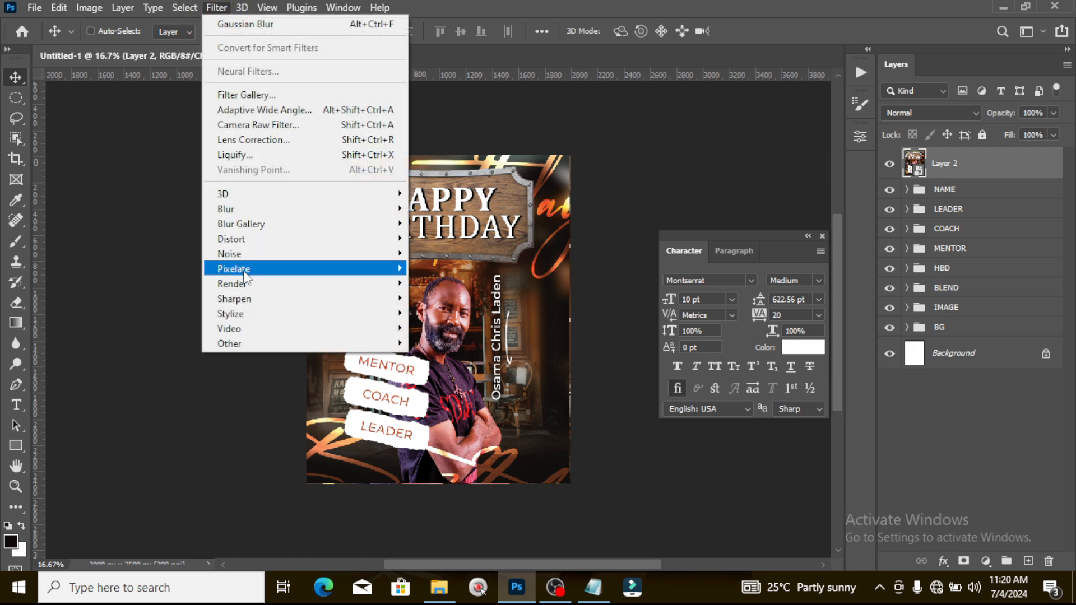
left_click(253, 125)
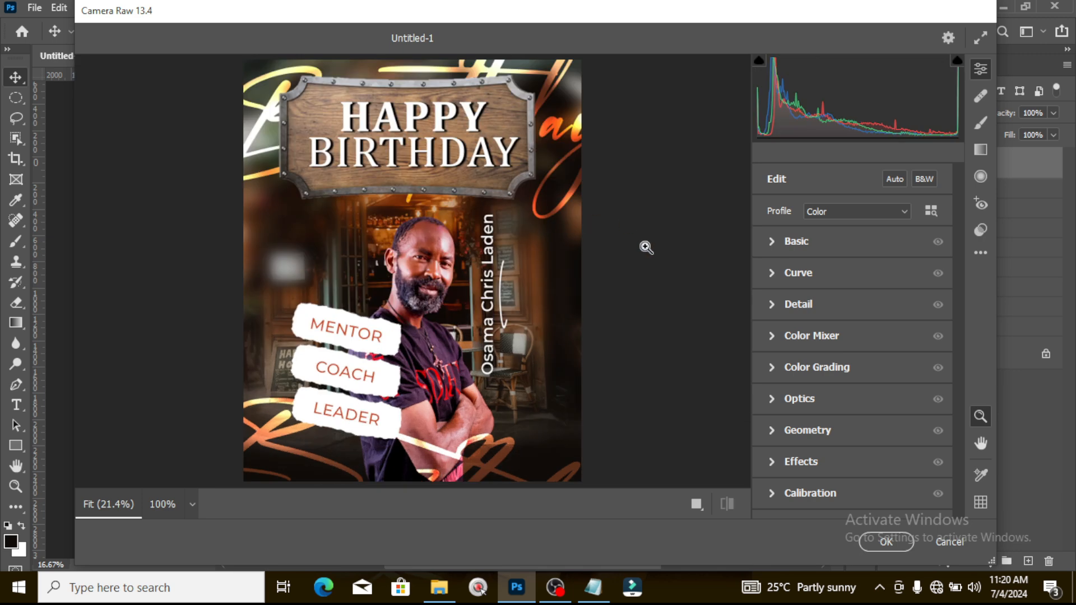
left_click(775, 247)
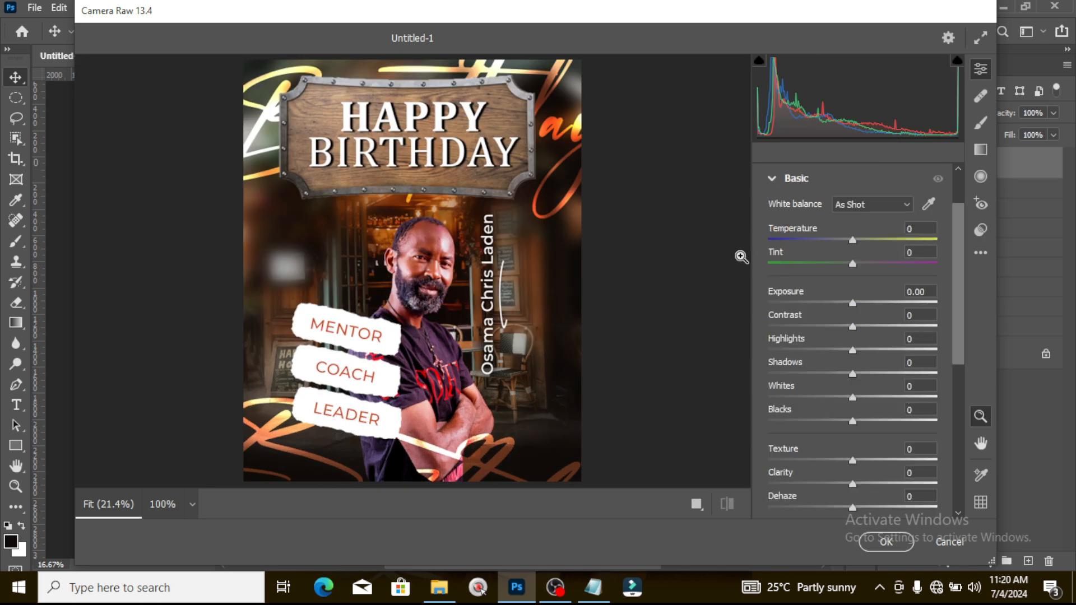
left_click_drag(851, 242, 862, 240)
left_click_drag(852, 325, 867, 422)
scroll(860, 392, "down", 2)
left_click_drag(852, 337, 885, 337)
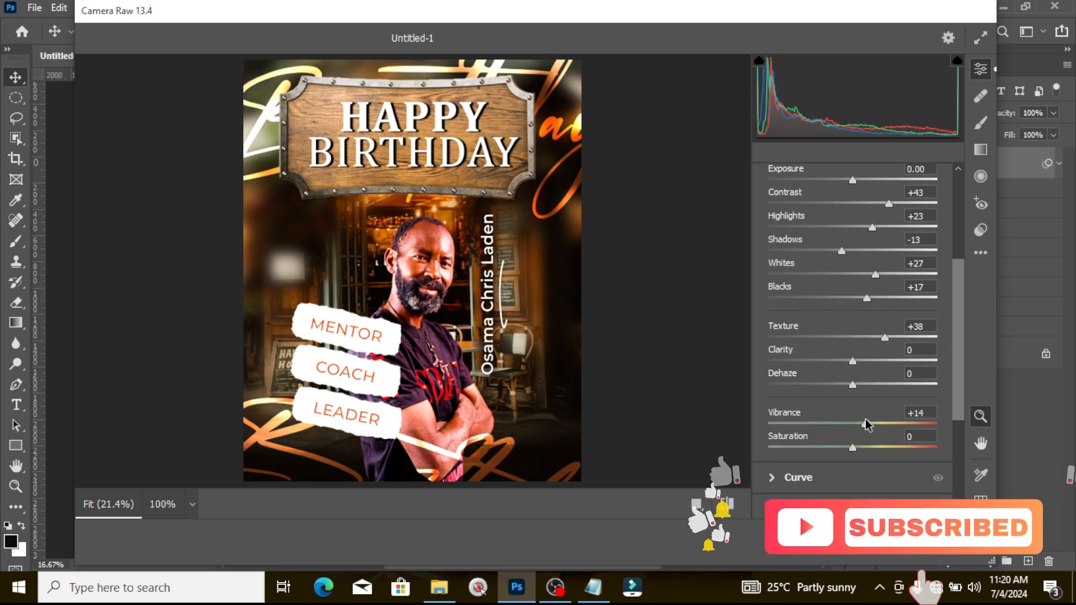
- Increase the sharpening in the Camera Raw Detail settings and set the Optics distortion to -10
scroll(865, 419, "up", 3)
left_click(772, 241)
left_click(771, 304)
left_click_drag(772, 340, 842, 342)
left_click(772, 303)
left_click(772, 398)
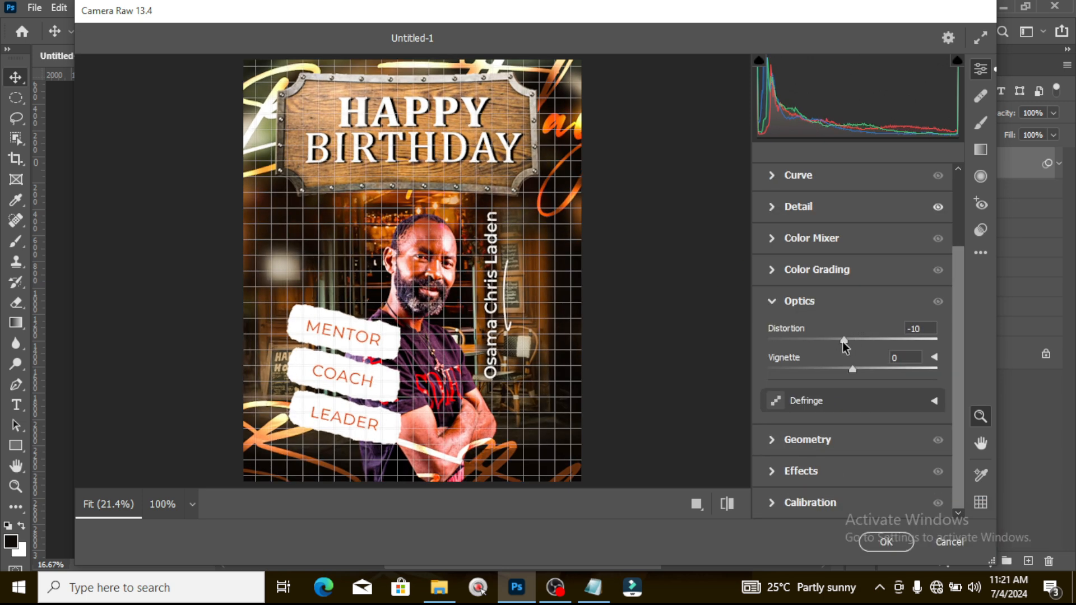
- Adjust the Camera Raw Effects settings, apply the filter to the merged layer and collapse its smart filter list
left_click(771, 301)
left_click(773, 459)
left_click_drag(771, 444, 840, 473)
left_click(887, 541)
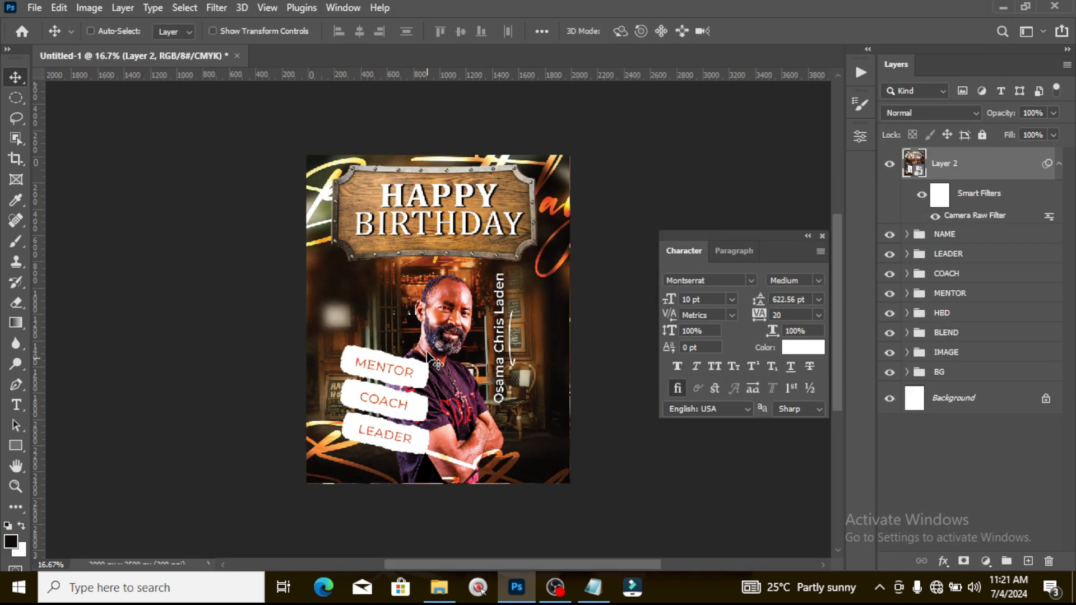
left_click(1060, 167)
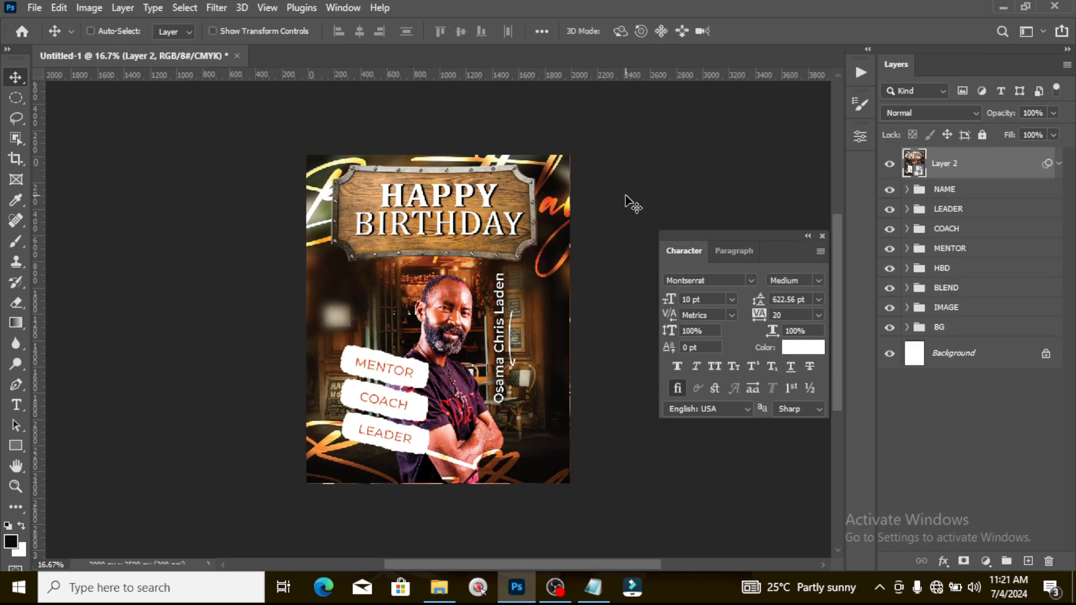